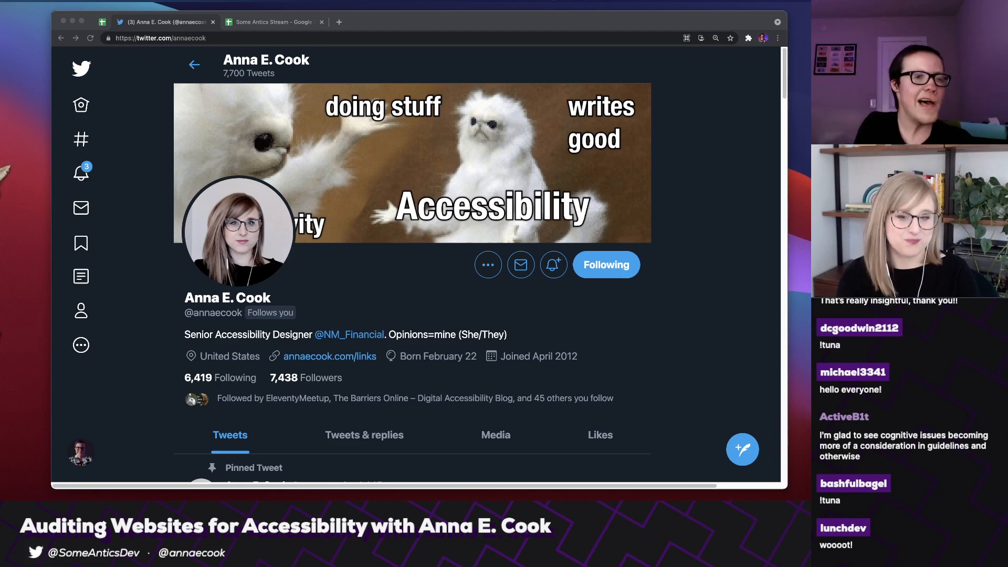
- Switch to the Some Antics Stream spreadsheet and view its Background and Audit sheets
left_click(274, 24)
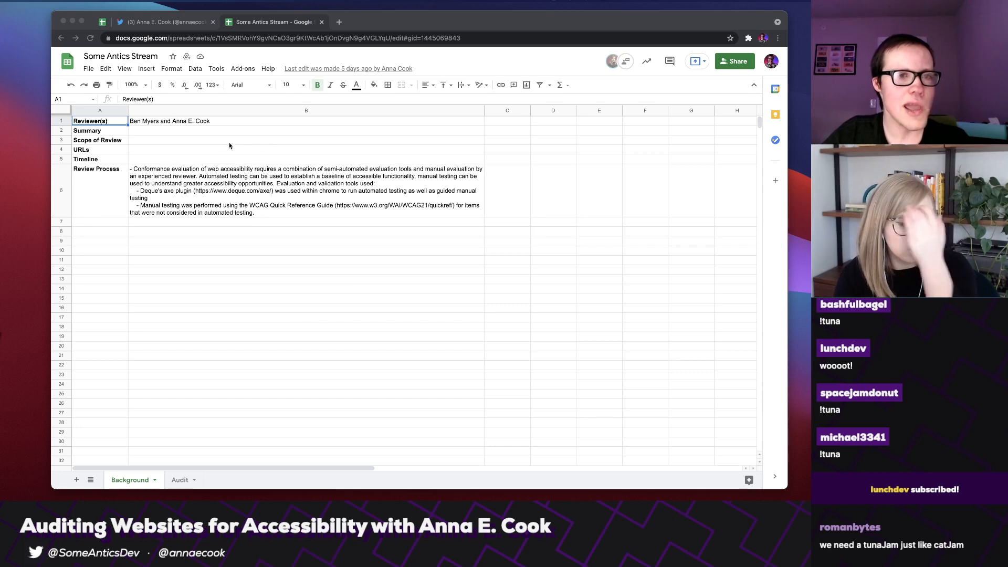
left_click(177, 126)
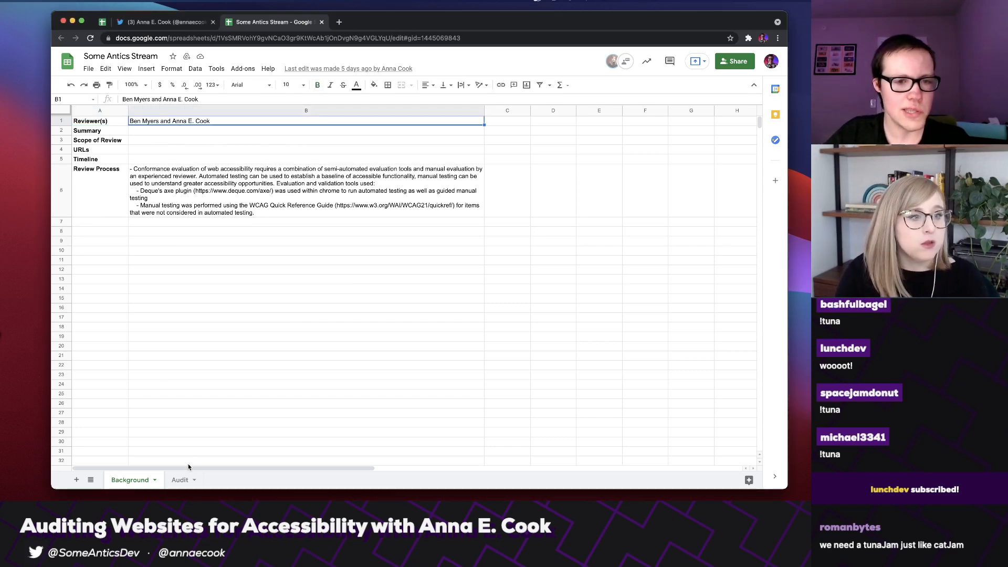
left_click(181, 482)
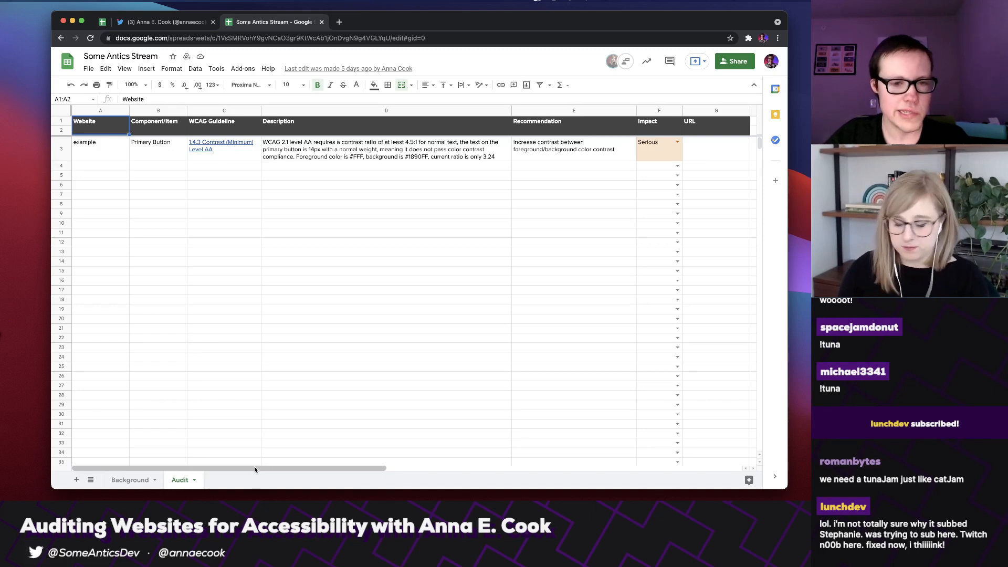
left_click_drag(275, 464, 422, 471)
left_click(182, 480)
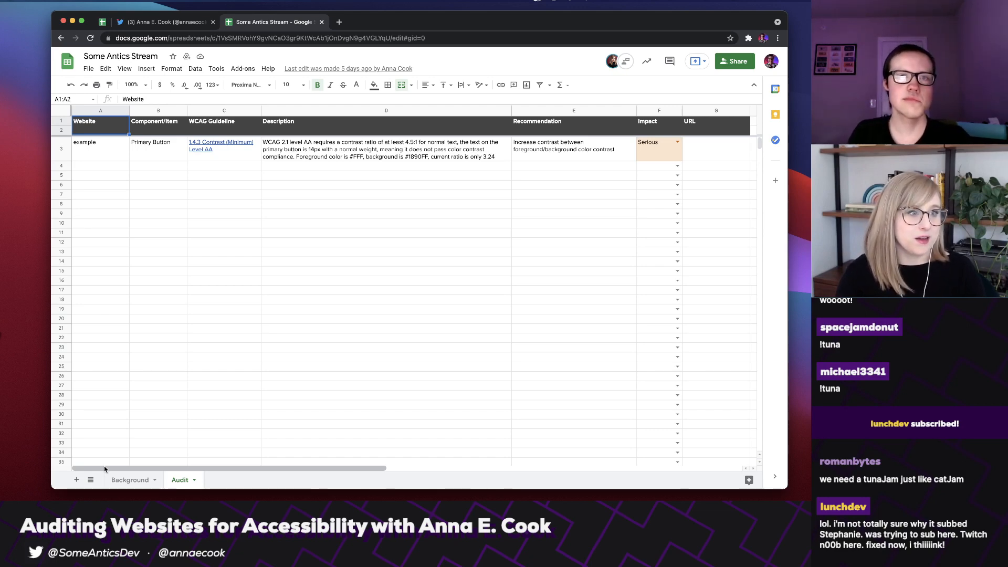
- Open therealalexa.com in a new browser tab
left_click(339, 22)
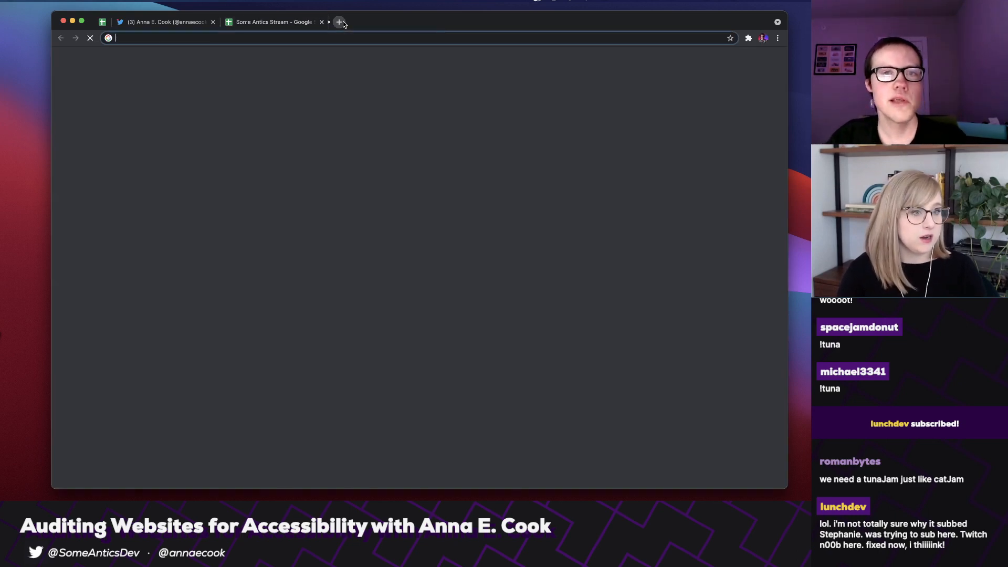
type("iama")
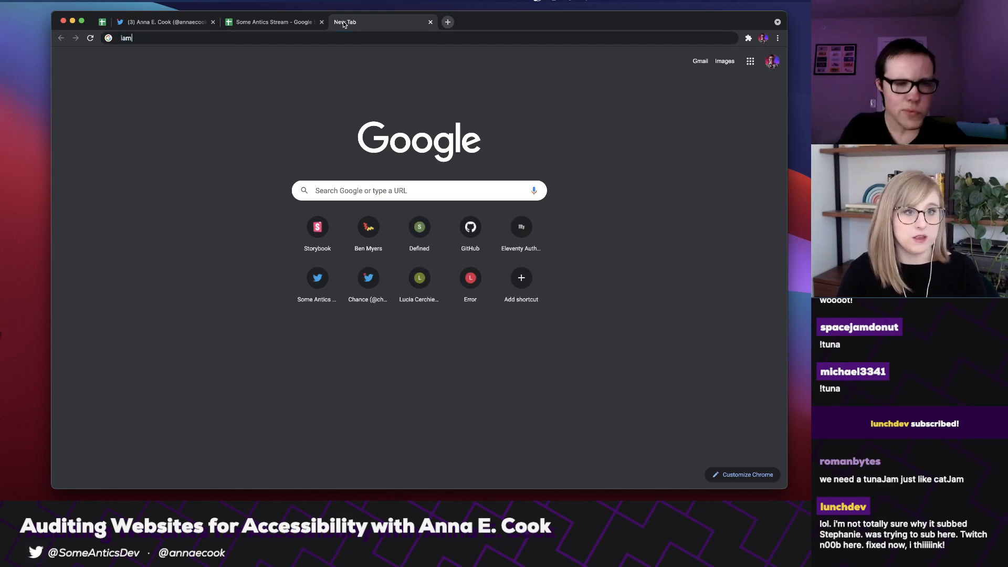
type("xa.com")
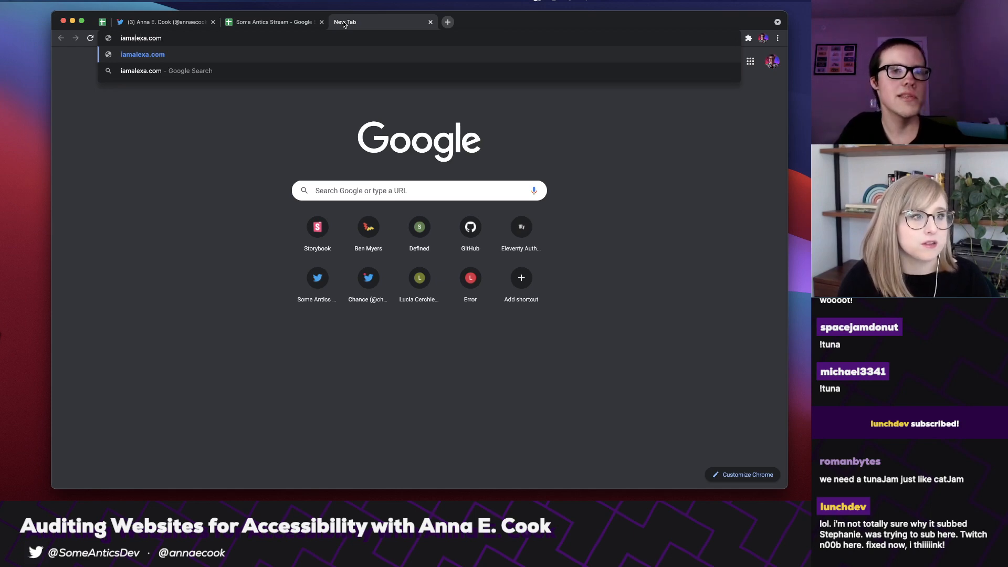
key("shift+Left")
key("shift+Left")
type("thereal")
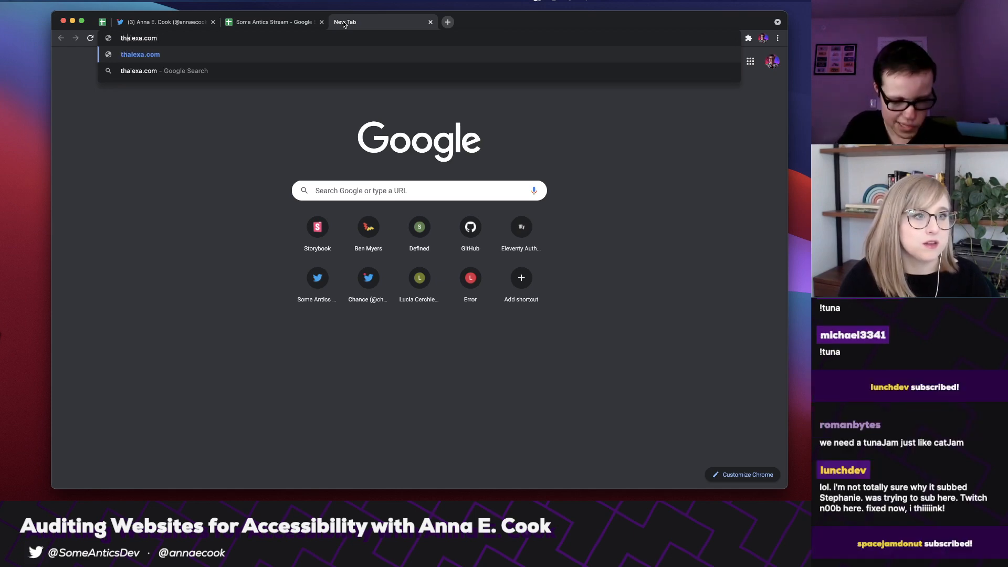
key("Return")
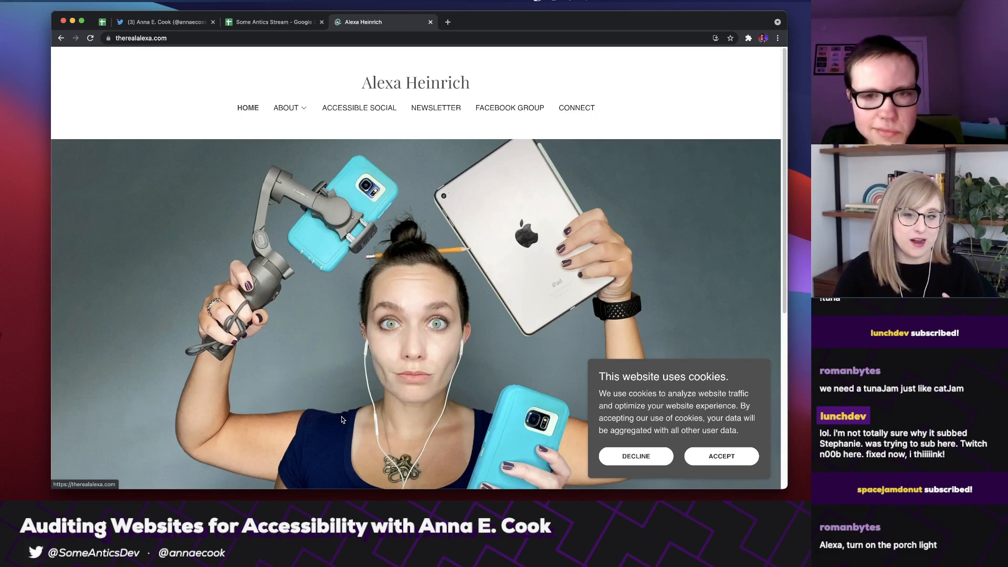
- Open the browser's developer tools for the home page and show the axe DevTools extension
left_click(778, 38)
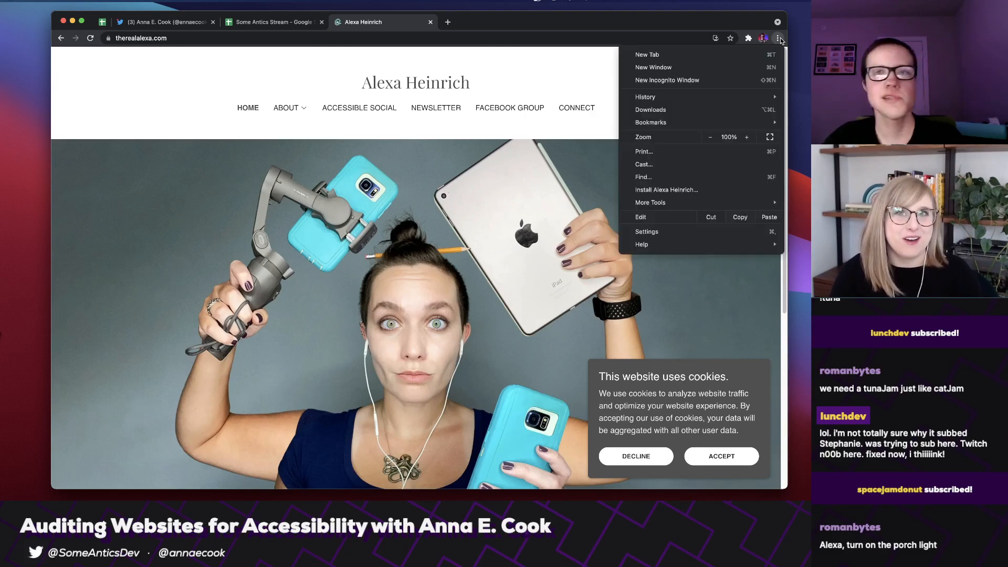
left_click(591, 165)
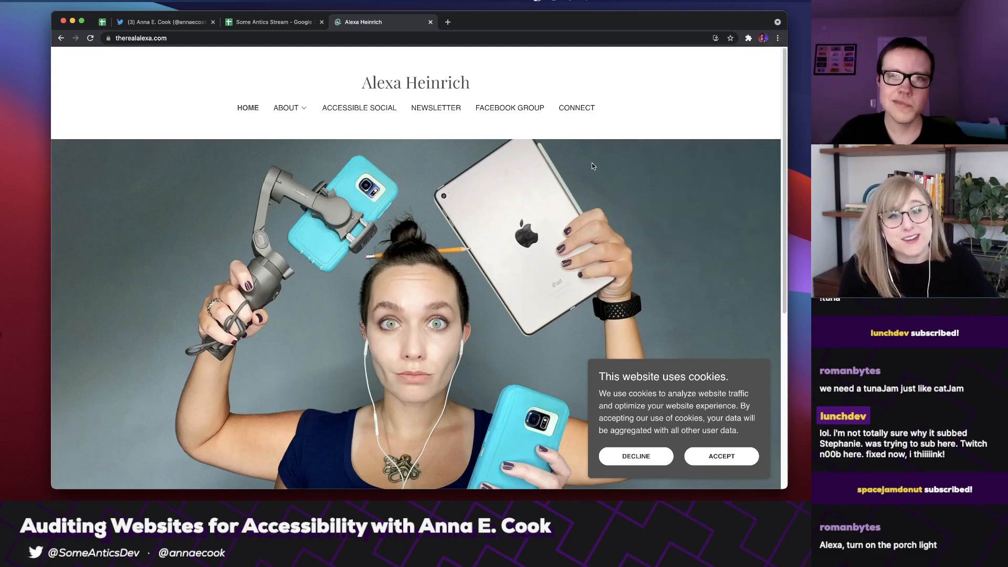
key("super+alt+i")
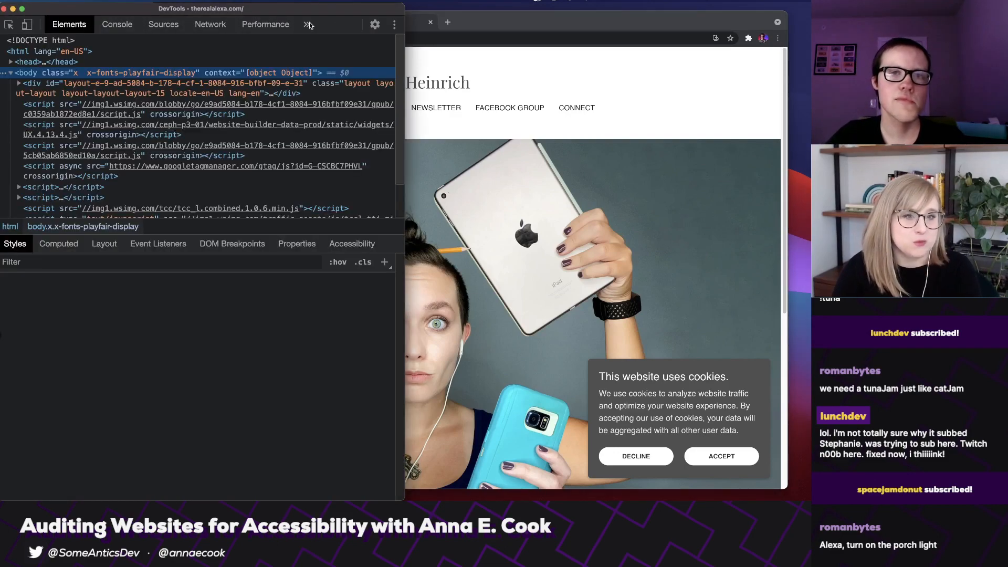
left_click(308, 24)
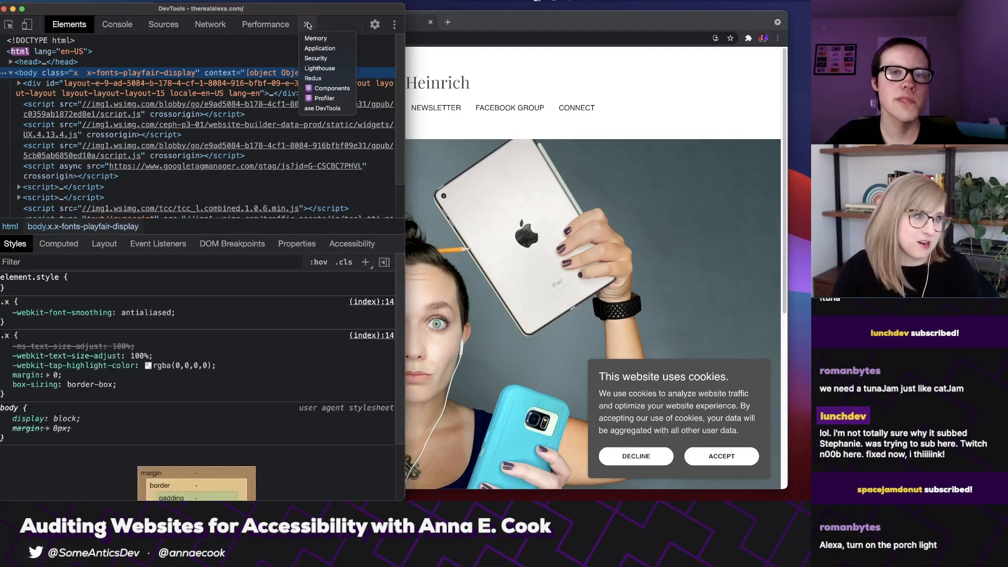
left_click(323, 108)
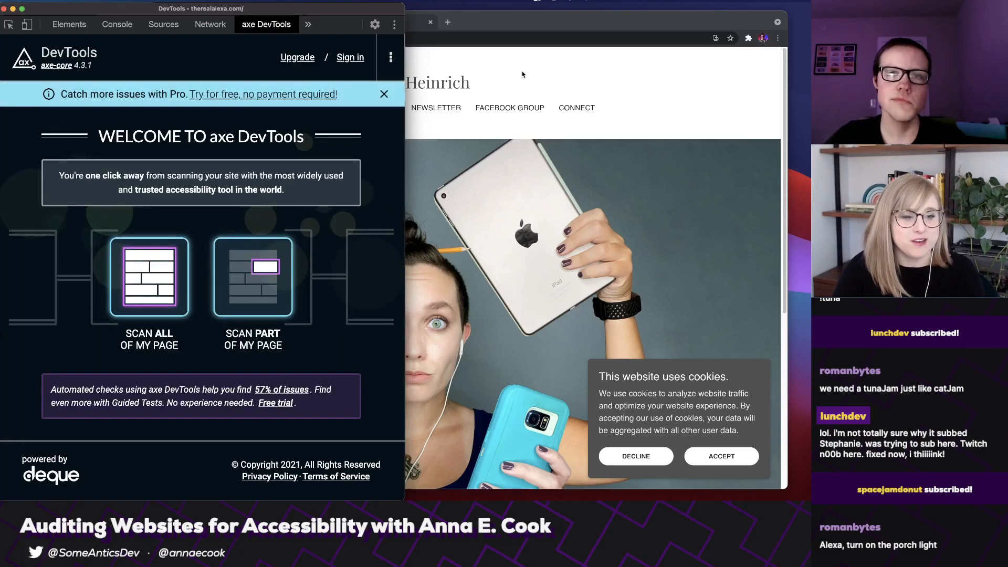
- Search the web for "axe devtools" in a new tab, open Deque's axe DevTools page and select its address
left_click(492, 82)
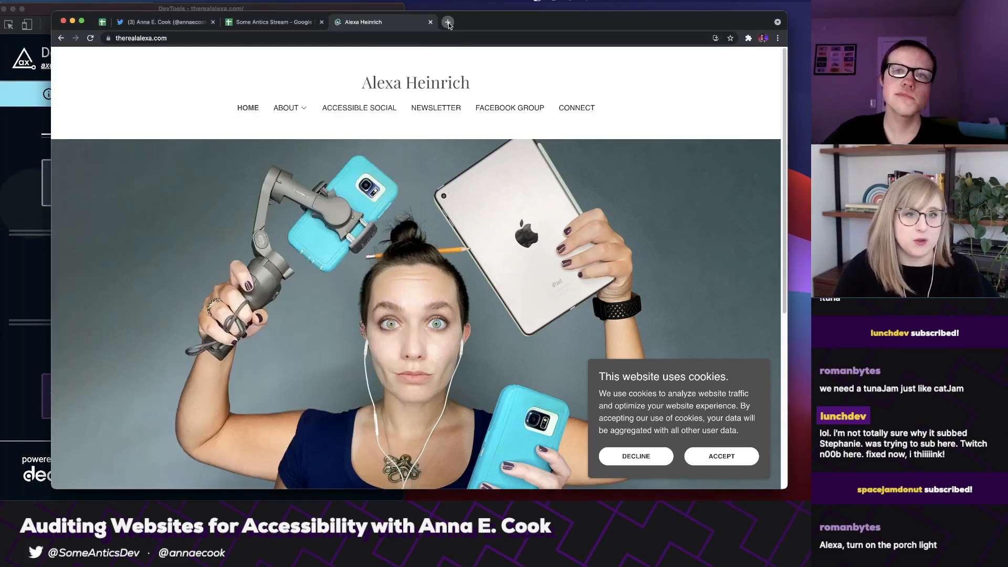
left_click(448, 23)
type("a")
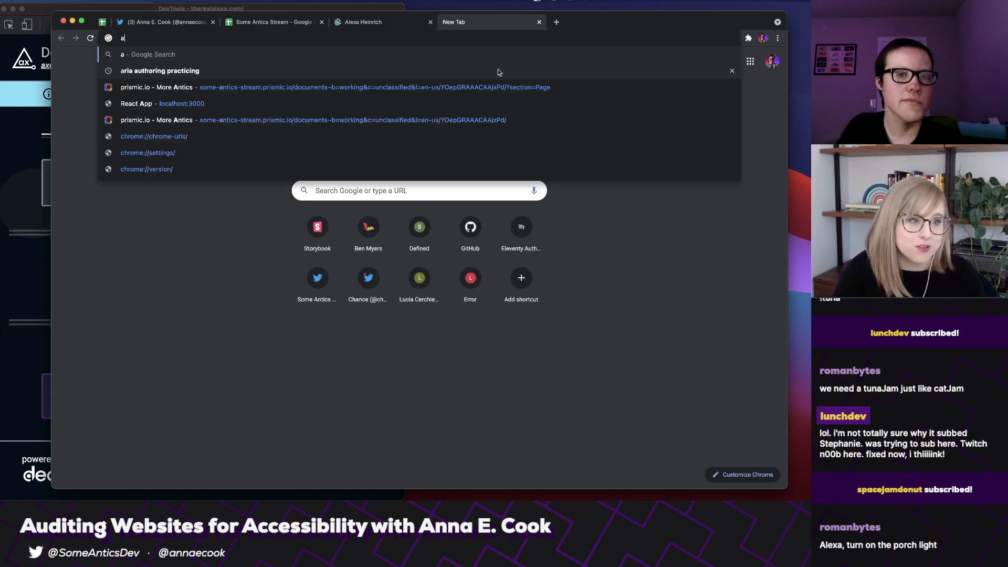
type("xe devtools")
key("Return")
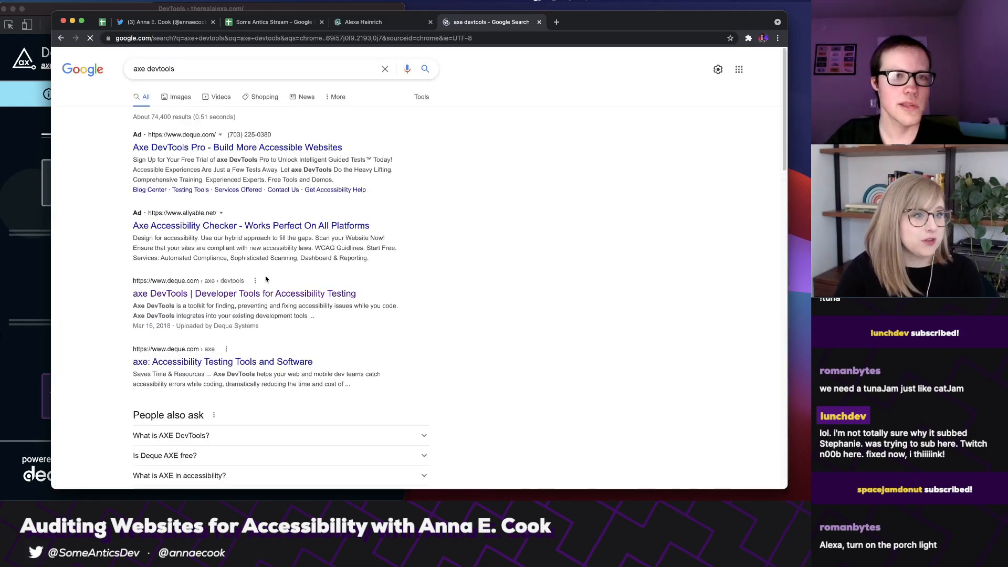
left_click(266, 293)
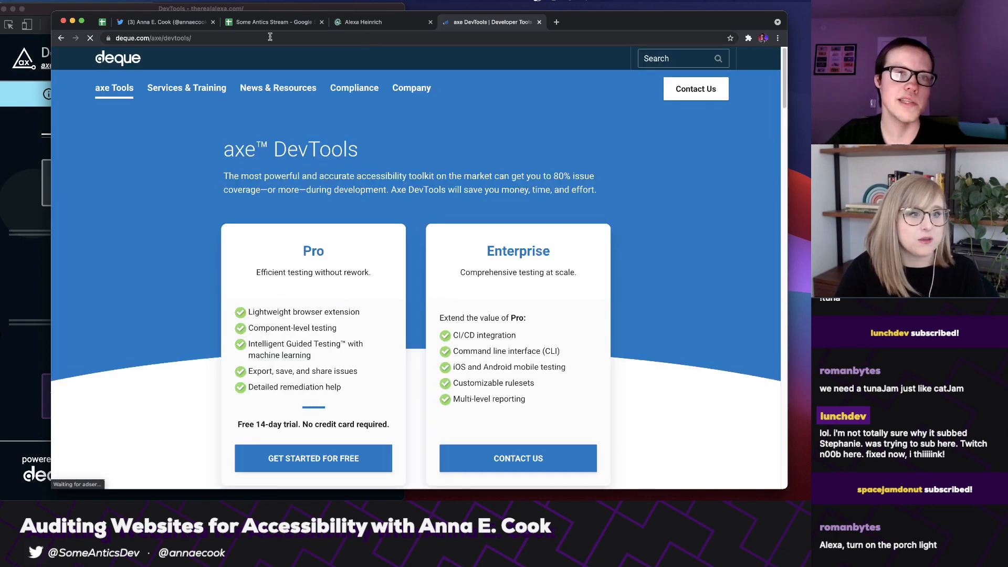
left_click(258, 41)
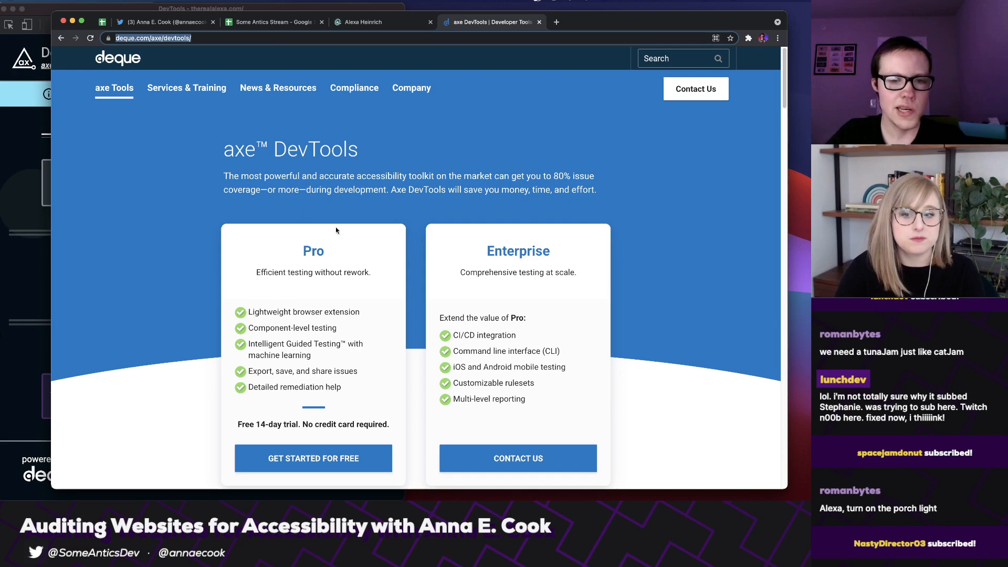
- Look through the axe DevTools product page, including its testimonials and How axe DevTools Works section, and close the page
scroll(338, 303, "down", 5)
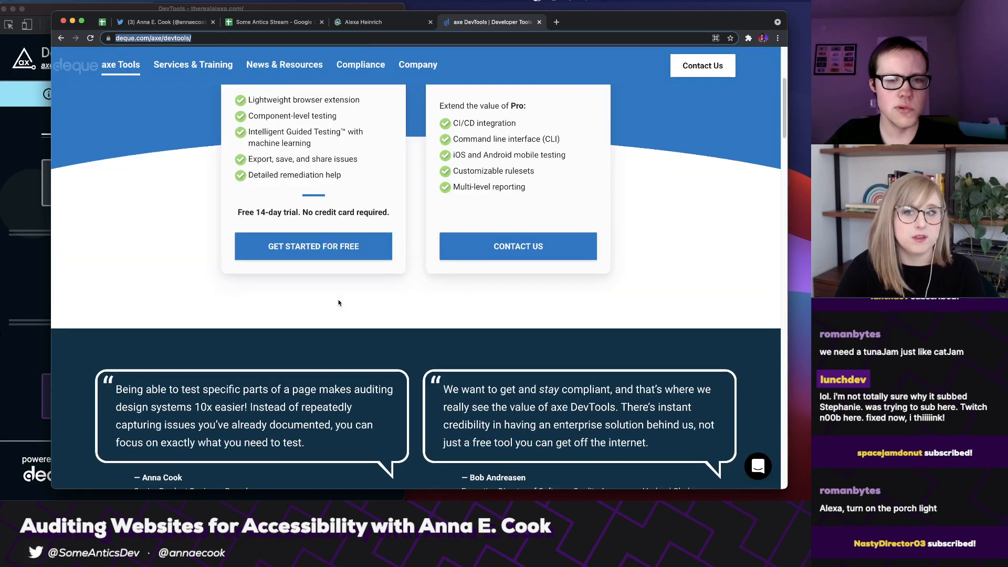
scroll(339, 303, "down", 6)
scroll(367, 297, "up", 4)
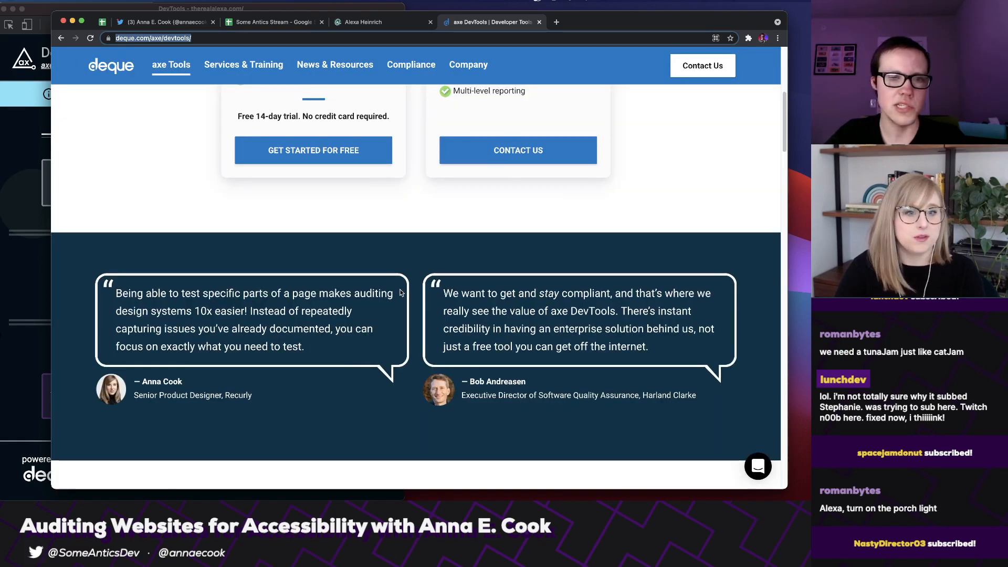
scroll(401, 292, "down", 3)
left_click(139, 227)
left_click_drag(140, 227, 133, 224)
left_click(269, 225)
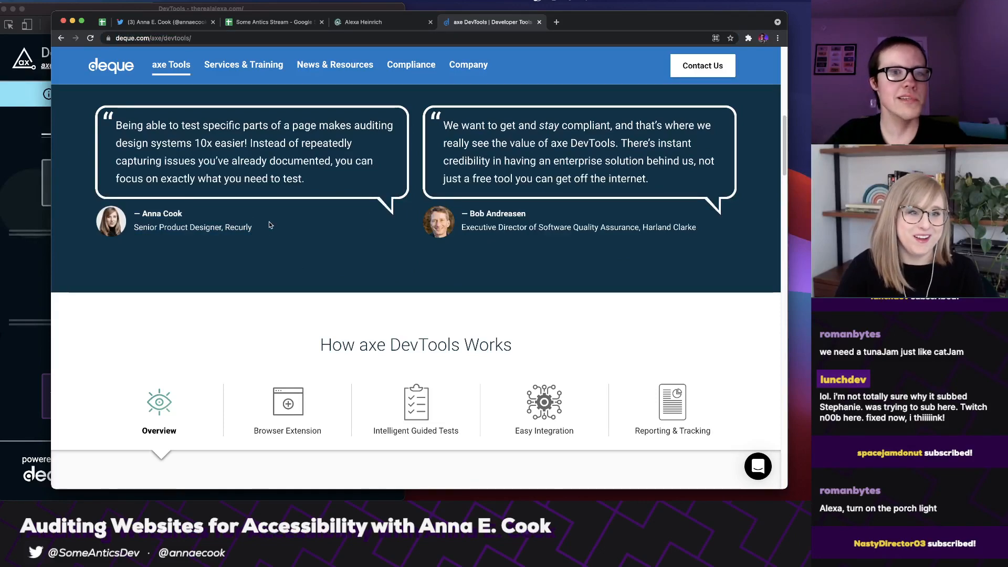
scroll(267, 228, "down", 4)
scroll(273, 230, "up", 5)
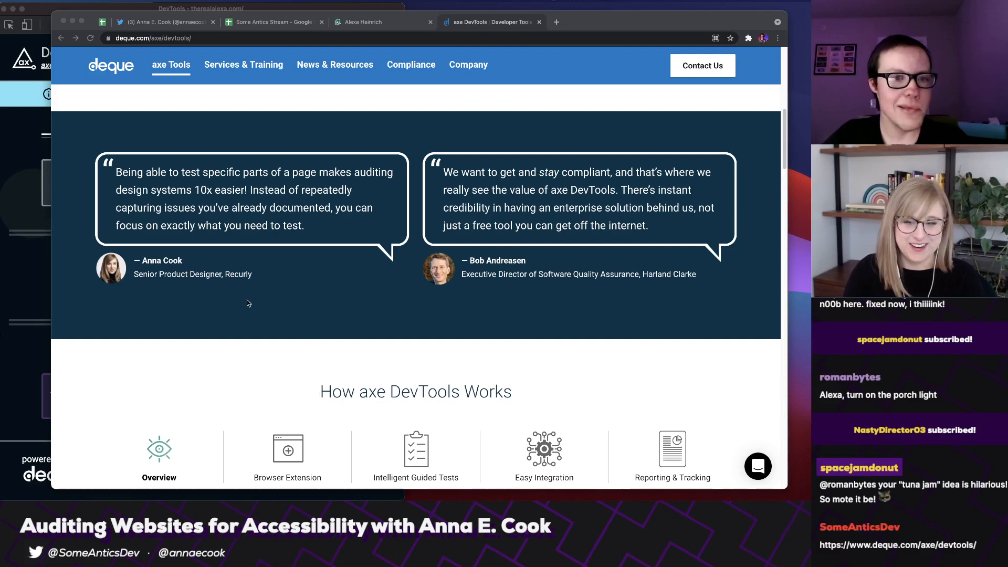
scroll(250, 305, "down", 2)
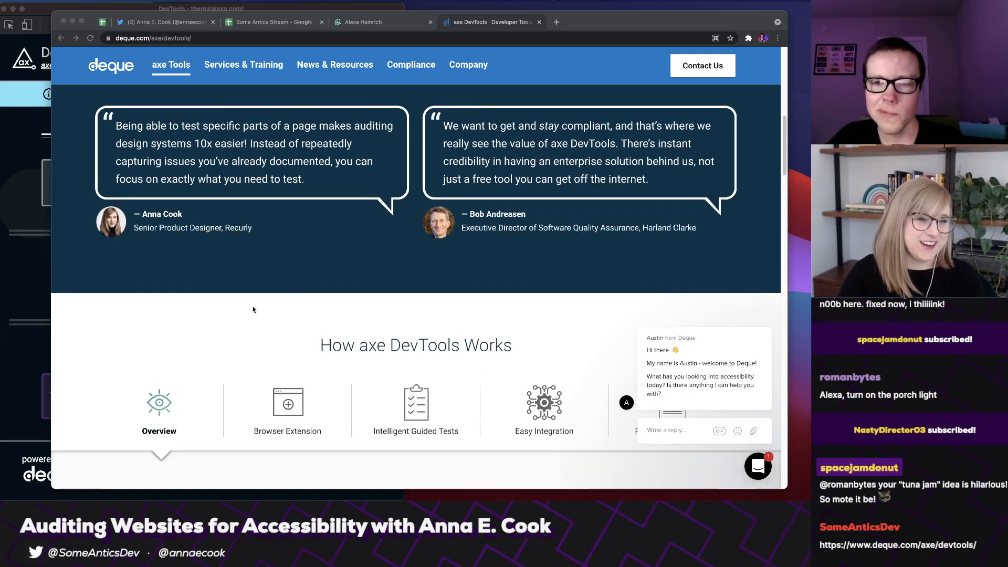
scroll(251, 309, "down", 12)
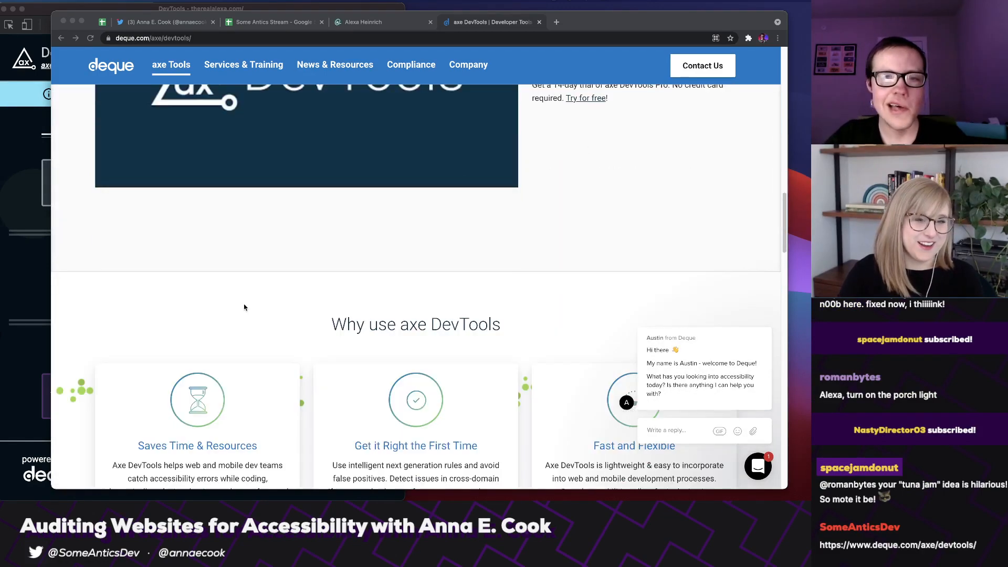
scroll(244, 309, "down", 15)
scroll(247, 300, "up", 20)
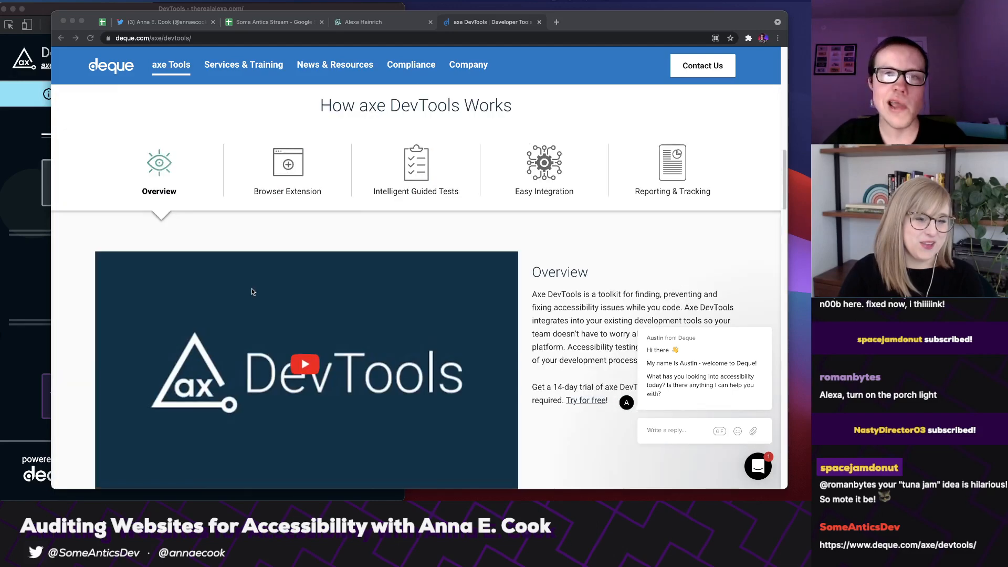
scroll(251, 292, "up", 12)
middle_click(488, 23)
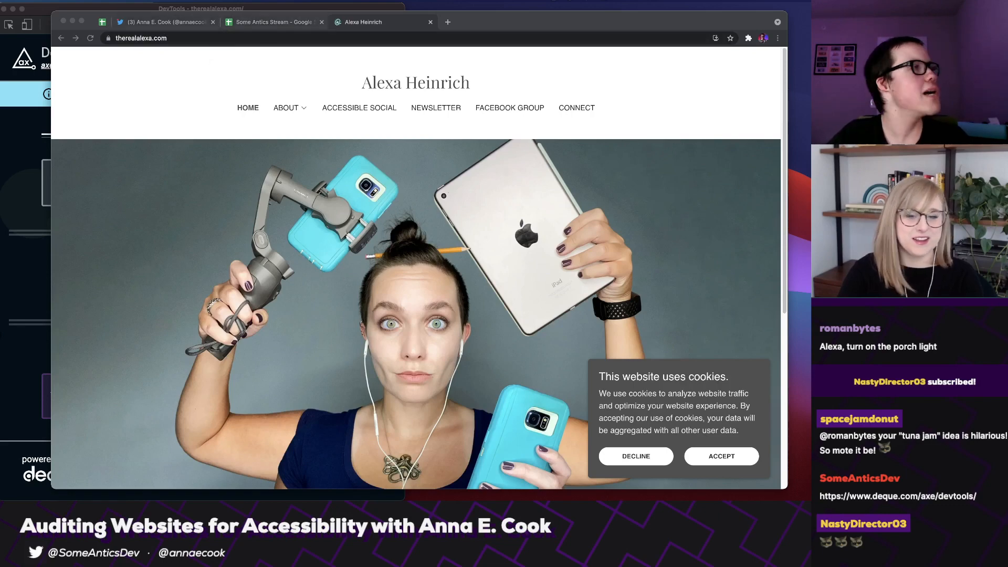
- Return to the axe DevTools extension and scan all of the therealalexa.com page for accessibility issues
left_click(24, 161)
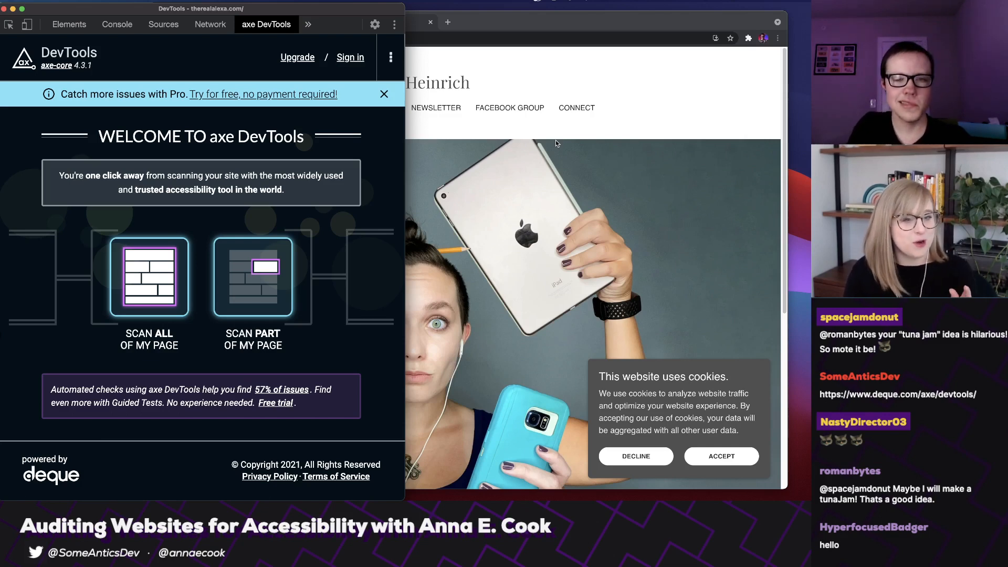
mouse_move(253, 270)
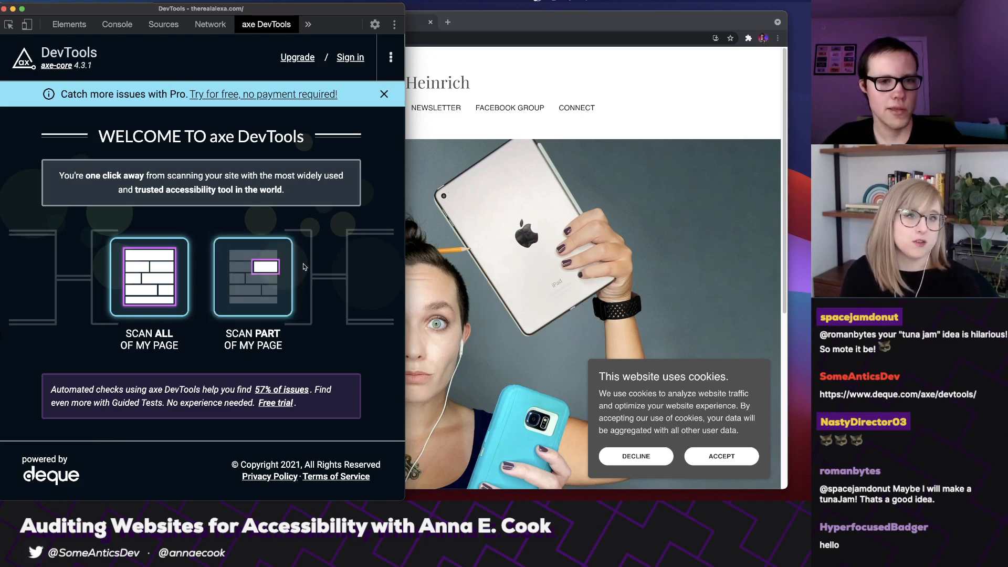
mouse_move(276, 297)
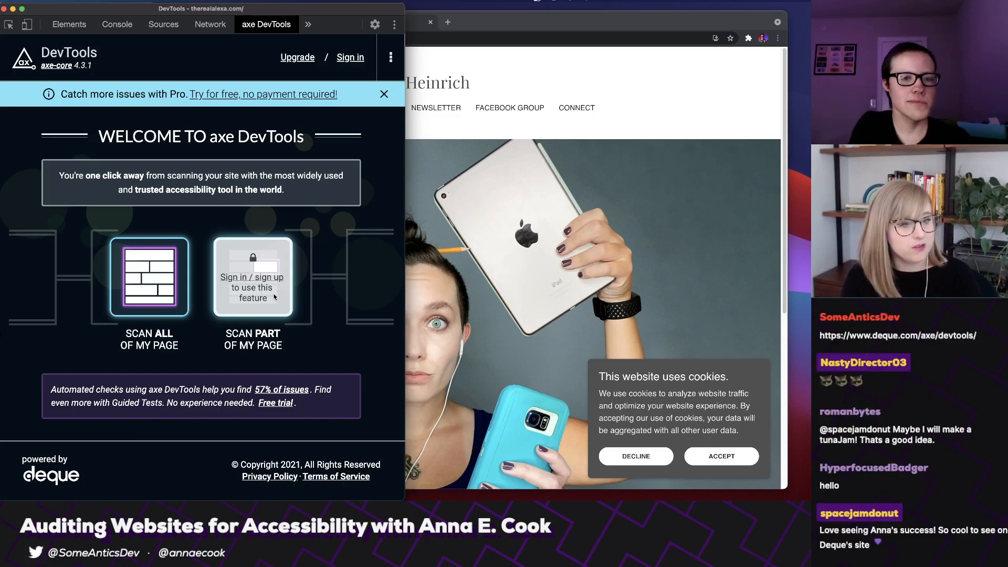
left_click(135, 280)
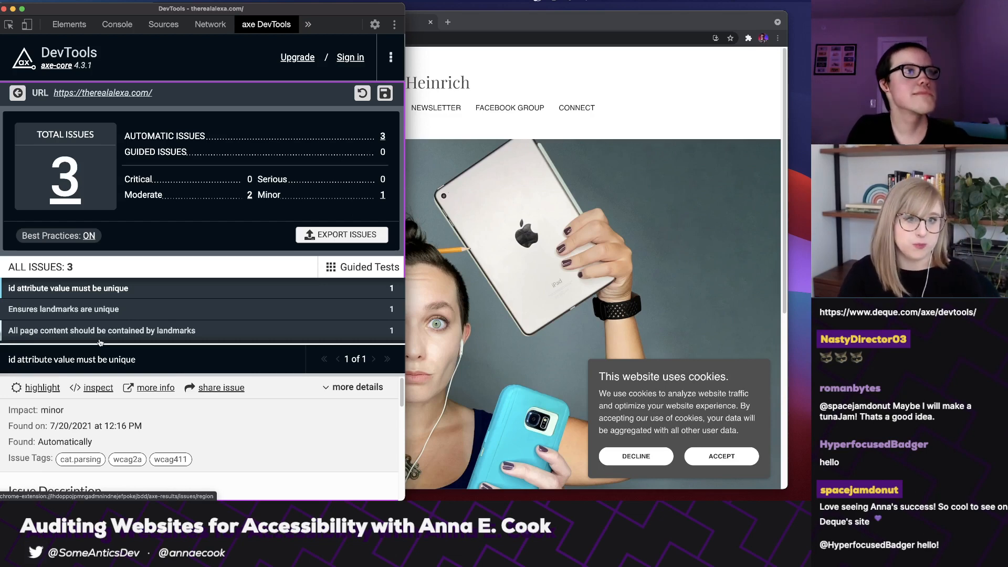
- Look over the scanned home page down to its footer and return to the axe DevTools issue list
left_click(604, 162)
scroll(603, 165, "down", 10)
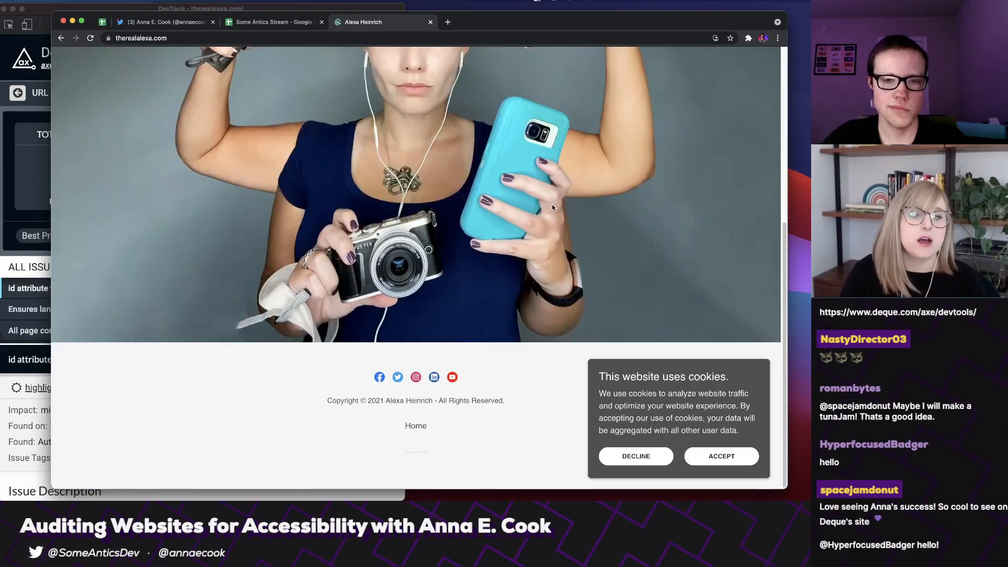
scroll(540, 207, "up", 2)
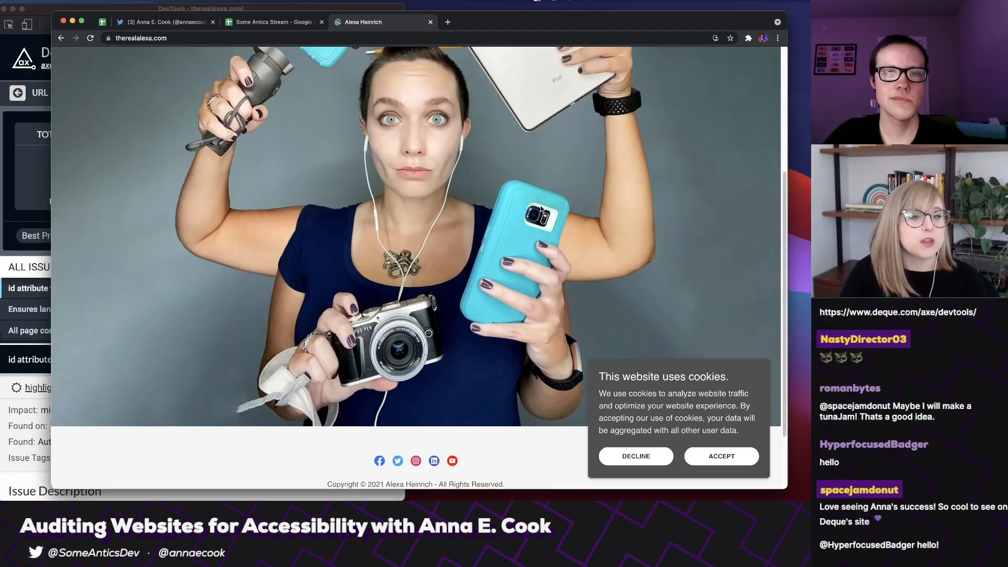
scroll(540, 208, "up", 5)
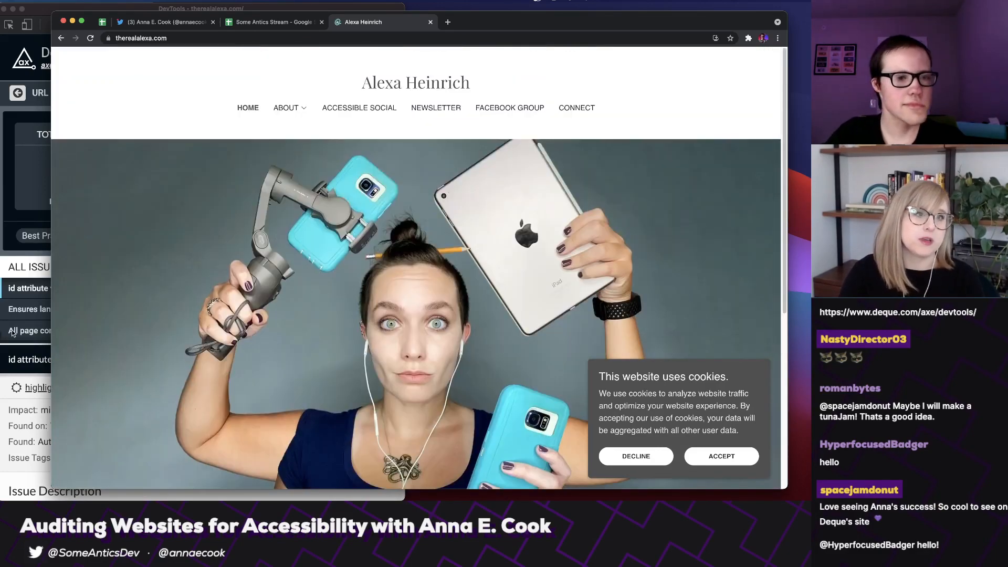
left_click(9, 375)
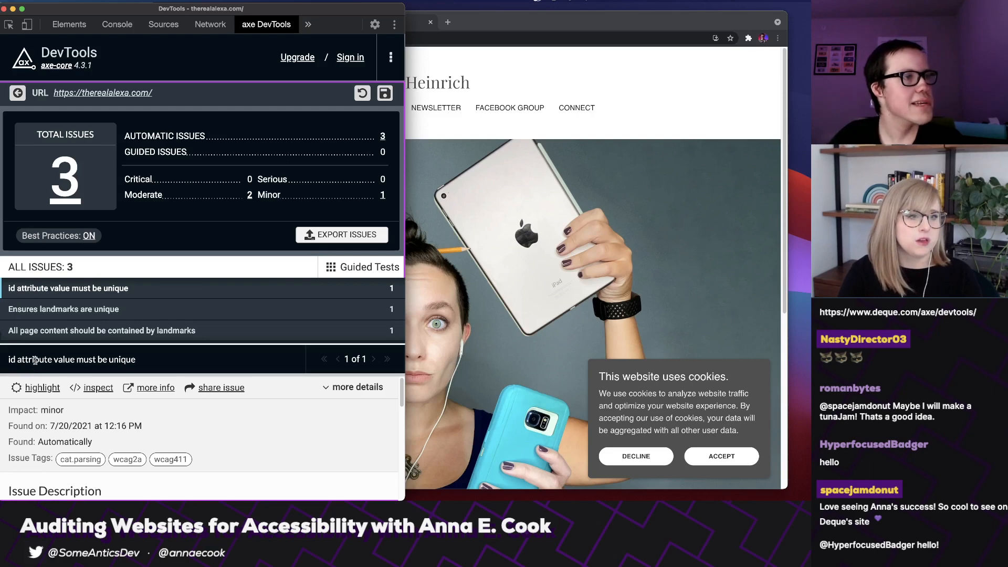
- Look through the therealalexa.com home page again, from the header navigation to the footer's social links and back up
left_click(482, 211)
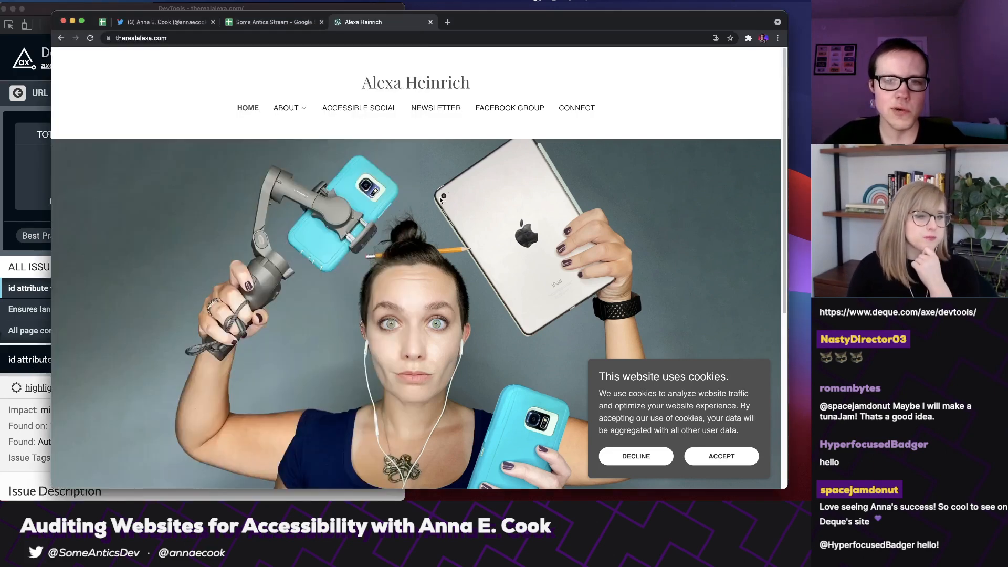
scroll(389, 195, "down", 3)
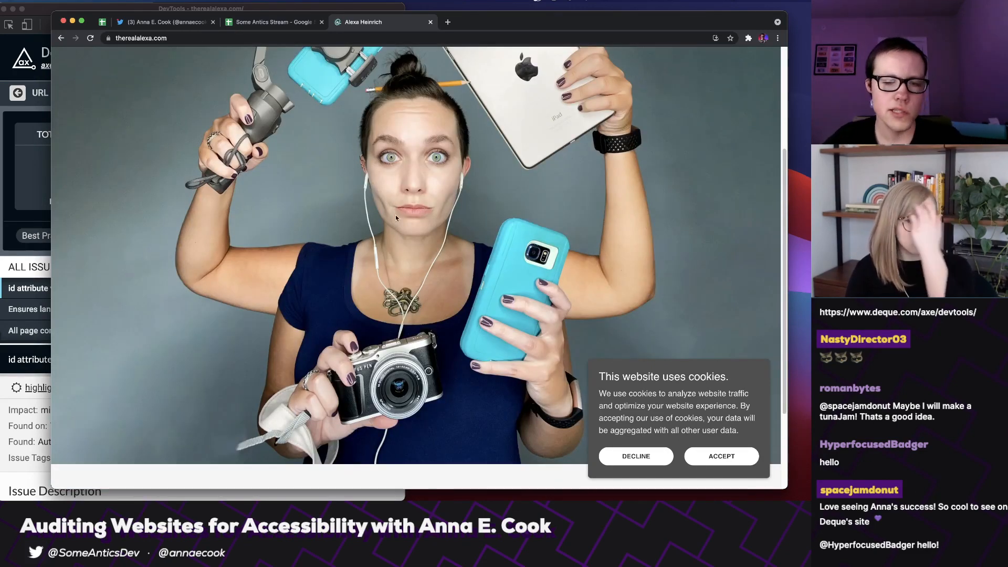
scroll(407, 314, "down", 3)
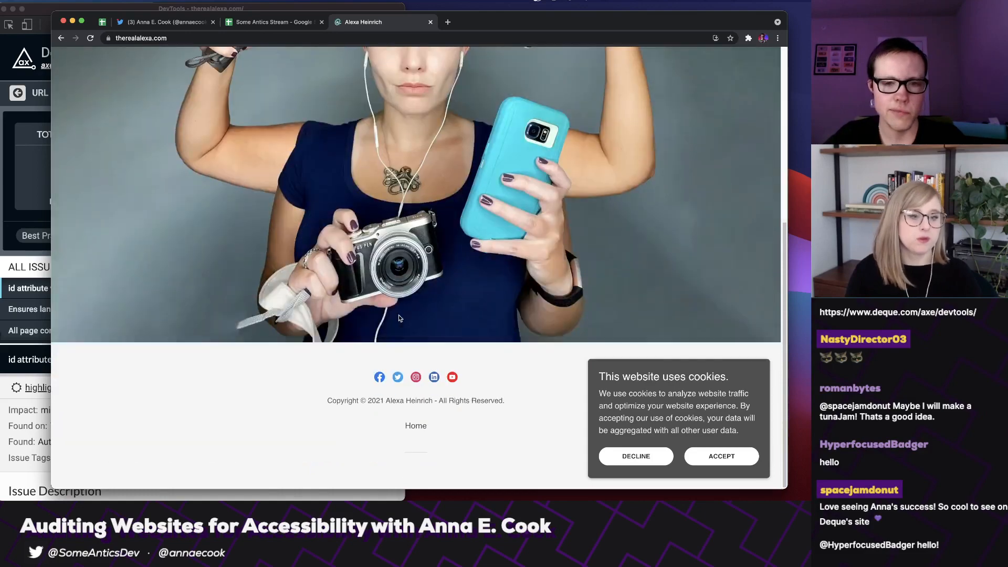
scroll(421, 362, "up", 5)
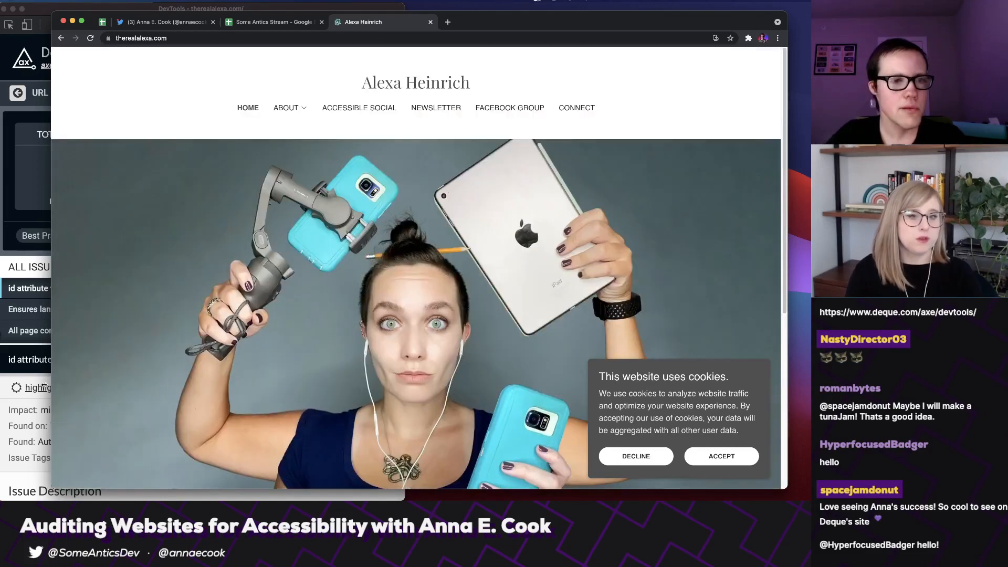
- Open the "Ensures landmarks are unique" issue in axe DevTools and select the nav tag in its element source
left_click(18, 411)
left_click(107, 311)
scroll(213, 419, "down", 3)
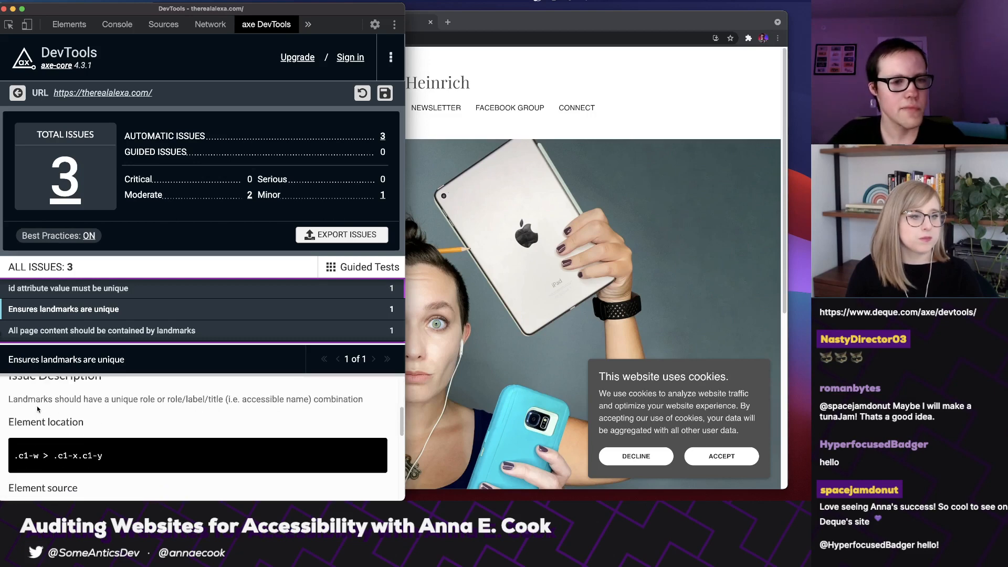
scroll(130, 404, "down", 3)
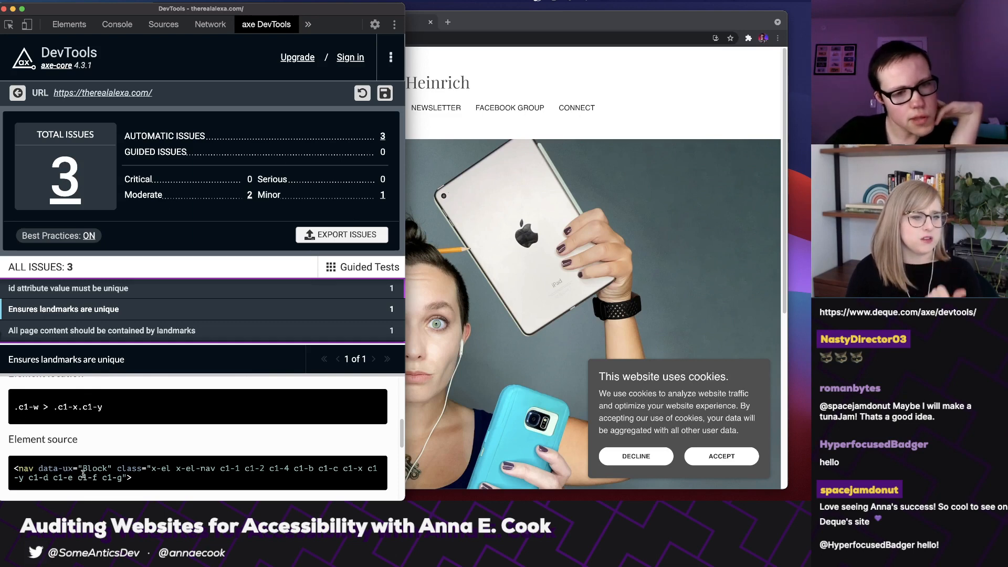
triple_click(140, 482)
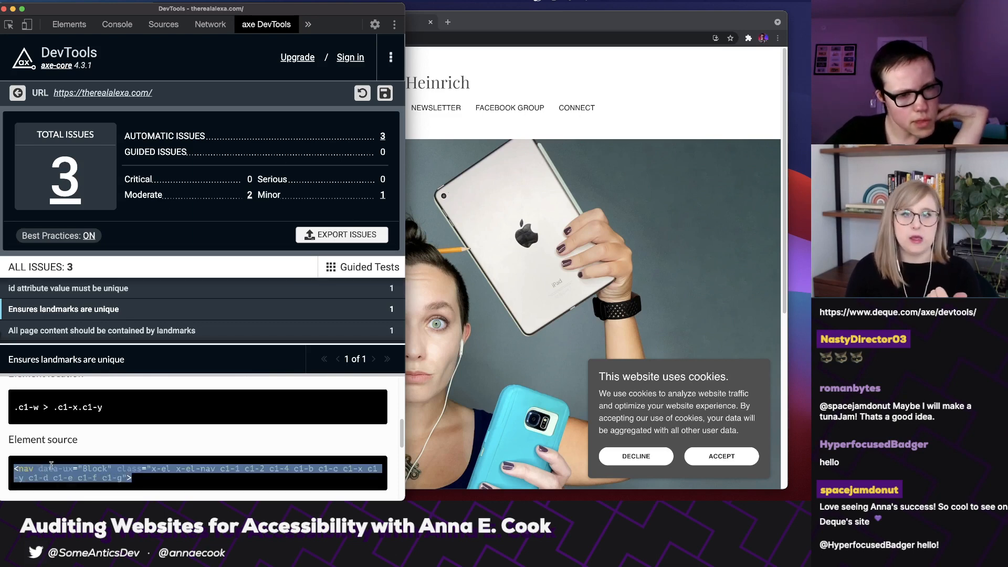
- Read the start of the landmark issue's solution section and reselect the nav element source above it
scroll(150, 475, "down", 1)
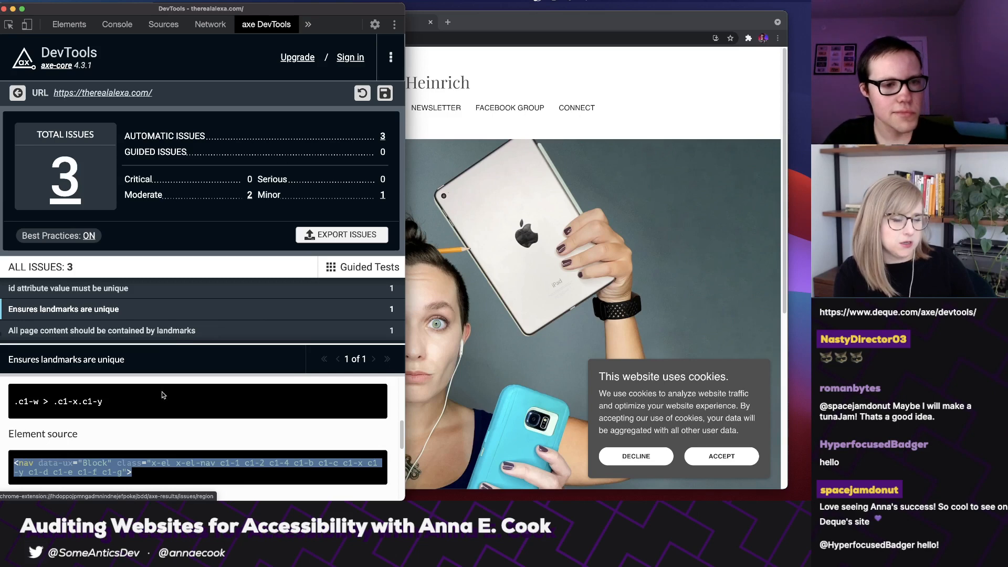
scroll(179, 404, "down", 3)
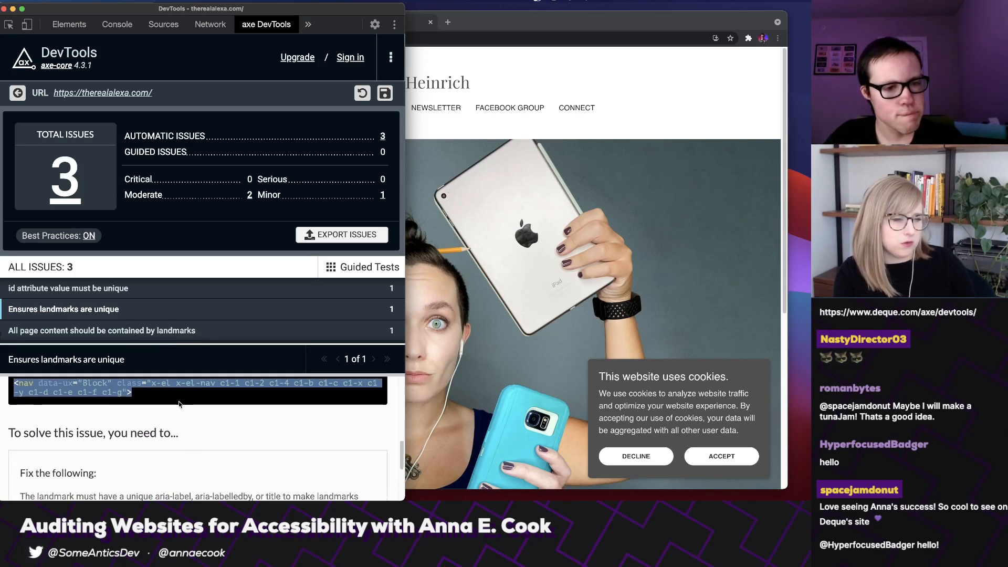
scroll(179, 405, "down", 2)
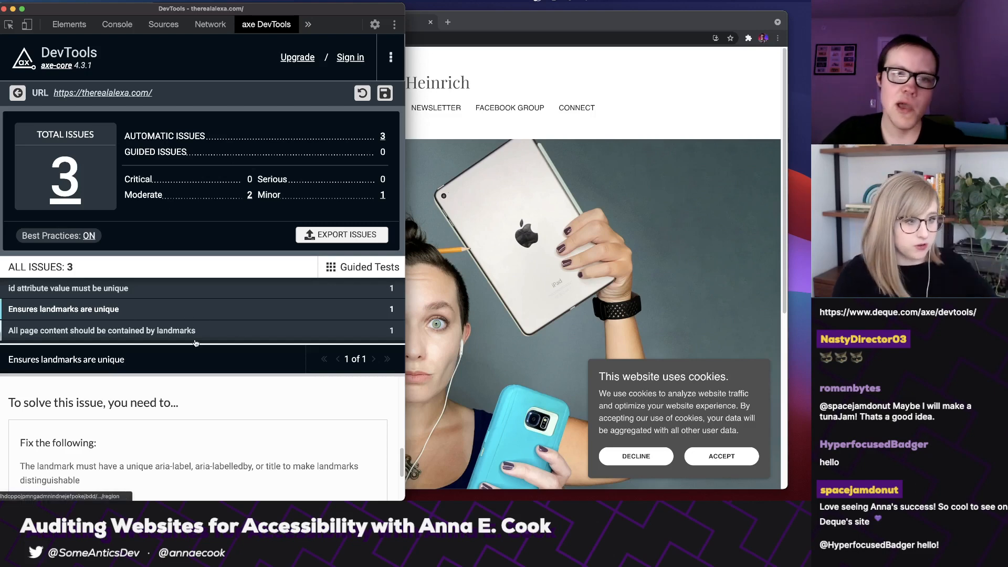
scroll(160, 396, "up", 2)
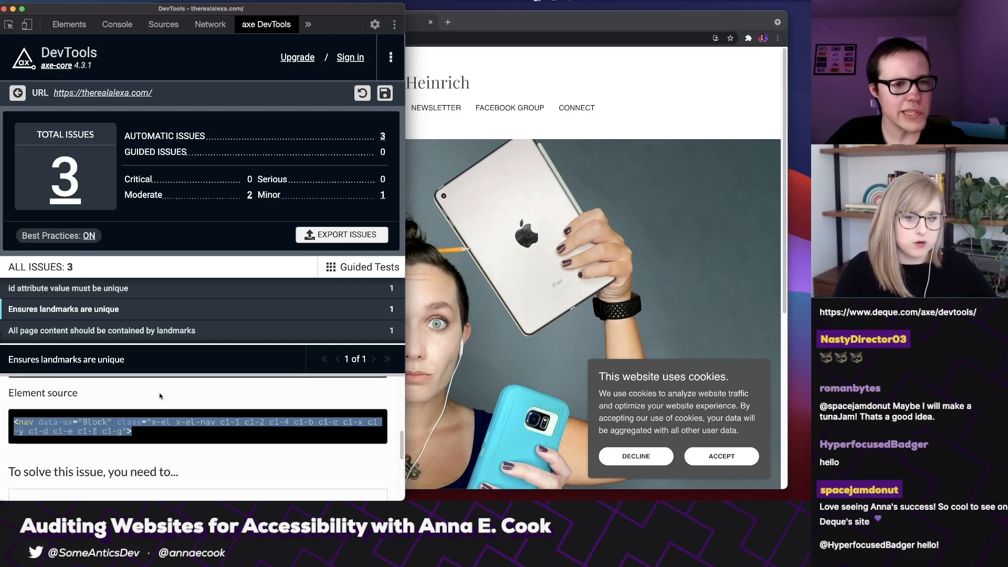
left_click(49, 422)
left_click_drag(13, 422, 152, 435)
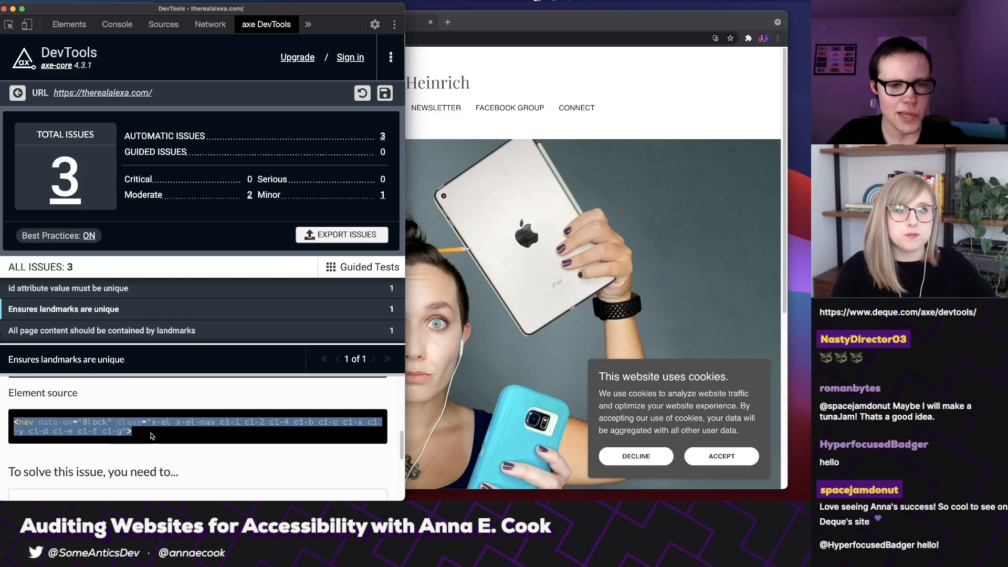
left_click(152, 436)
- Examine the landmark issue's fix instructions, marking the aria-label, aria-labelledby and title options, down to the related node
scroll(152, 436, "down", 3)
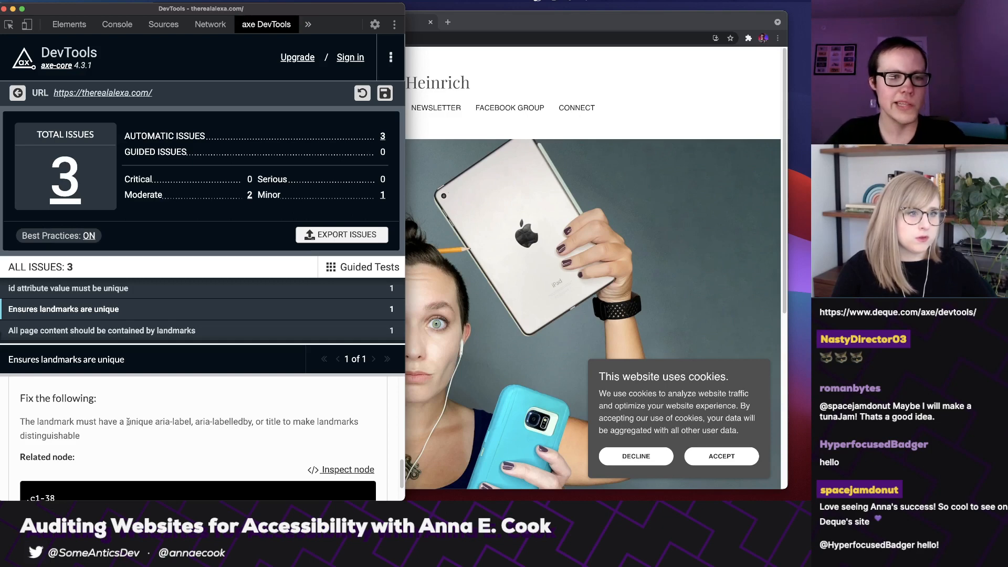
left_click_drag(155, 421, 251, 421)
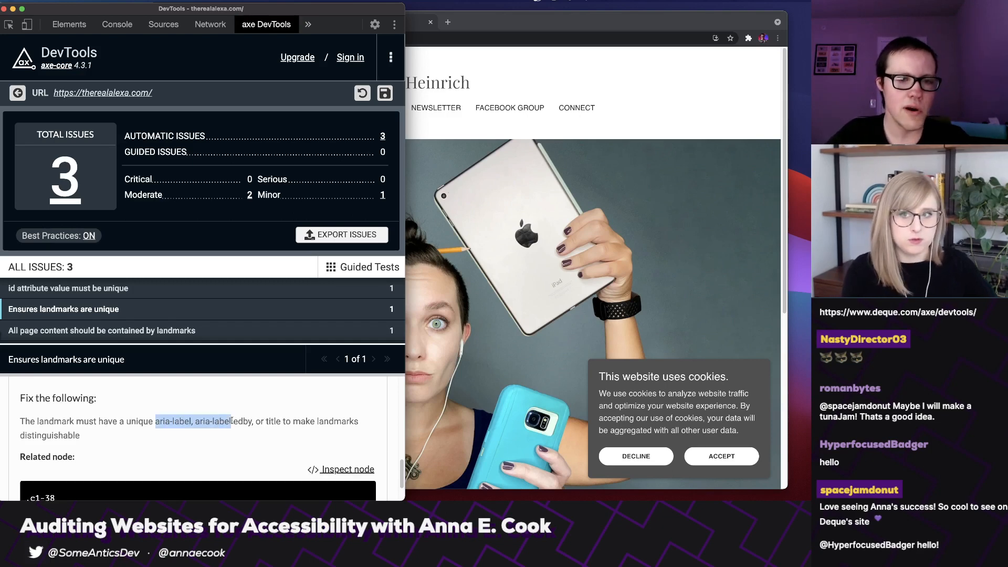
double_click(272, 422)
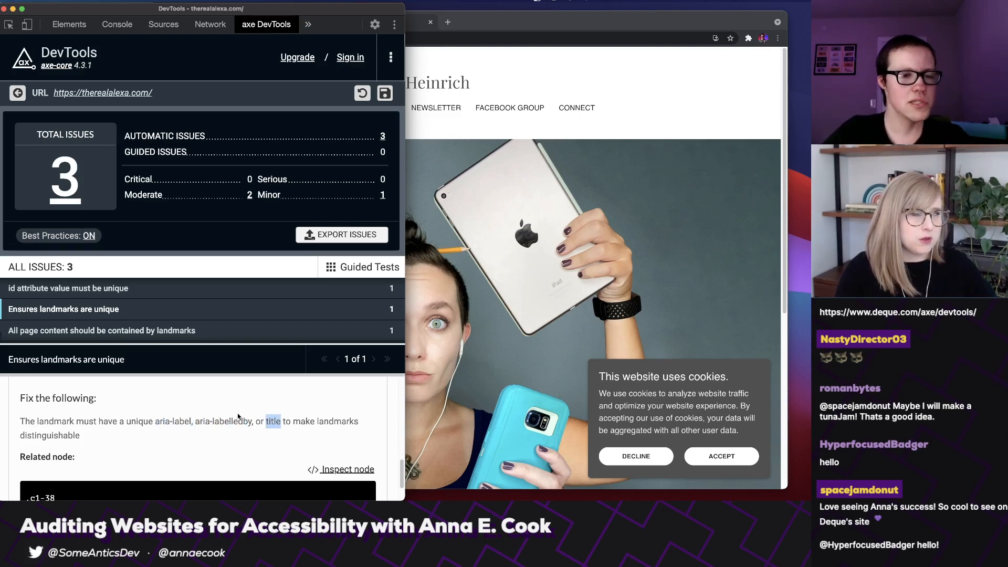
scroll(261, 417, "down", 2)
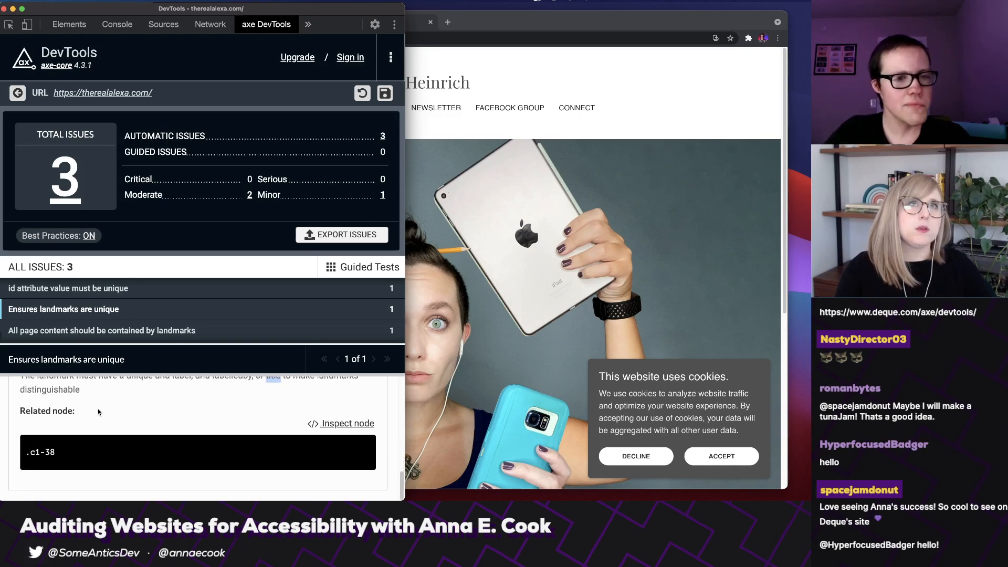
scroll(322, 391, "down", 3)
scroll(328, 394, "up", 3)
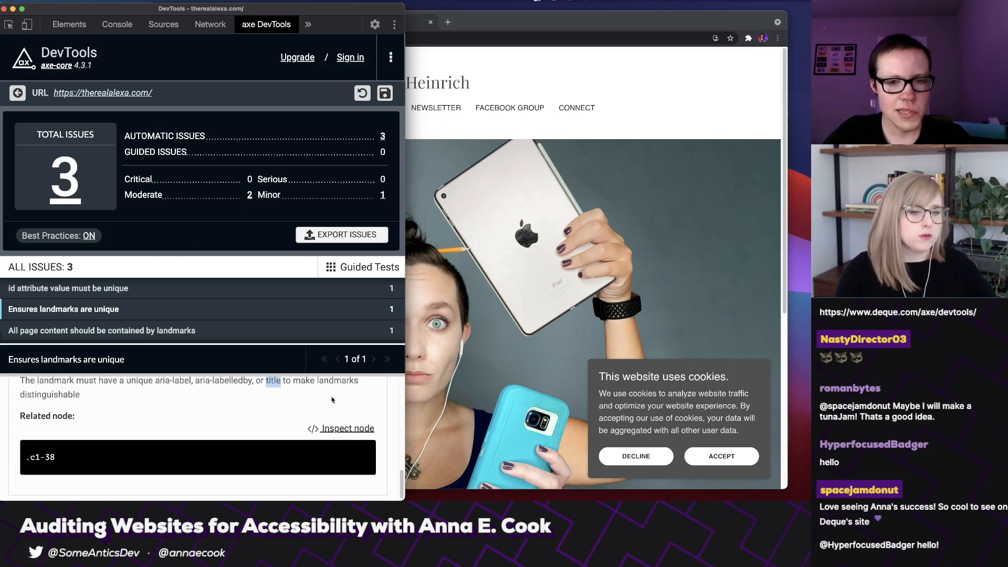
- Inspect the issue's related node .c1-38, compare it with the page's header navigation and return to the axe DevTools results
left_click(350, 429)
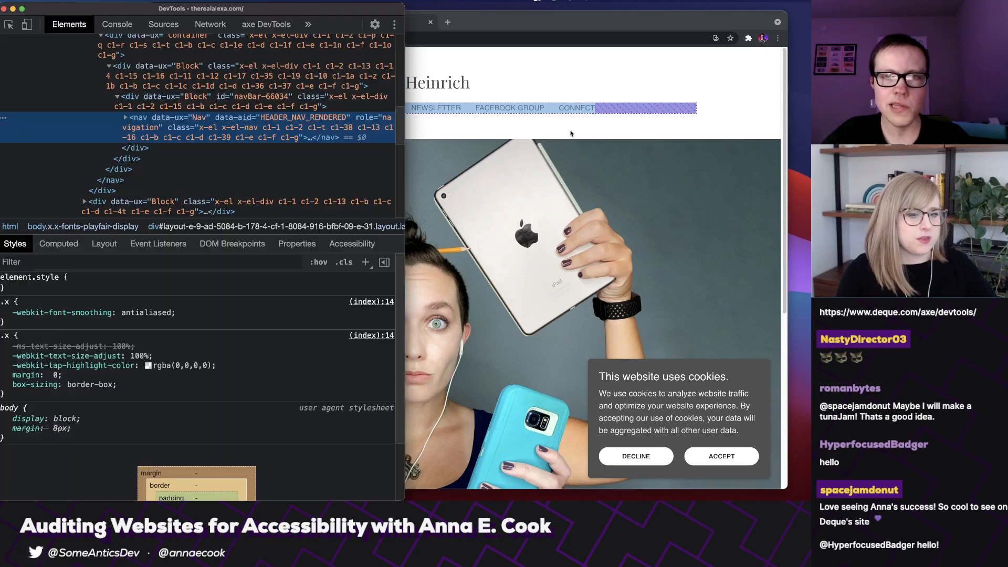
left_click(586, 108)
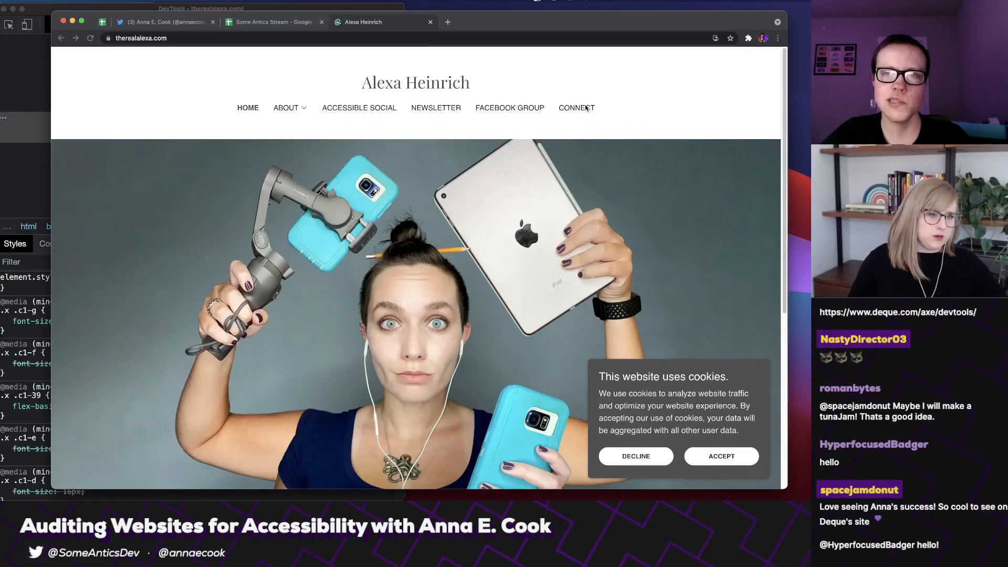
left_click(43, 124)
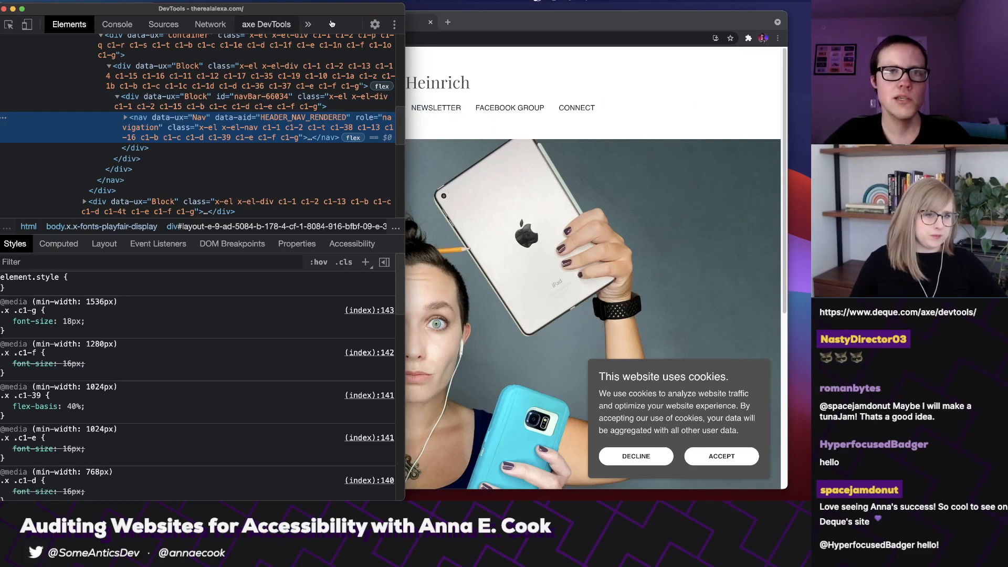
left_click(267, 24)
- Inspect the Instagram icon in the page footer and examine the markup of the surrounding social links
scroll(511, 229, "down", 5)
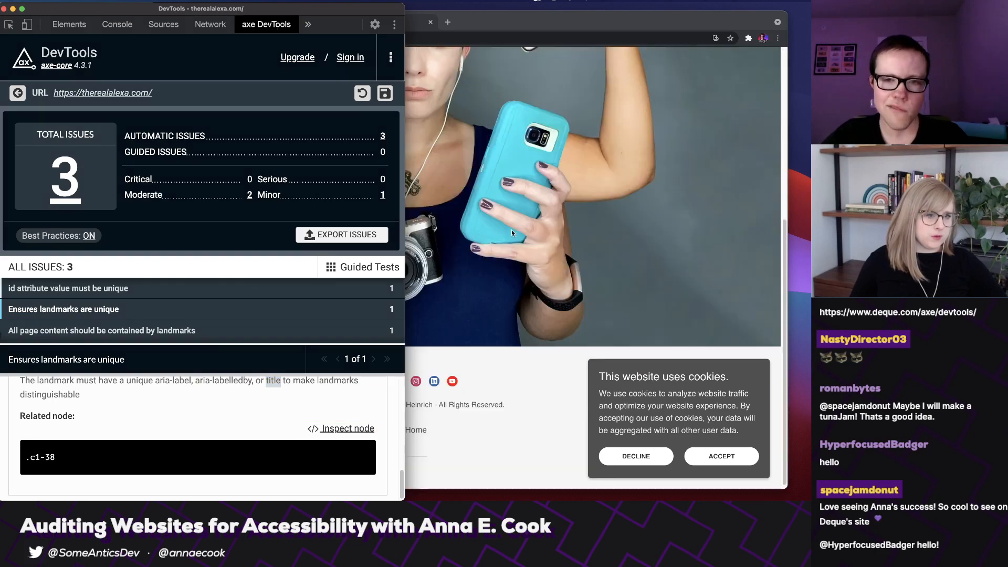
left_click(503, 376)
right_click(416, 377)
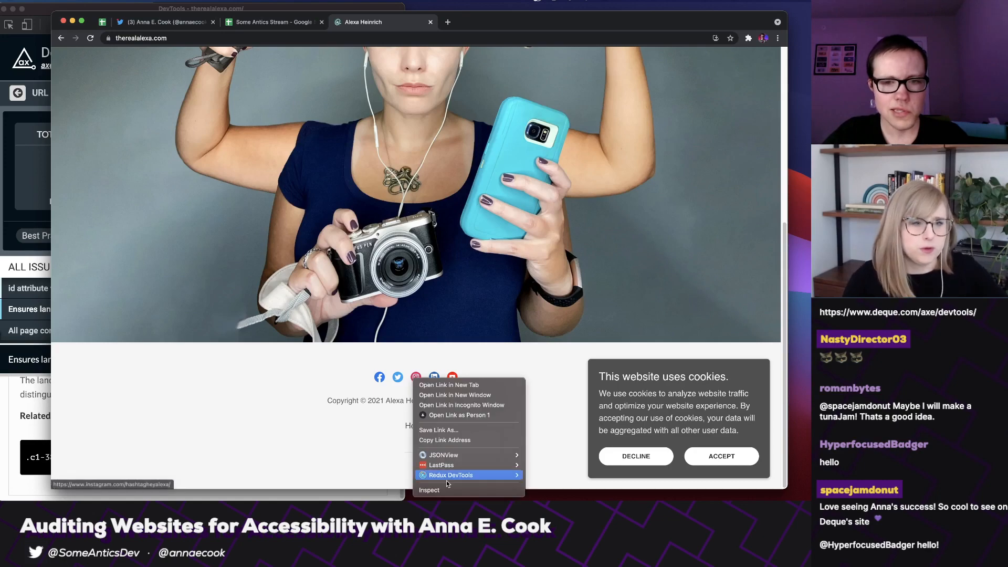
left_click(449, 489)
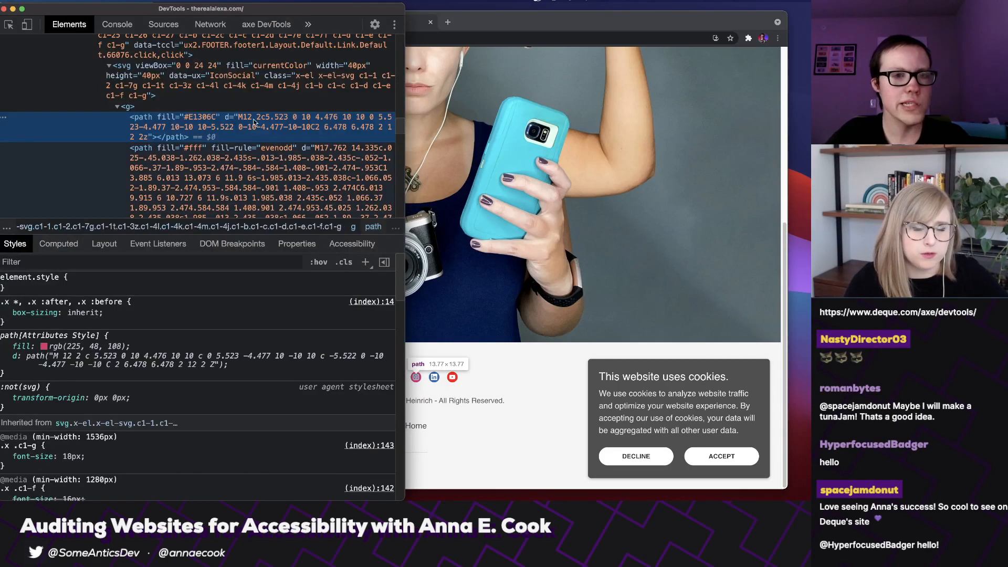
scroll(251, 121, "up", 5)
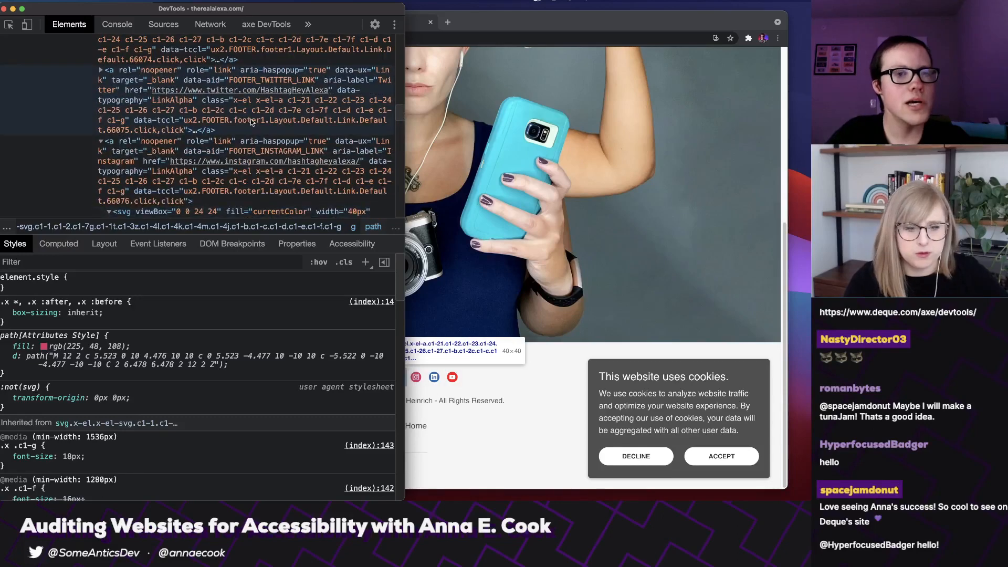
scroll(242, 132, "up", 5)
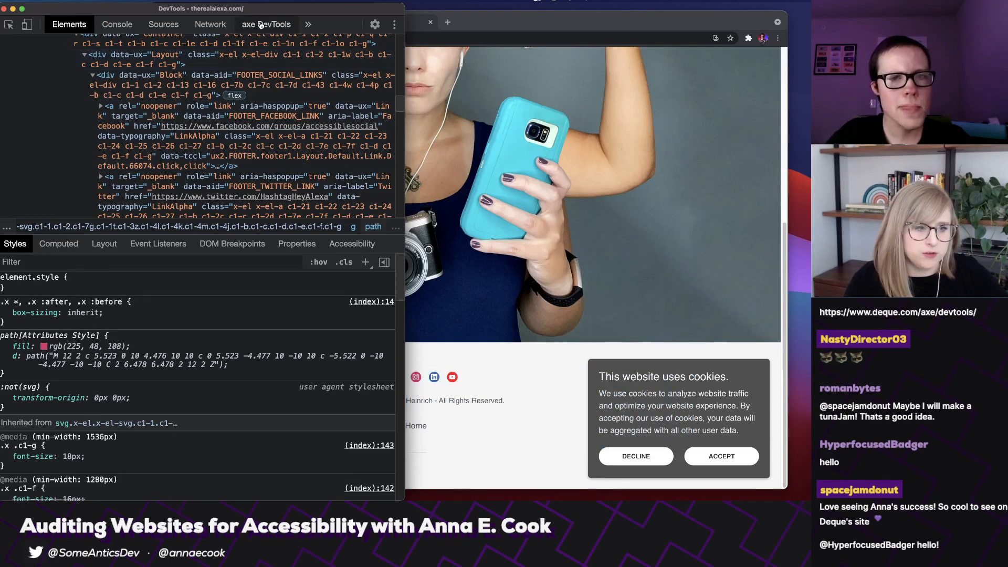
- Return to the axe DevTools landmark issue and review its element source, description, issue tags and impact
left_click(261, 24)
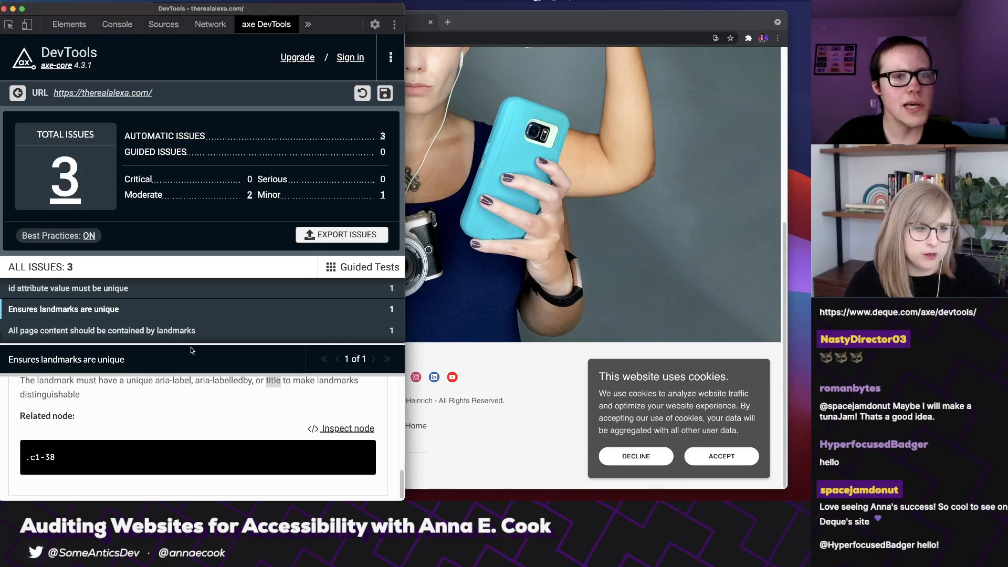
scroll(357, 404, "down", 1)
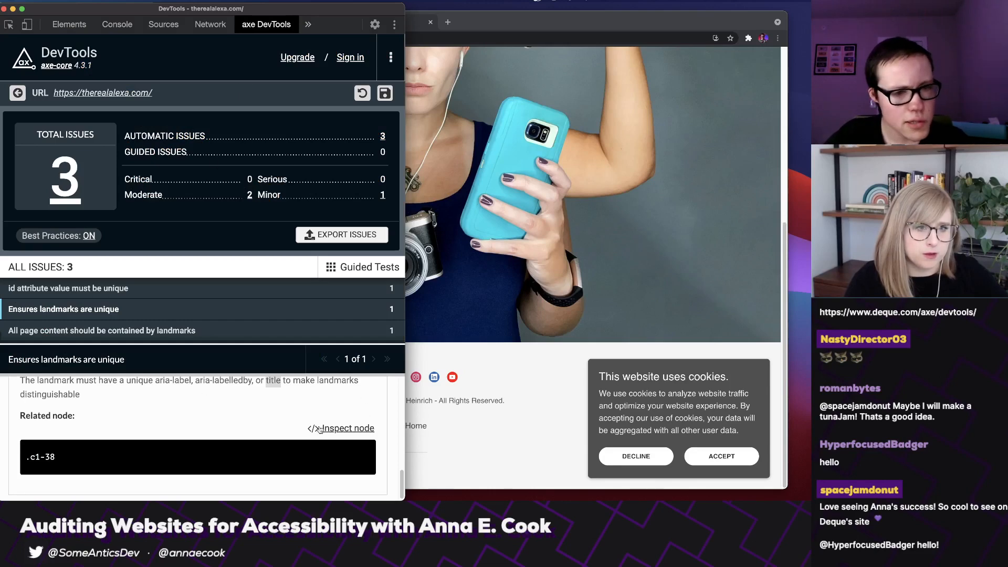
scroll(276, 406, "up", 5)
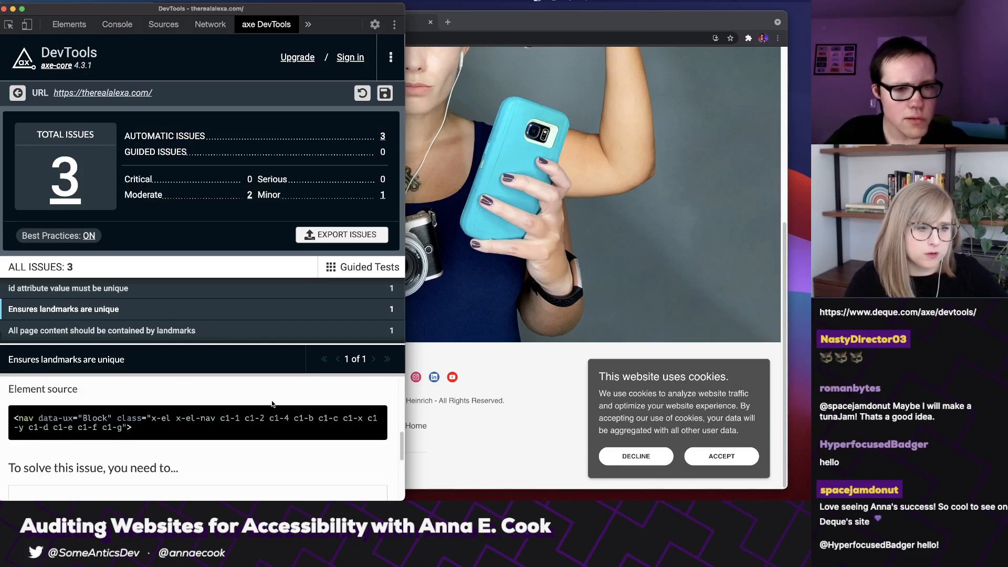
scroll(276, 406, "up", 2)
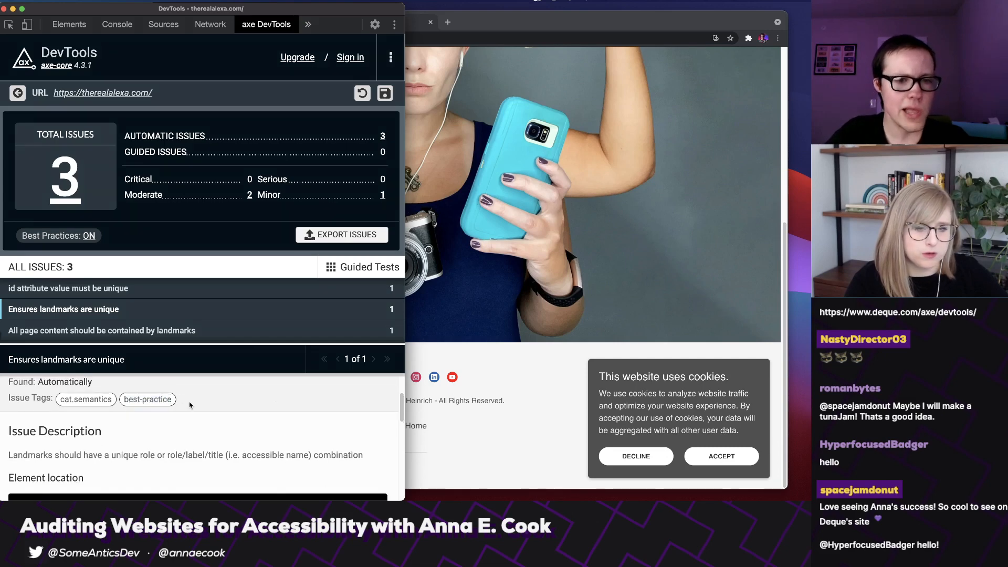
scroll(188, 400, "down", 3)
scroll(192, 403, "down", 3)
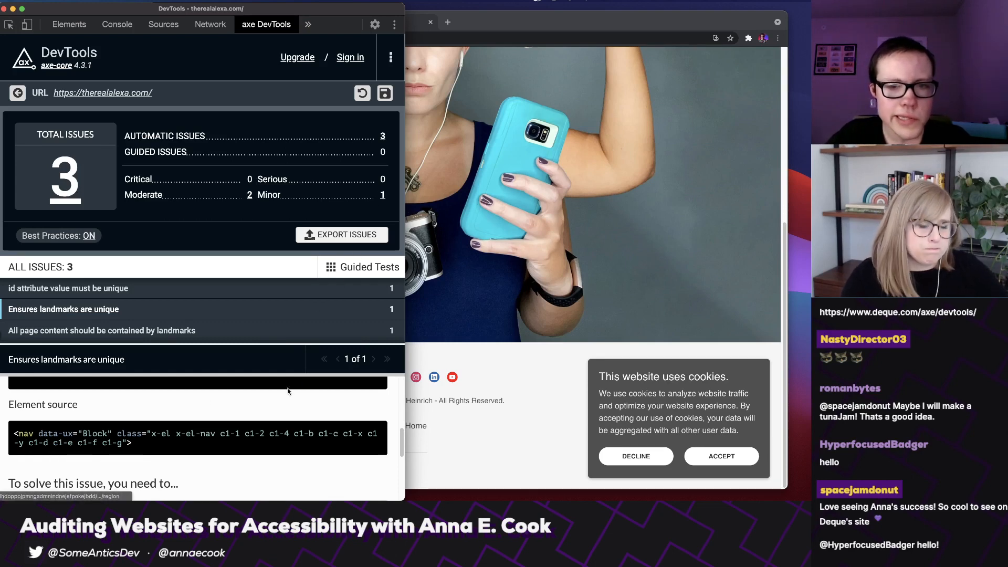
scroll(291, 401, "up", 5)
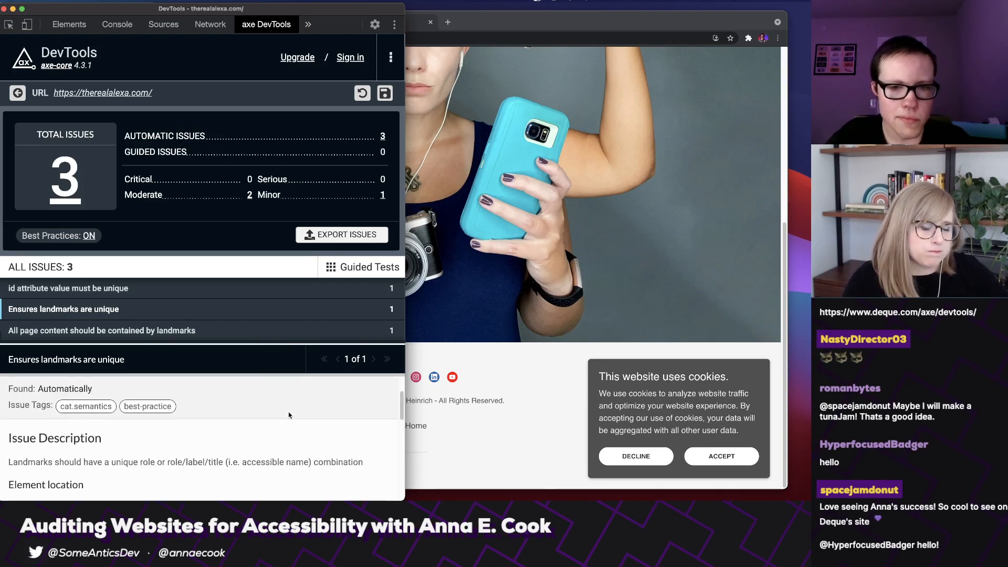
scroll(288, 414, "up", 3)
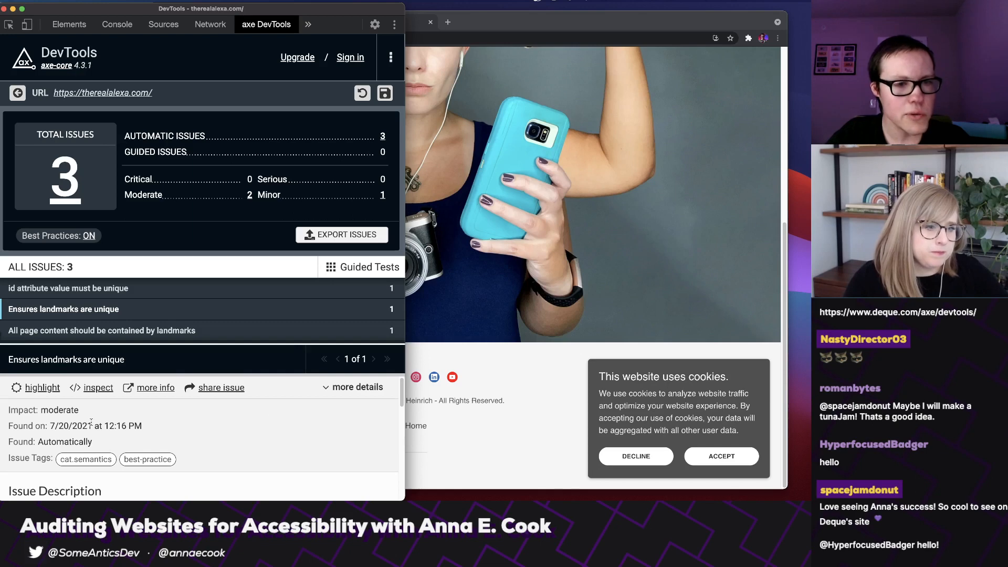
- Recheck the landmark issue's related node and element source, ending back at the issue summary
scroll(105, 428, "down", 5)
scroll(128, 439, "down", 5)
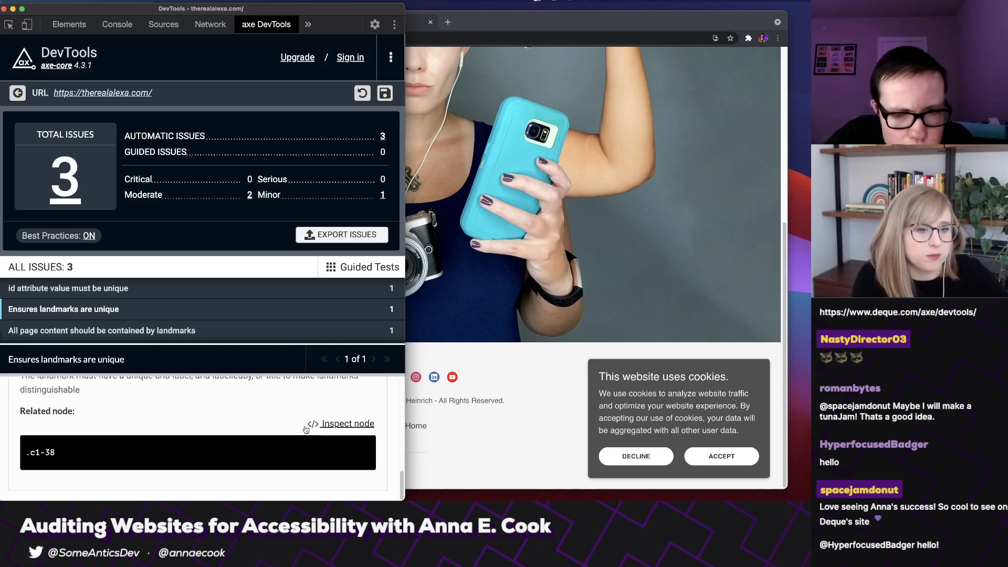
scroll(302, 425, "up", 3)
scroll(284, 424, "up", 3)
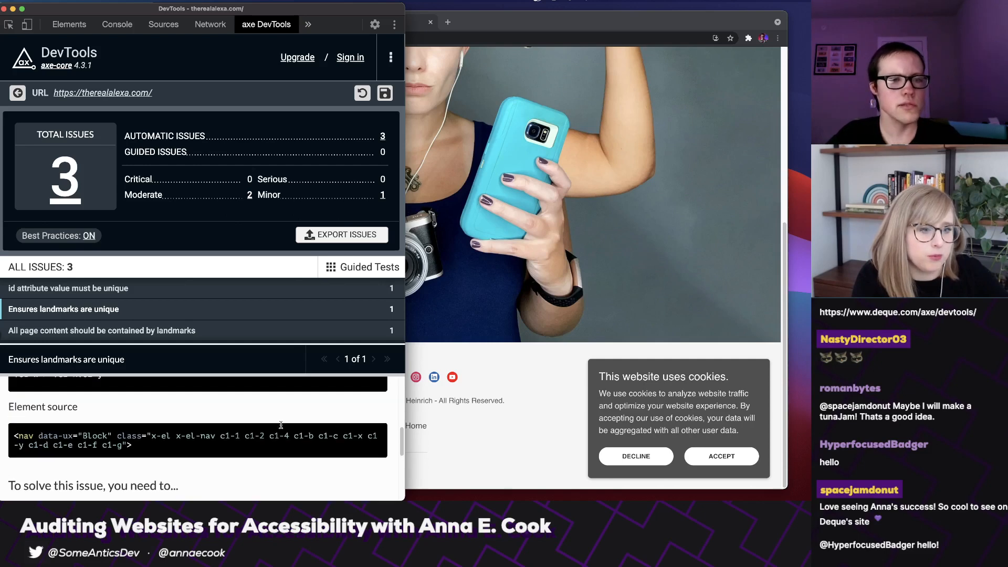
scroll(281, 425, "up", 5)
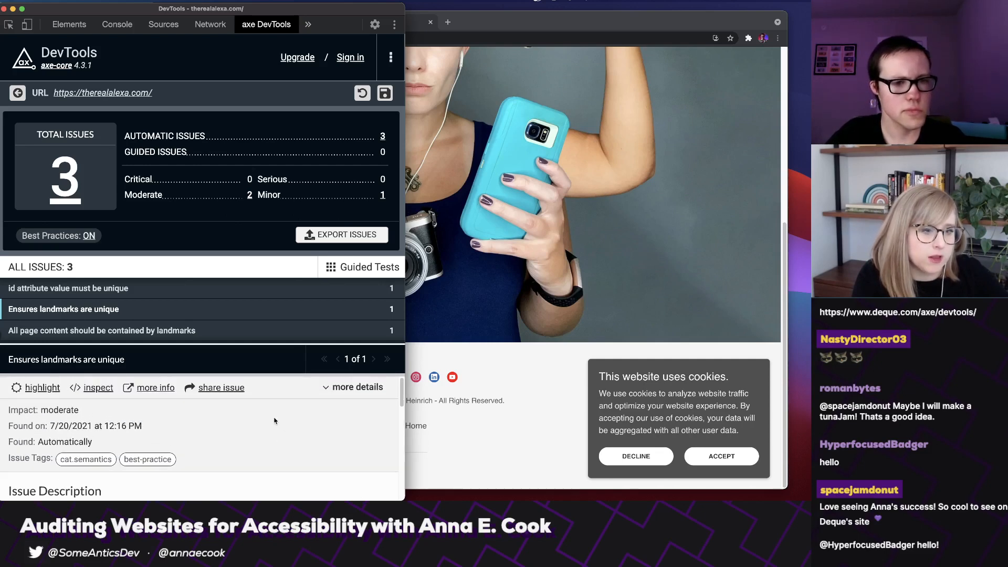
- Open the unique-landmarks issue's Deque University rule page, compare its correct and incorrect markup examples, and select the page address for sharing
left_click(158, 387)
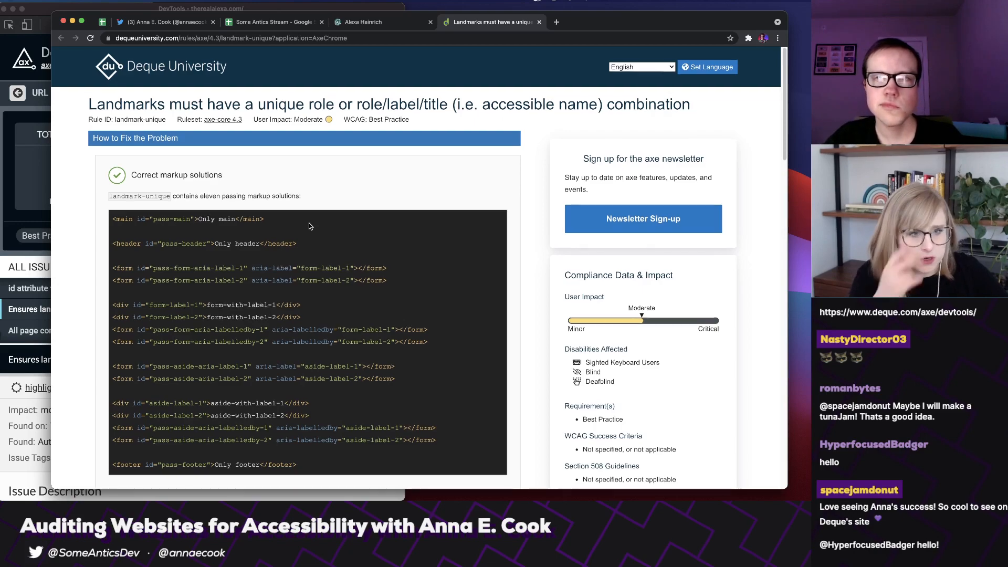
scroll(308, 224, "down", 1)
scroll(308, 225, "down", 3)
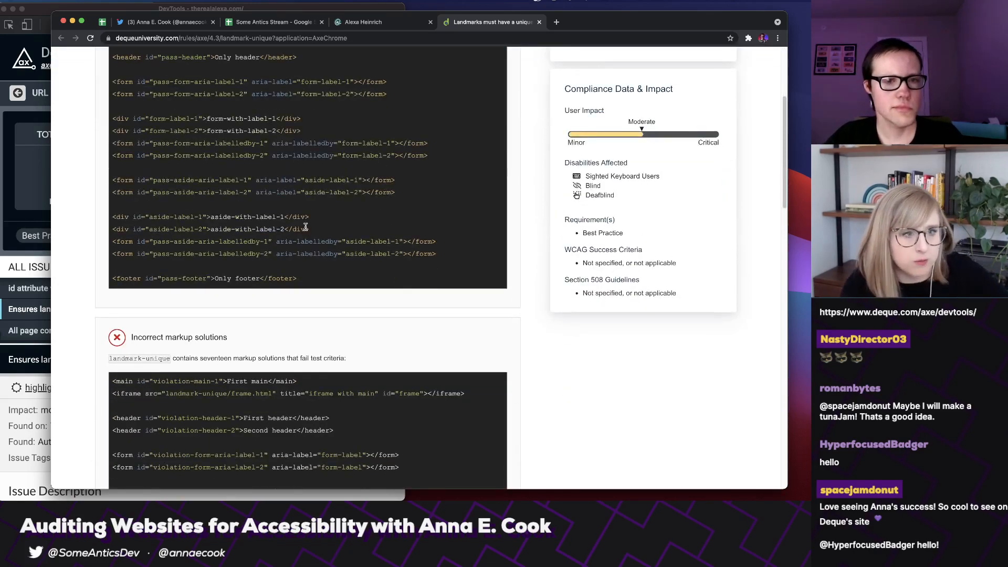
scroll(305, 226, "down", 5)
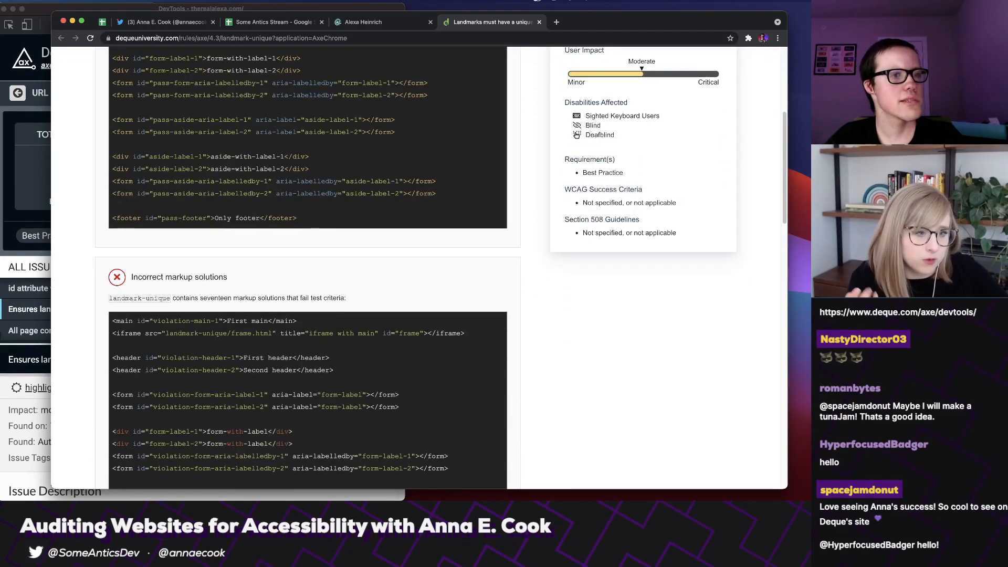
key("super+Tab")
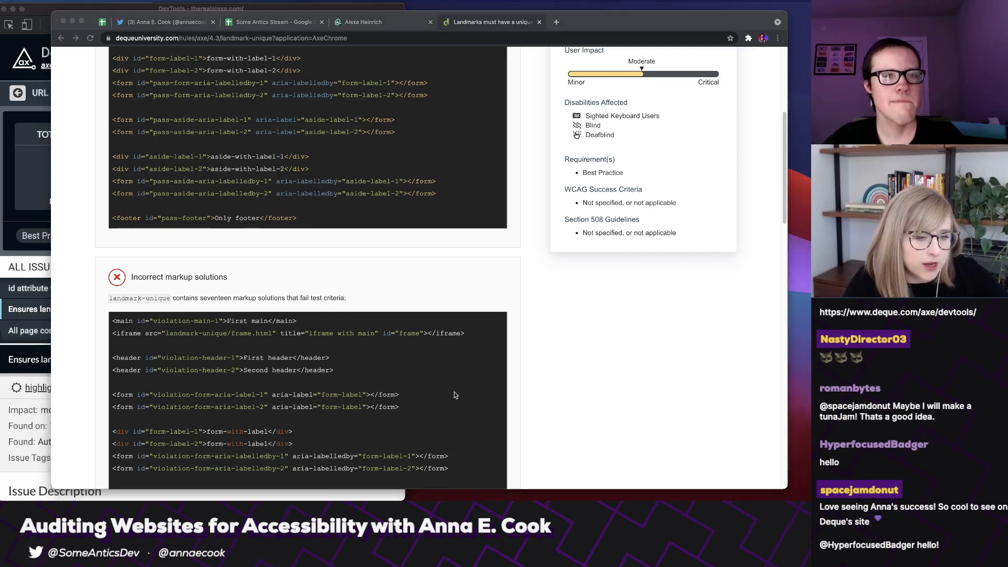
scroll(450, 367, "down", 3)
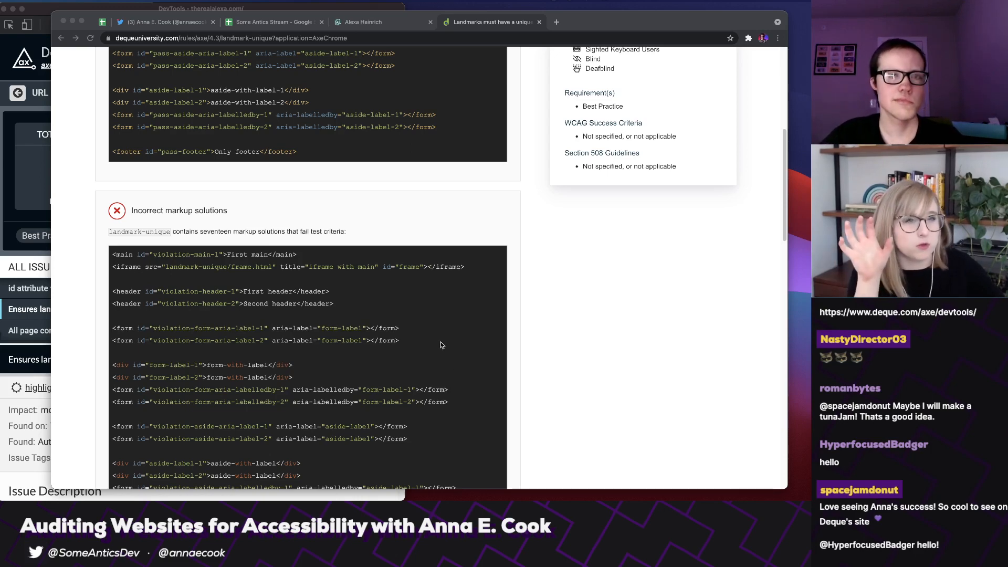
scroll(442, 344, "up", 5)
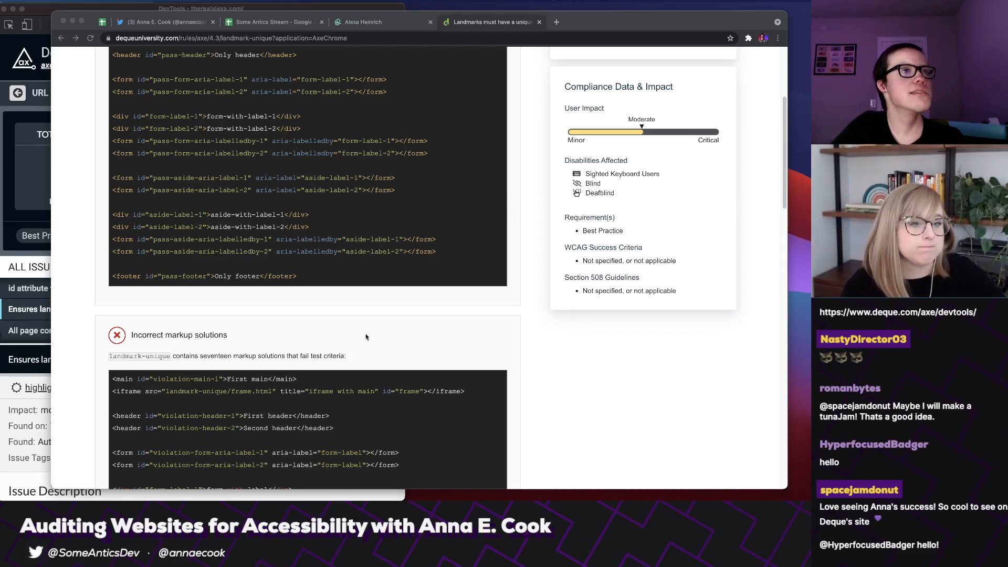
scroll(363, 325, "up", 3)
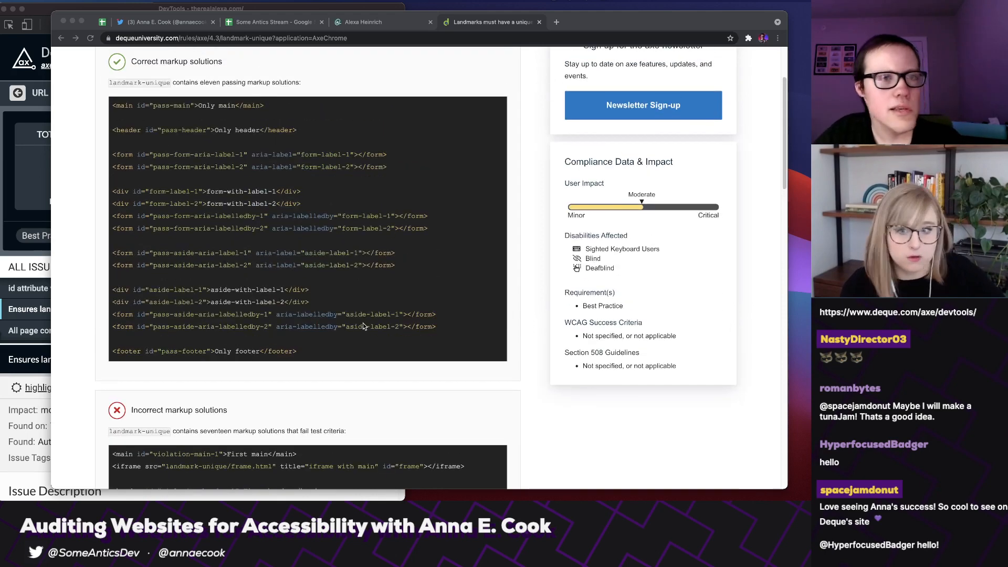
left_click(290, 38)
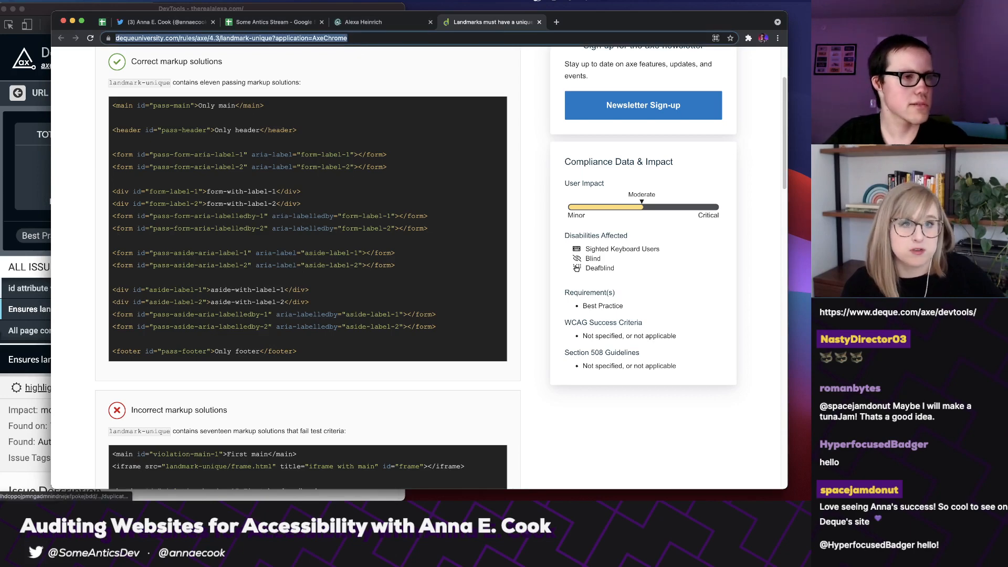
key("super+Tab")
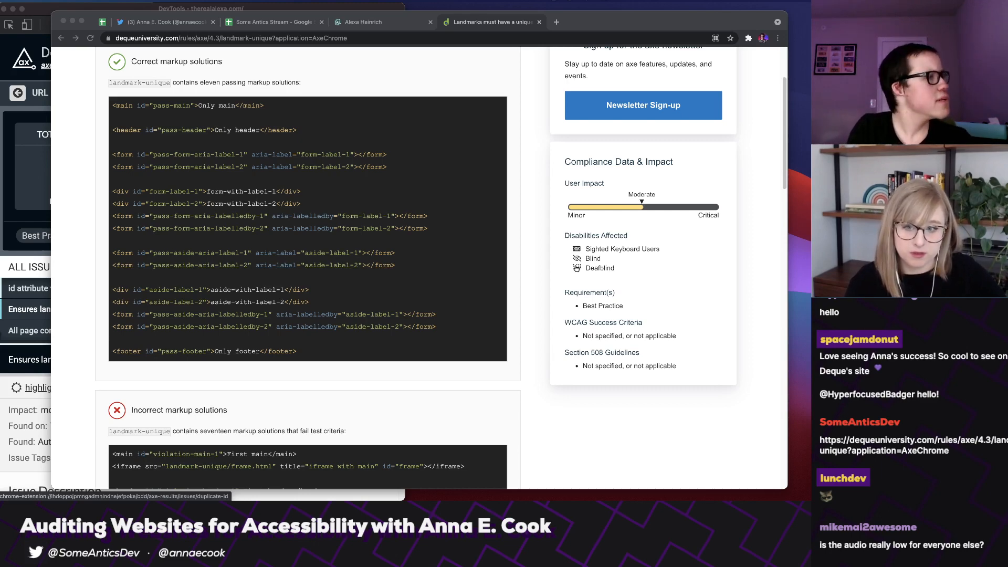
- Return to axe DevTools, review the "All page content should be contained by landmarks" issue and highlight "cookie-banner" in its element source
left_click(31, 427)
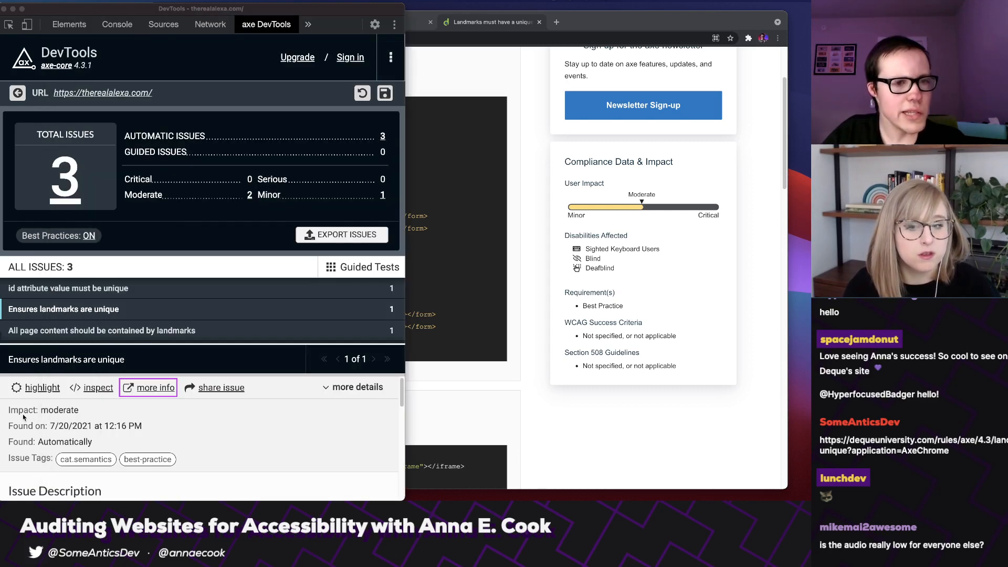
left_click(53, 332)
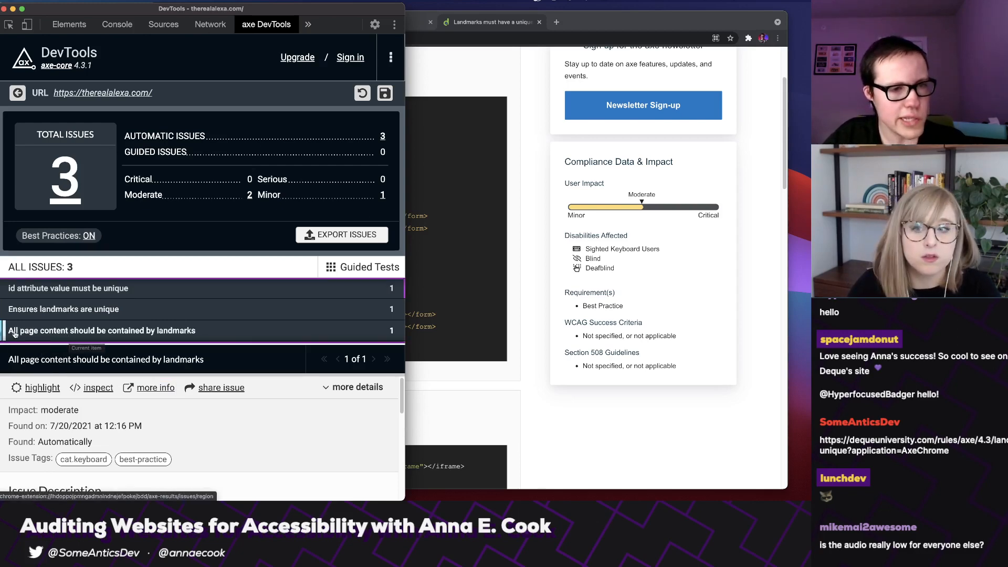
scroll(214, 405, "down", 2)
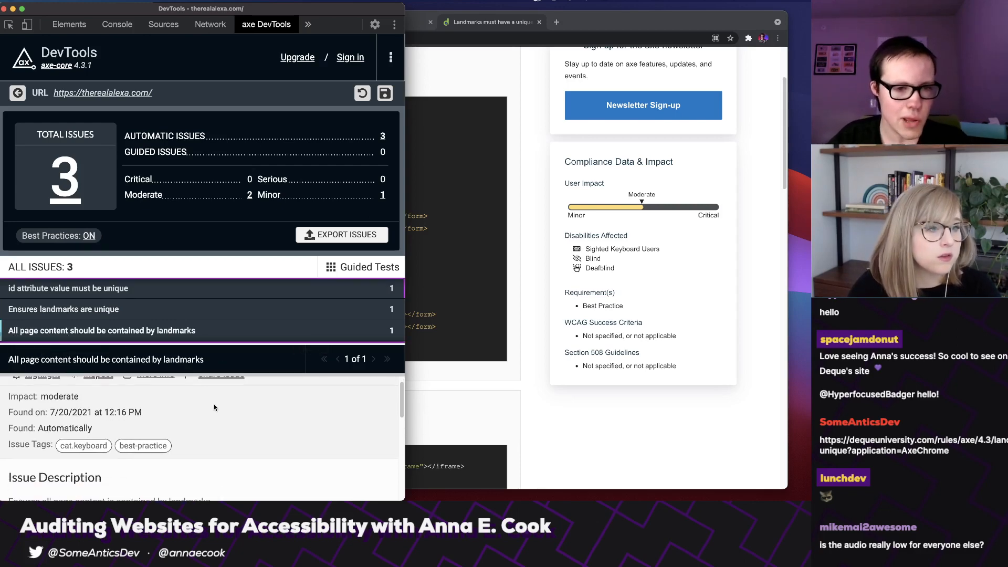
scroll(205, 407, "down", 3)
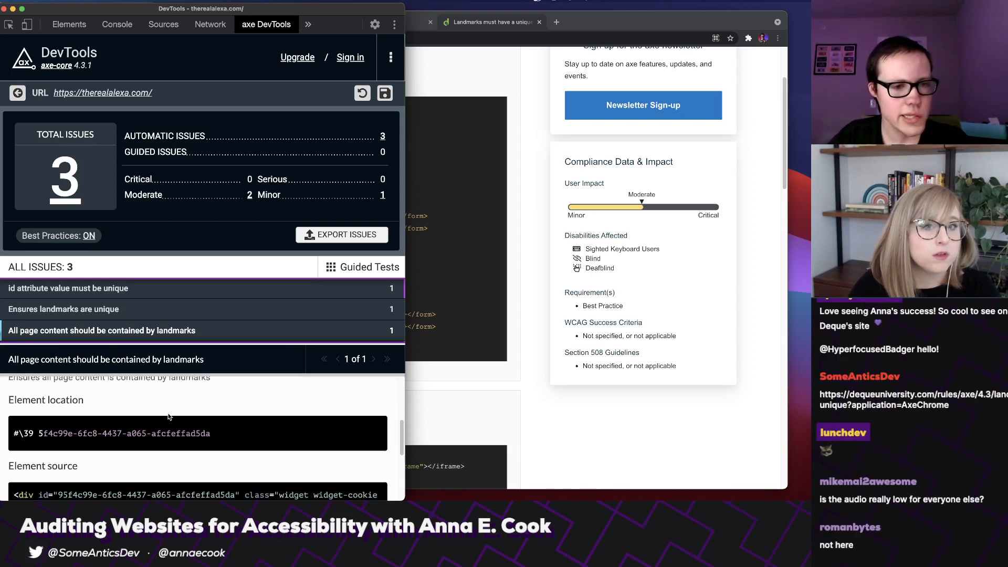
scroll(169, 415, "down", 1)
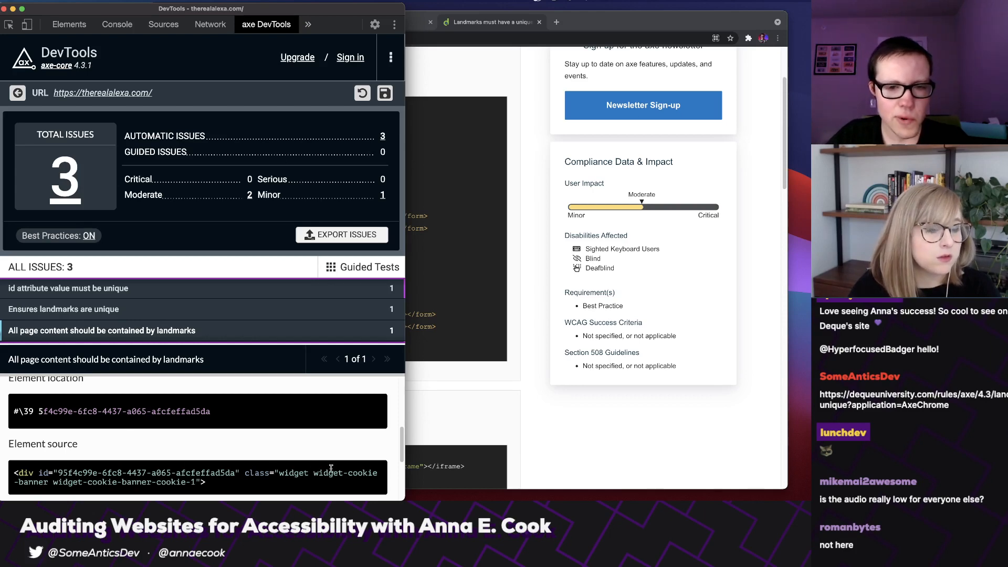
left_click_drag(348, 472, 49, 471)
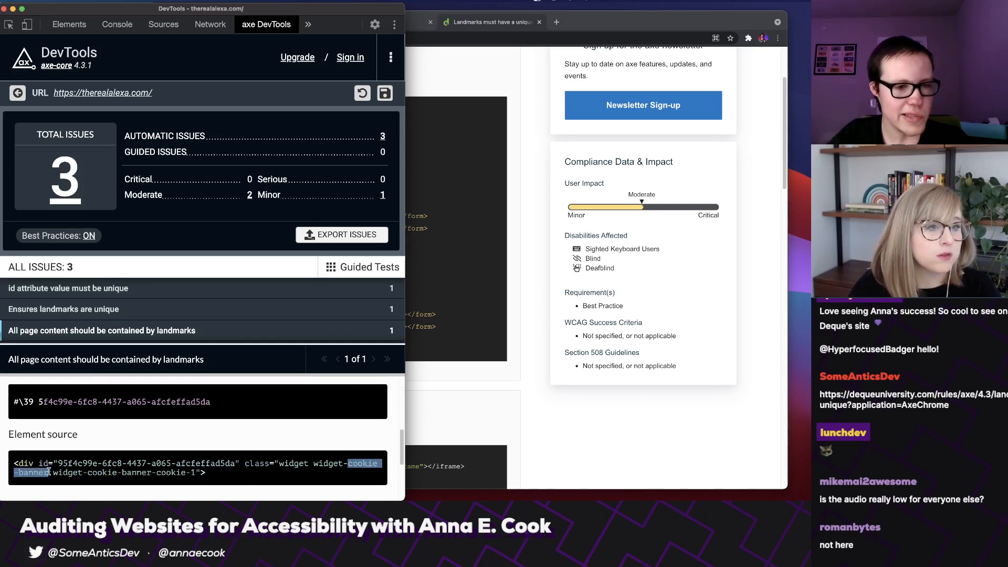
- Examine the cookie banner on the therealalexa.com page, highlighting its heading "This website uses cookies.", and return to the page header
left_click(411, 26)
left_click(402, 25)
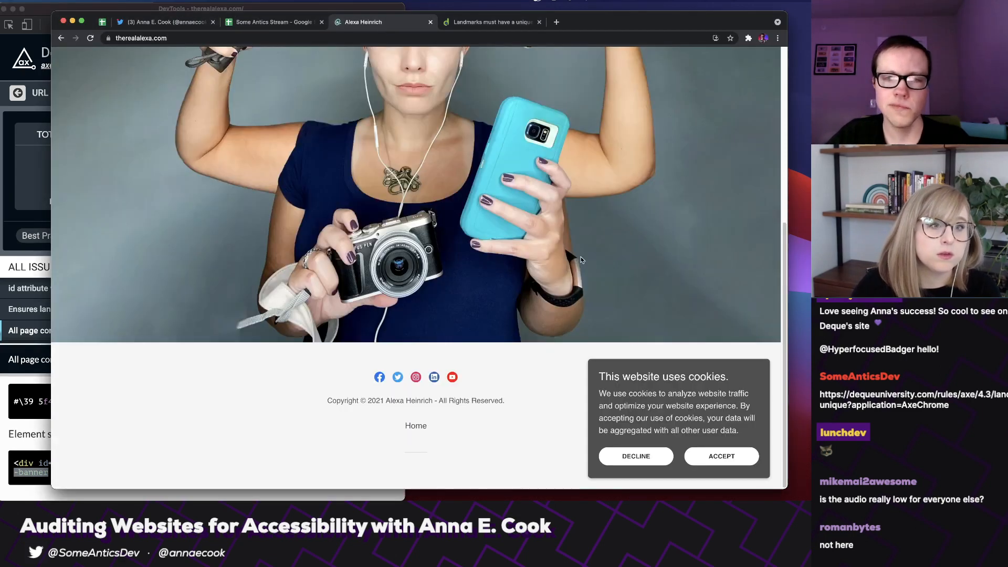
left_click_drag(599, 375, 734, 378)
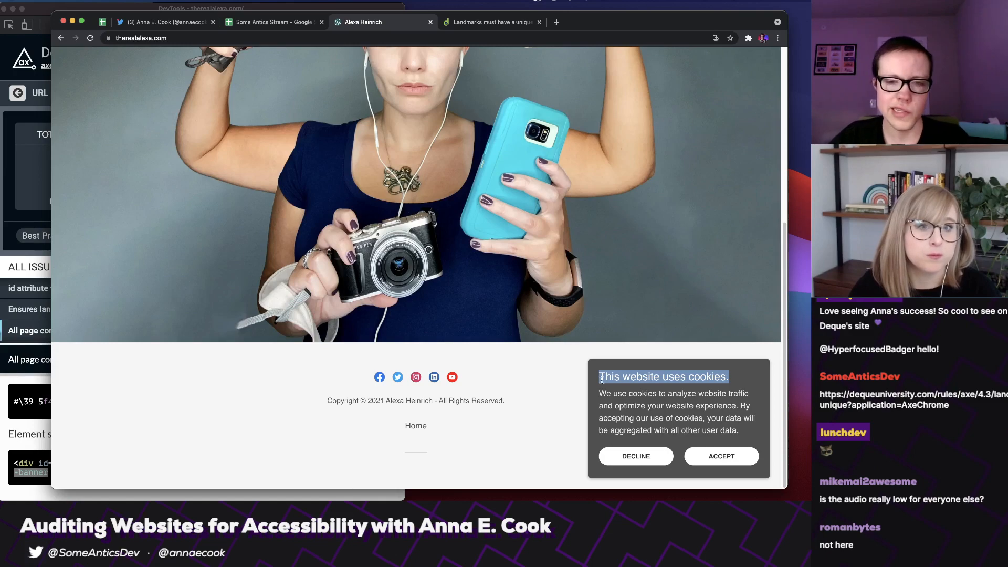
scroll(641, 378, "up", 8)
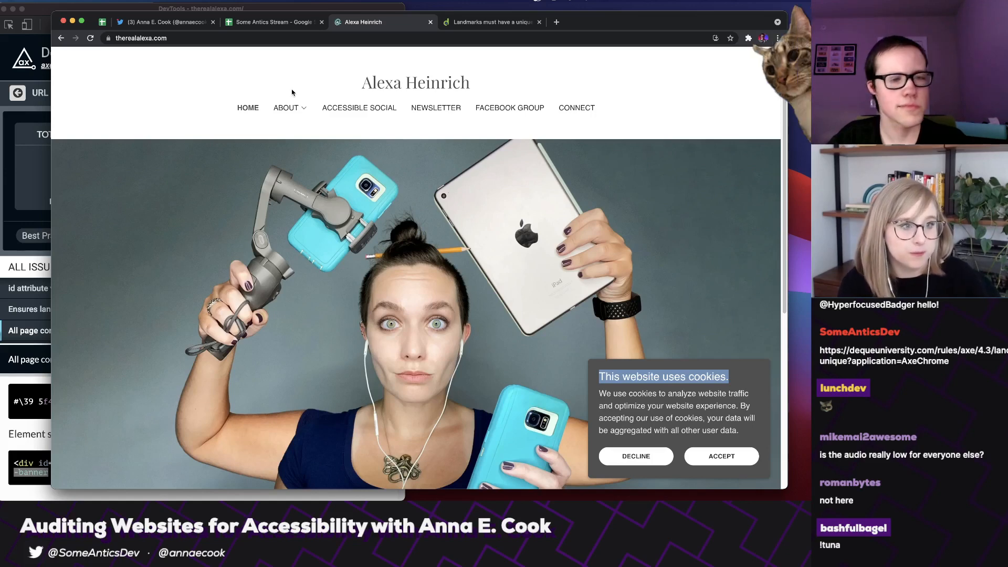
- Compare the Landmarks row of the audit spreadsheet with the impact, tags and description of the content-in-landmarks issue in axe DevTools
left_click(257, 21)
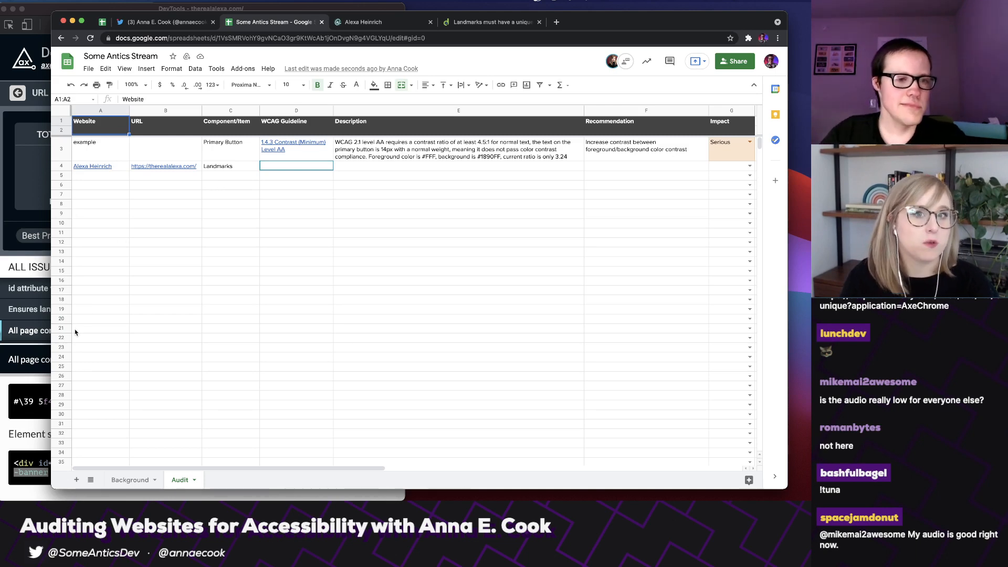
left_click(41, 384)
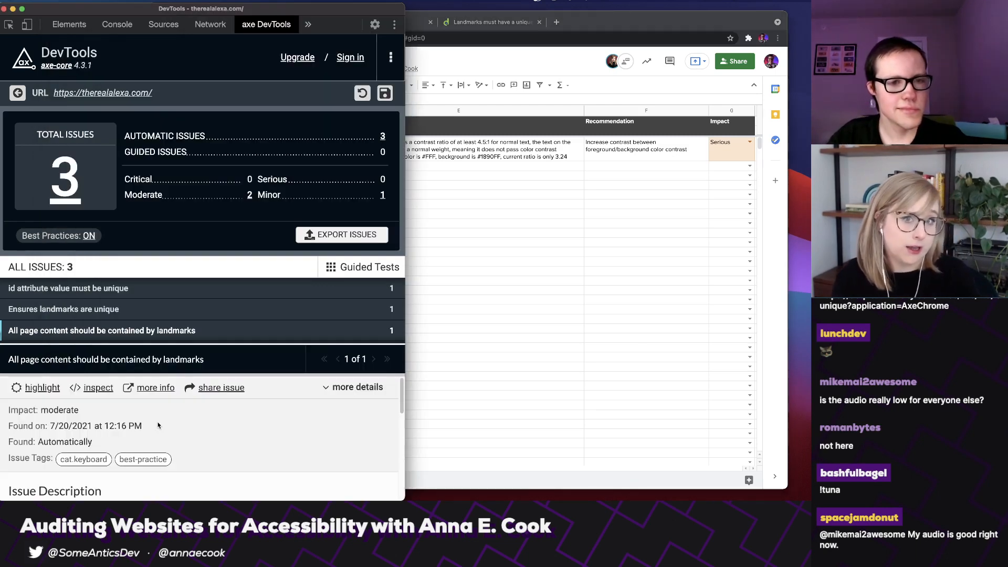
scroll(125, 420, "down", 1)
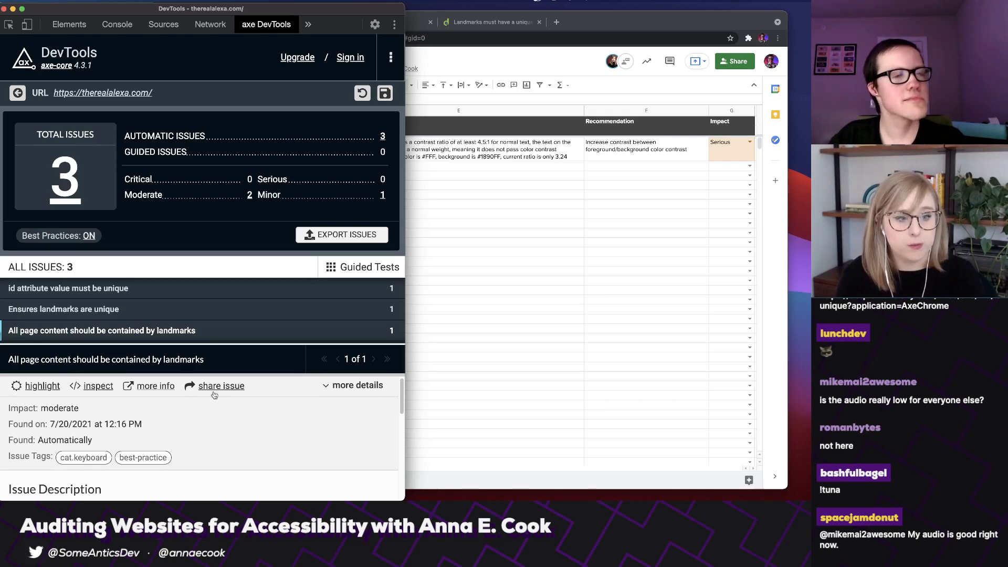
left_click(459, 300)
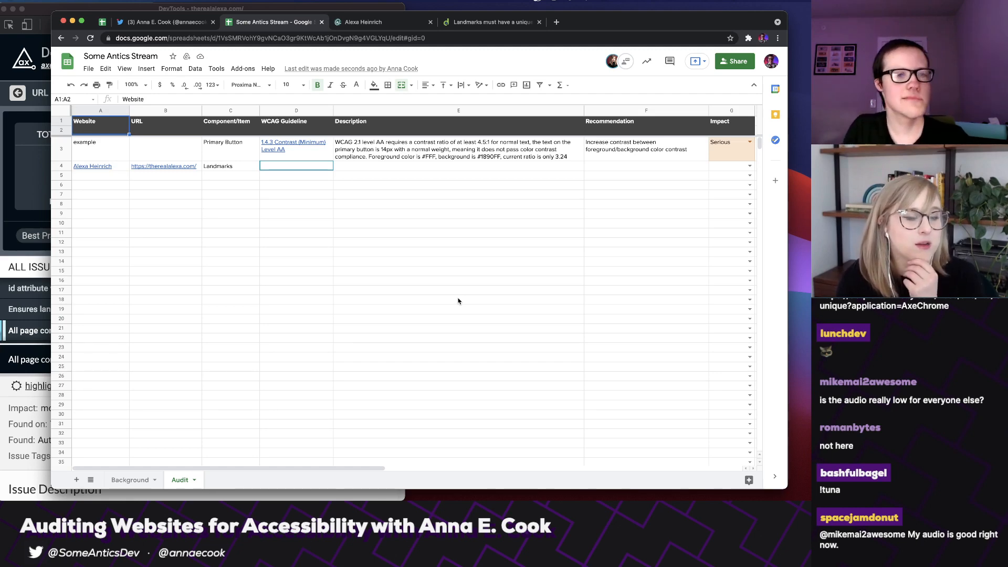
left_click(32, 415)
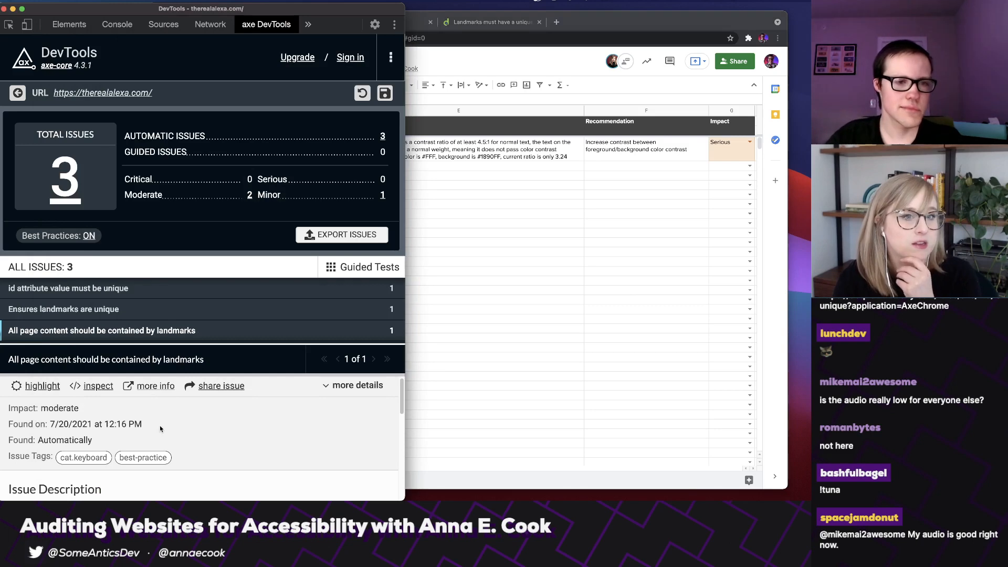
scroll(158, 415, "down", 2)
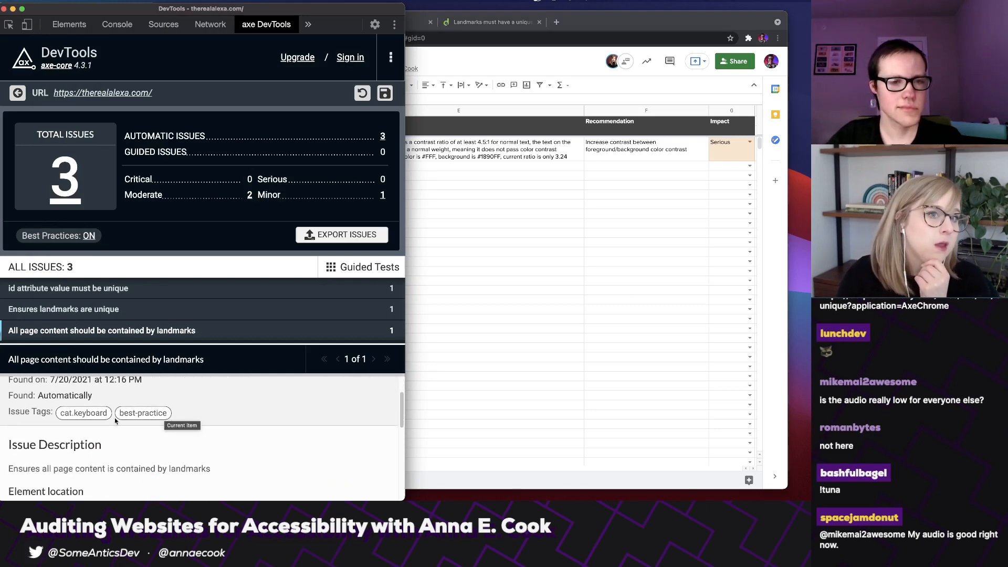
scroll(209, 439, "up", 1)
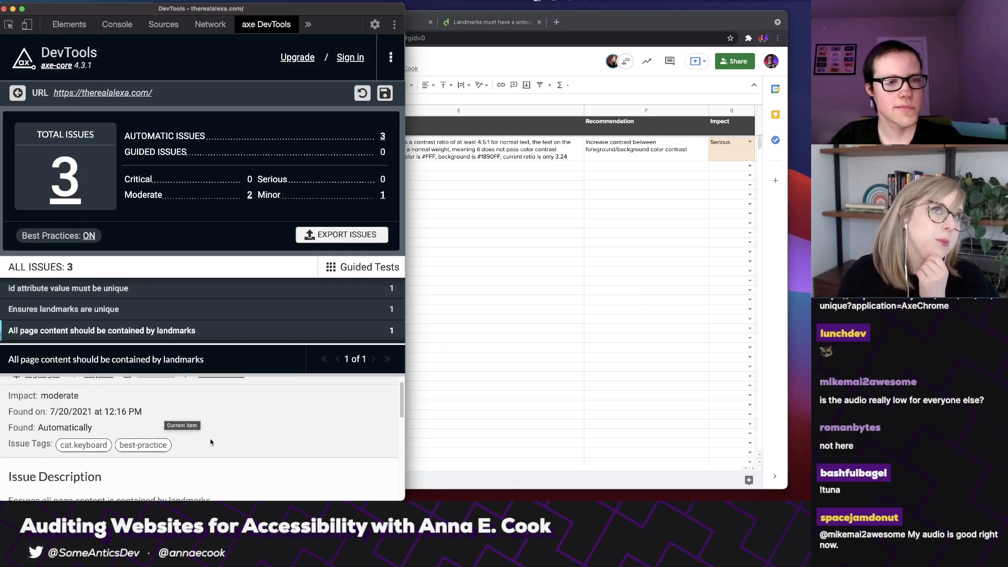
scroll(210, 442, "up", 1)
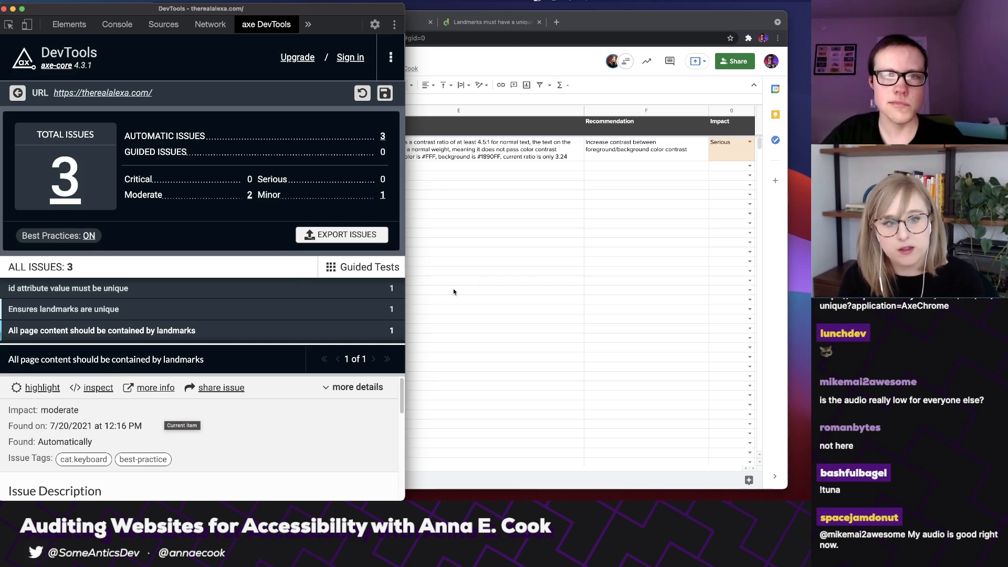
left_click(484, 284)
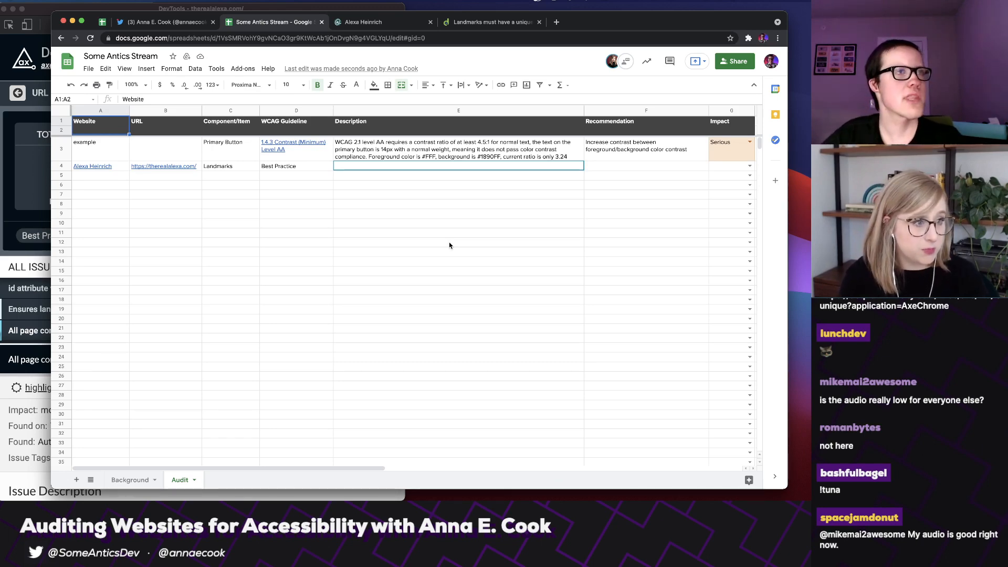
- Search the web for "wcag 2.1" in a new tab and open the W3C Web Content Accessibility Guidelines (WCAG) 2.1
left_click(558, 22)
type("wcag 2.")
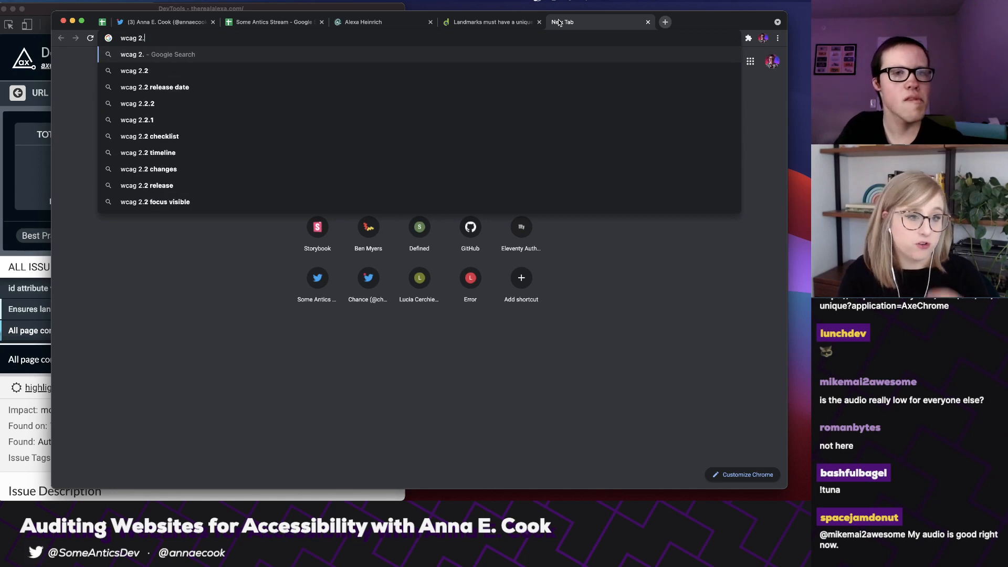
type("1")
key("Return")
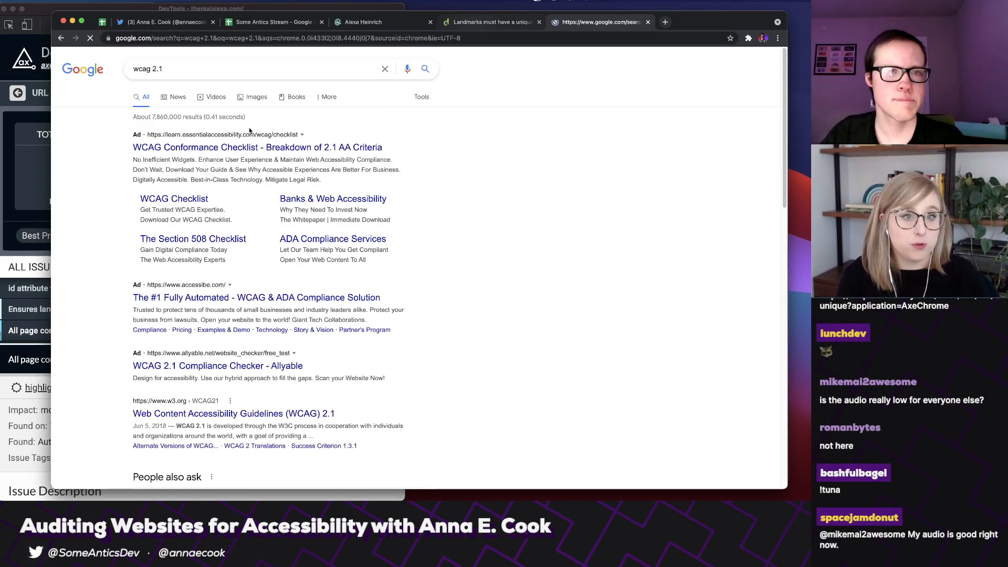
scroll(217, 295, "down", 1)
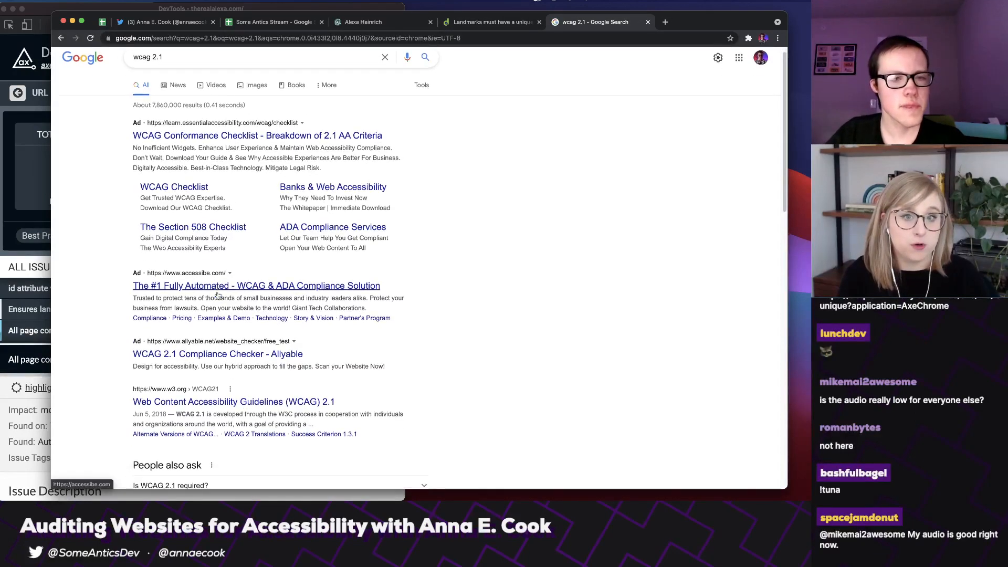
left_click(258, 403)
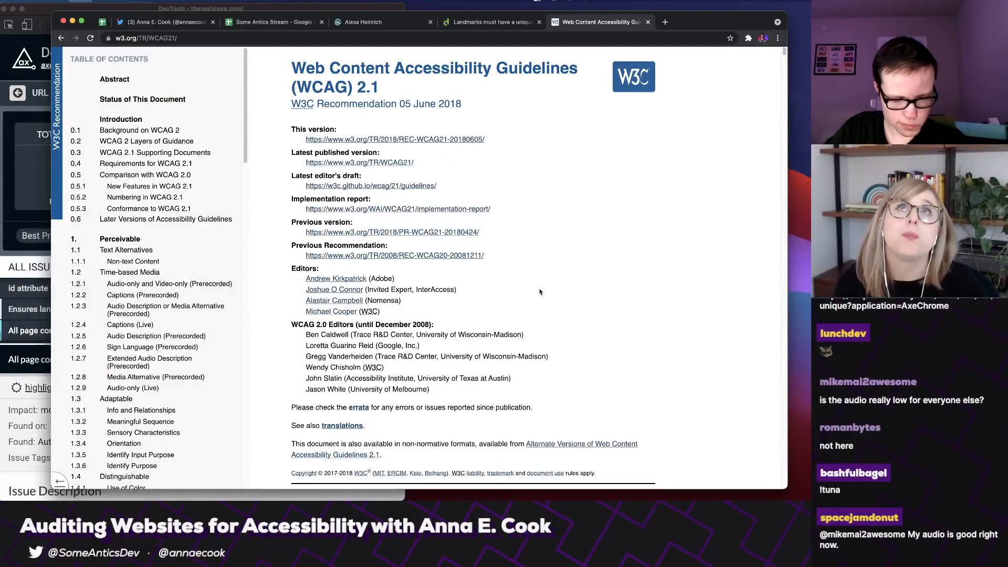
- Find "info and" in the guidelines, go to Success Criterion 1.3.1 Info and Relationships and read its requirement text
key("ctrl+f")
type("info and")
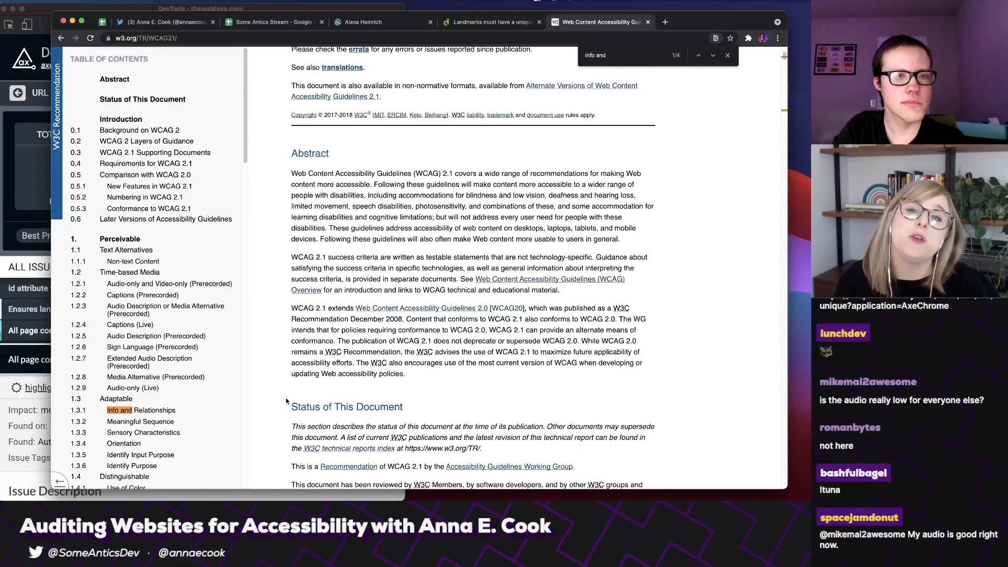
left_click(158, 415)
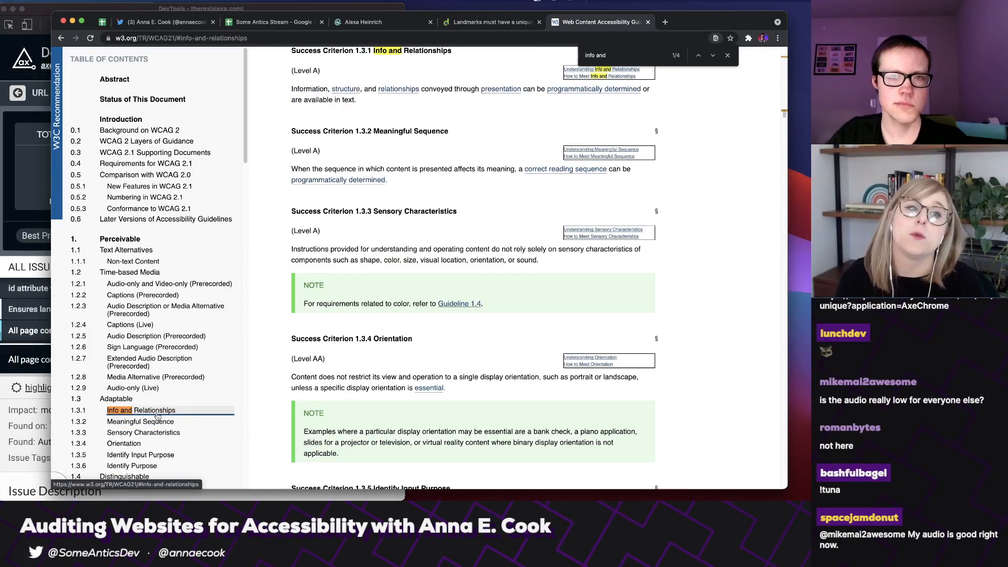
scroll(414, 252, "up", 2)
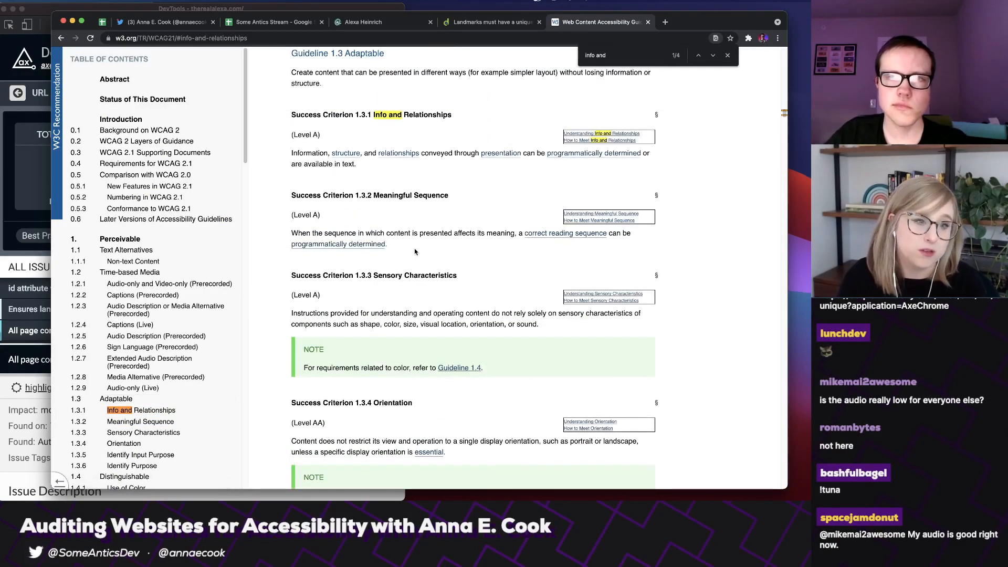
left_click_drag(290, 114, 373, 165)
left_click(416, 165)
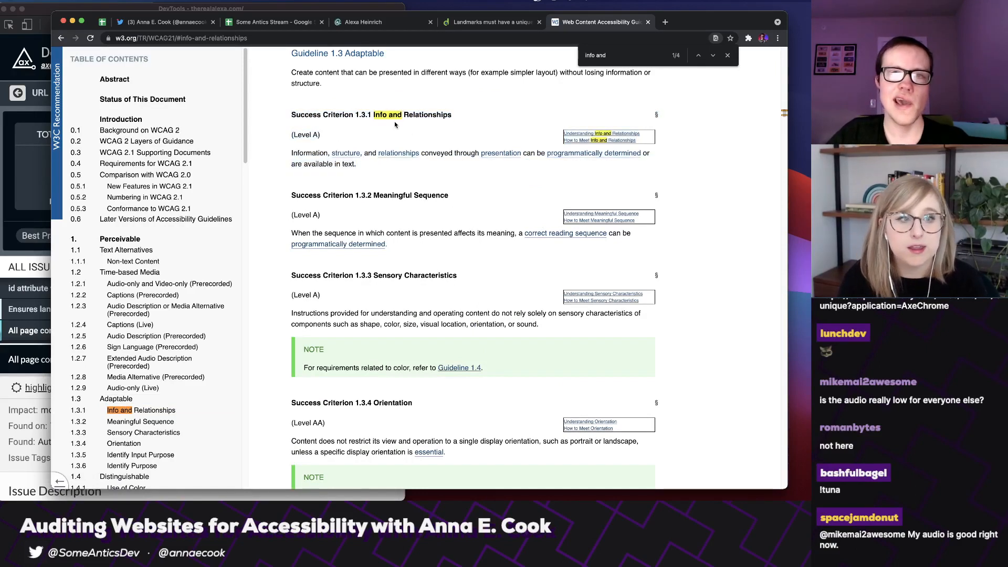
- Copy the web address of WCAG 2.1 Success Criterion 1.3.1 Info and Relationships and share it in the stream chat
scroll(656, 114, "down", 2)
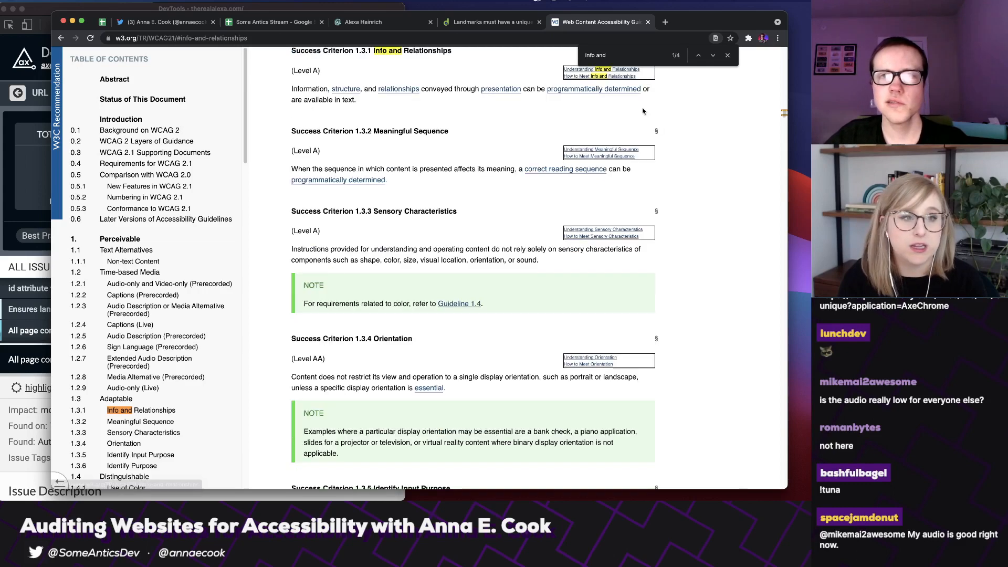
left_click(430, 39)
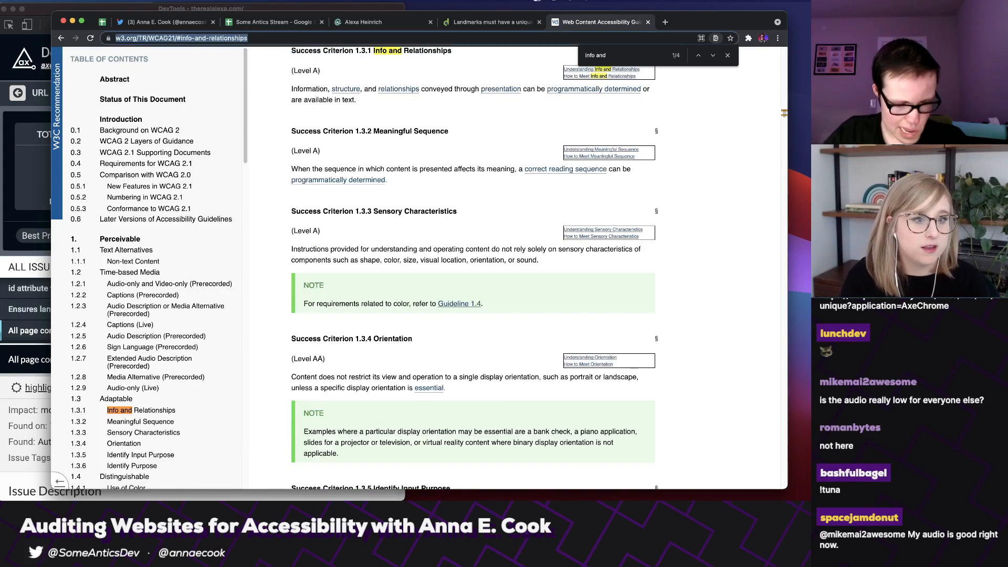
key("super+Tab")
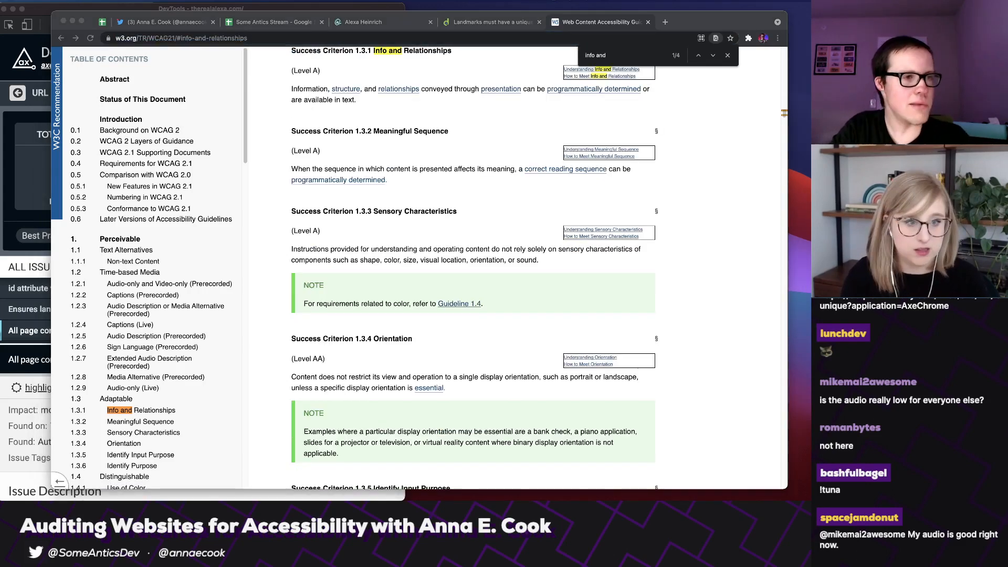
scroll(372, 156, "up", 1)
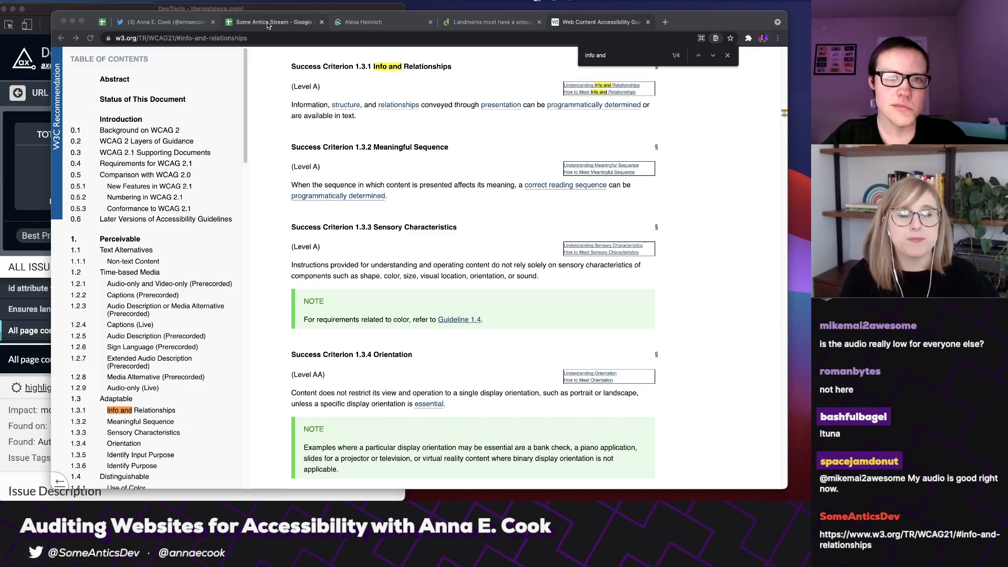
- Return to the Some Antics Stream spreadsheet and review the Landmarks row's guideline, description, recommendation and impact columns
left_click(308, 25)
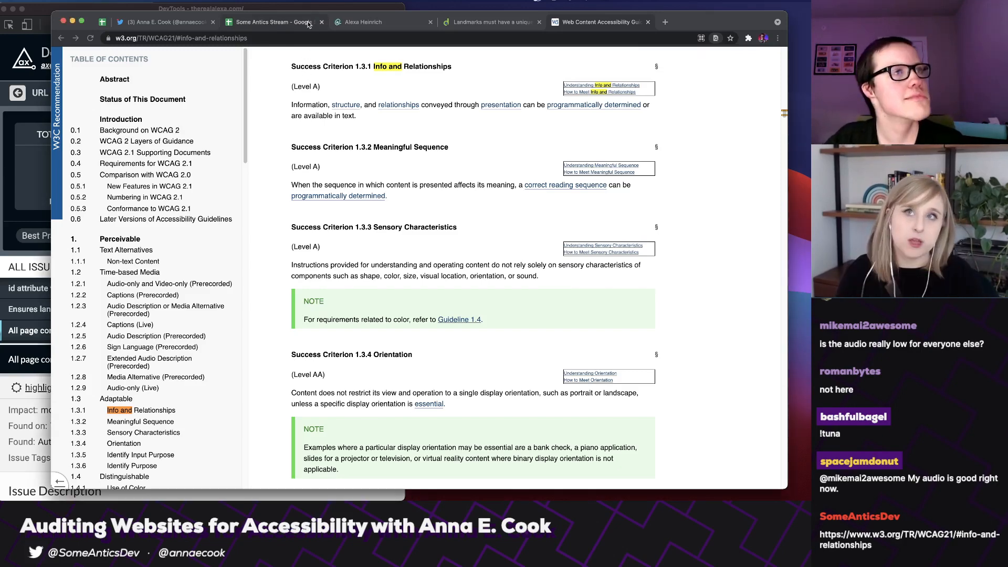
left_click(308, 23)
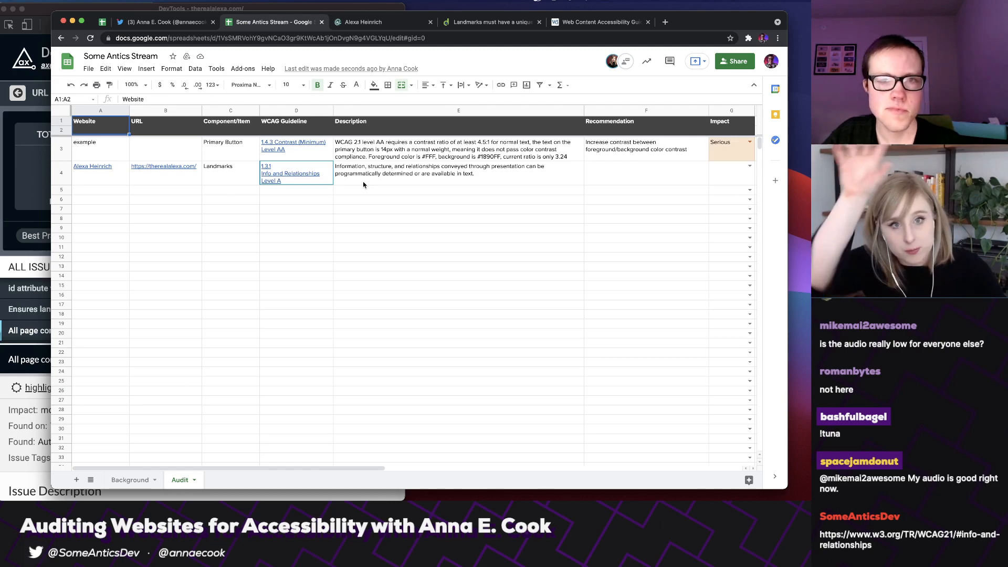
mouse_move(284, 176)
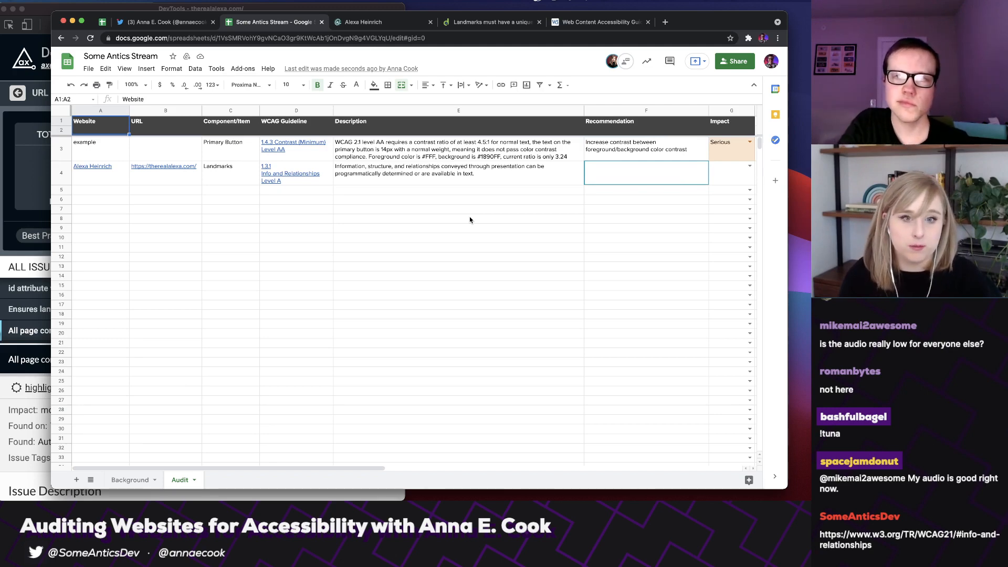
scroll(469, 219, "right", 3)
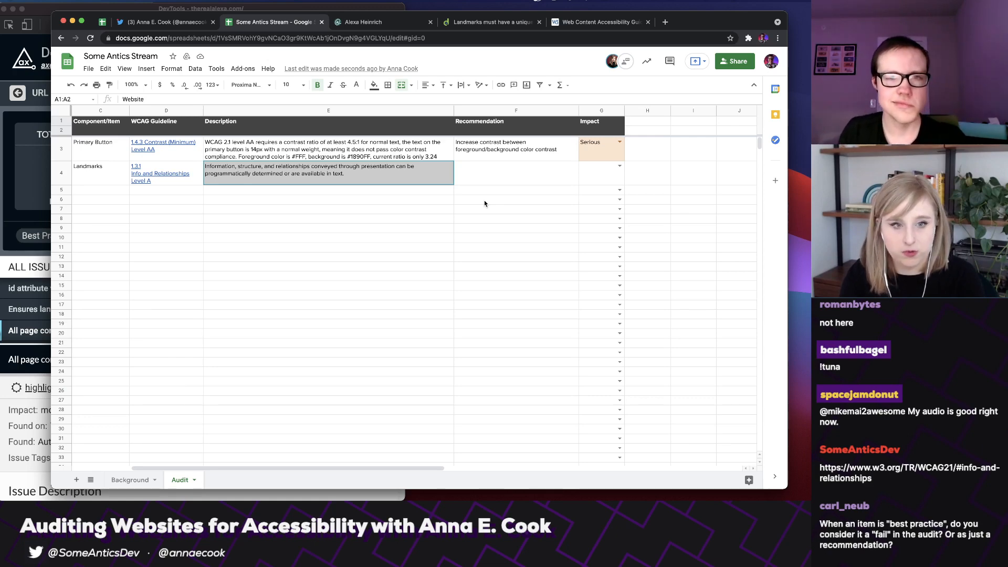
- In axe DevTools, open the "Ensures landmarks are unique" issue and copy its issue description sentence
left_click(36, 411)
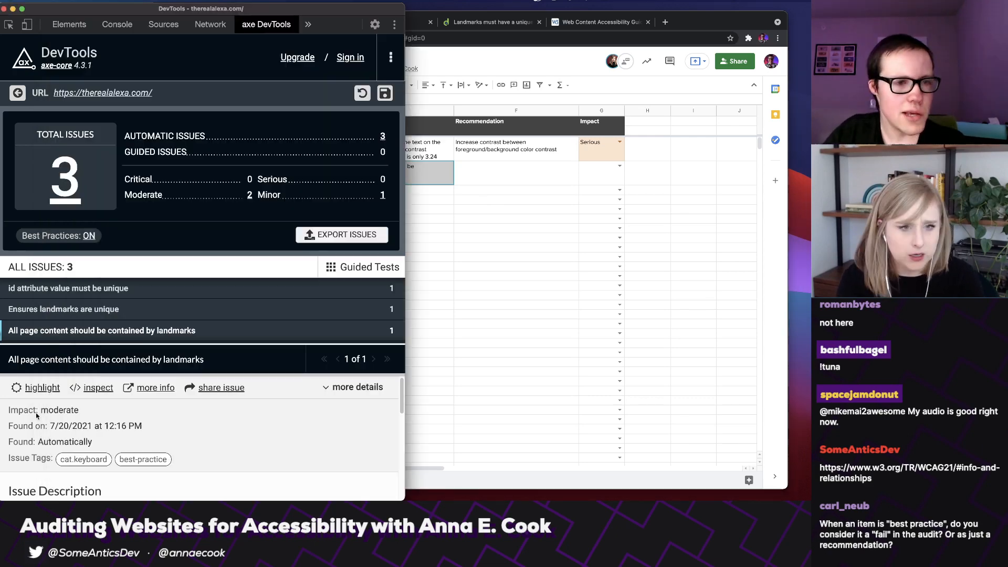
left_click(103, 311)
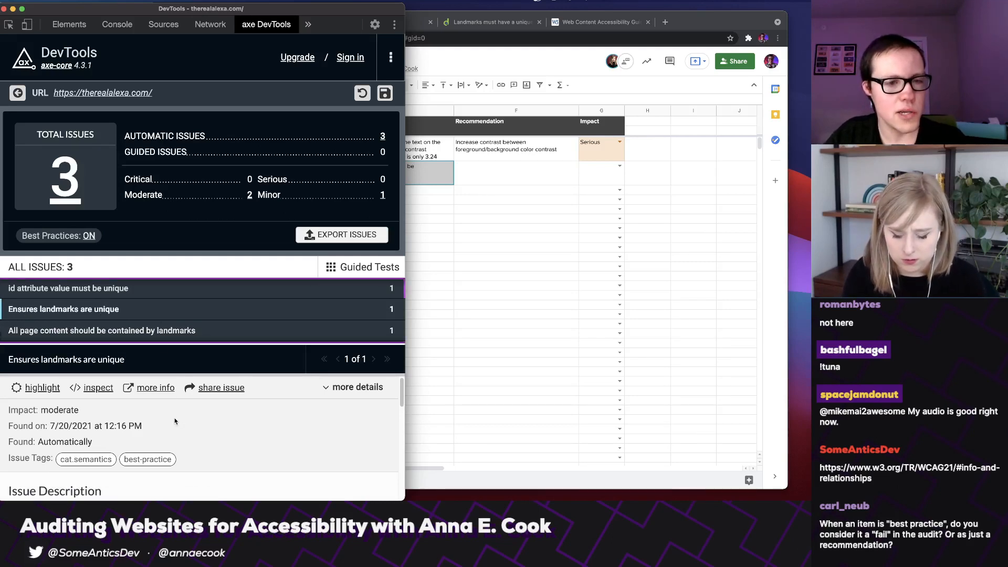
scroll(179, 421, "down", 1)
scroll(186, 422, "down", 3)
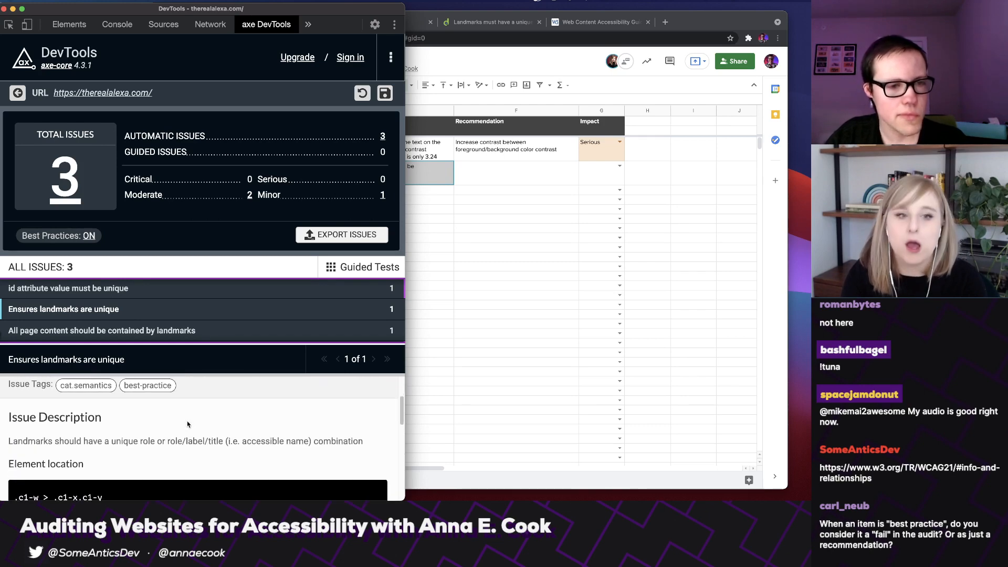
left_click_drag(13, 440, 81, 440)
left_click(128, 437)
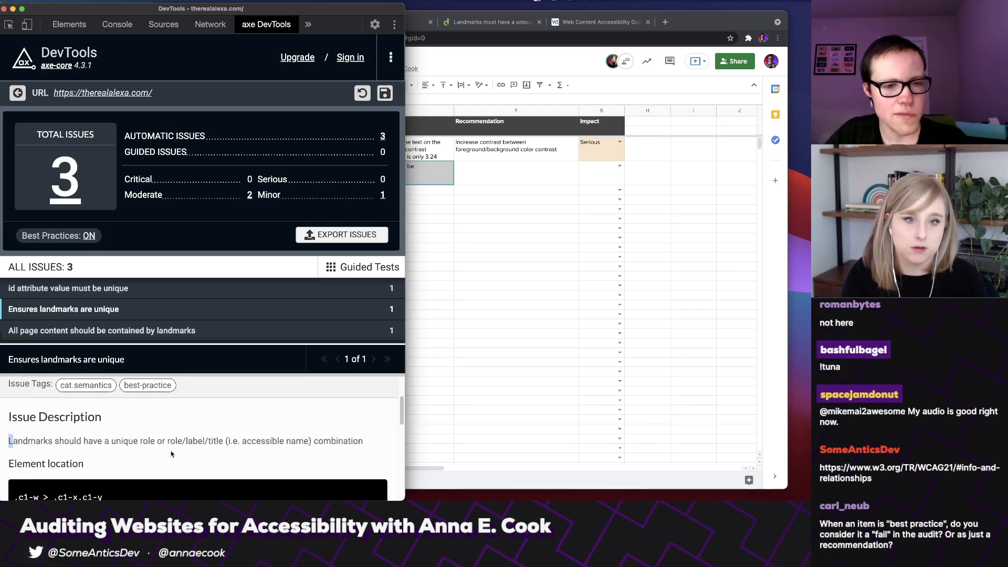
left_click_drag(8, 444, 362, 444)
key("super+c")
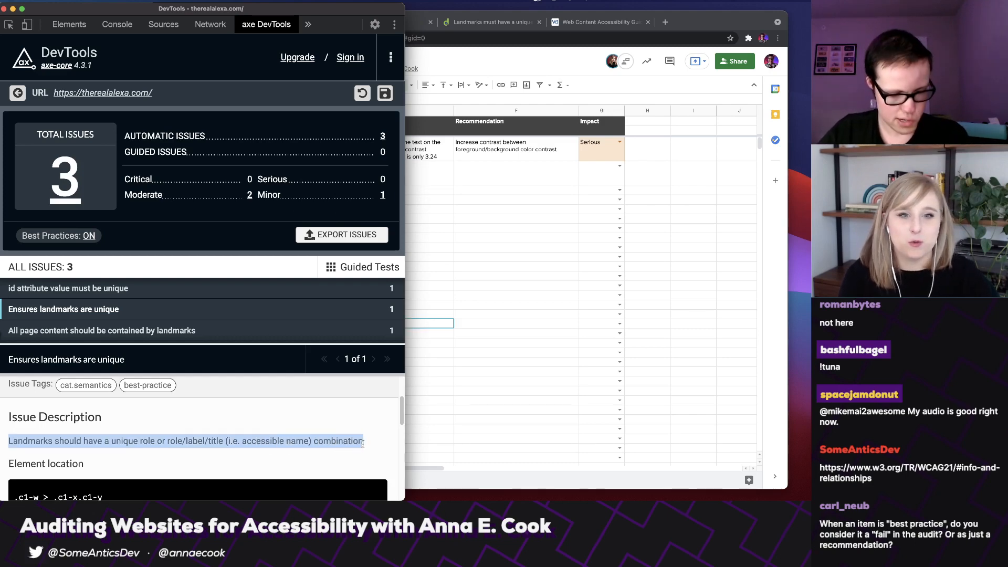
- Paste the copied landmark issue text, values only, into the Description cell of the Landmarks row in the audit spreadsheet
left_click(494, 242)
left_click(324, 177)
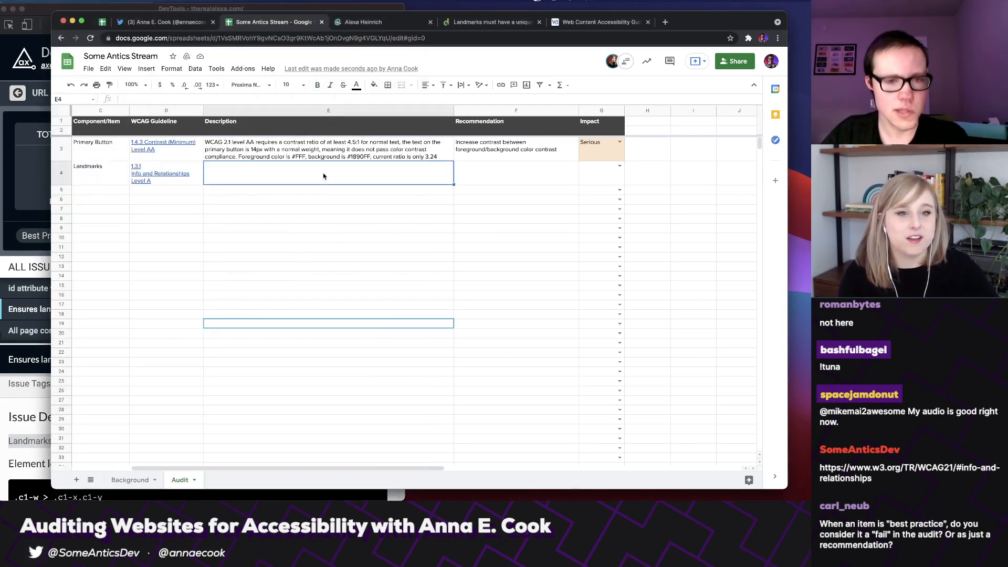
key("super+v")
left_click(465, 194)
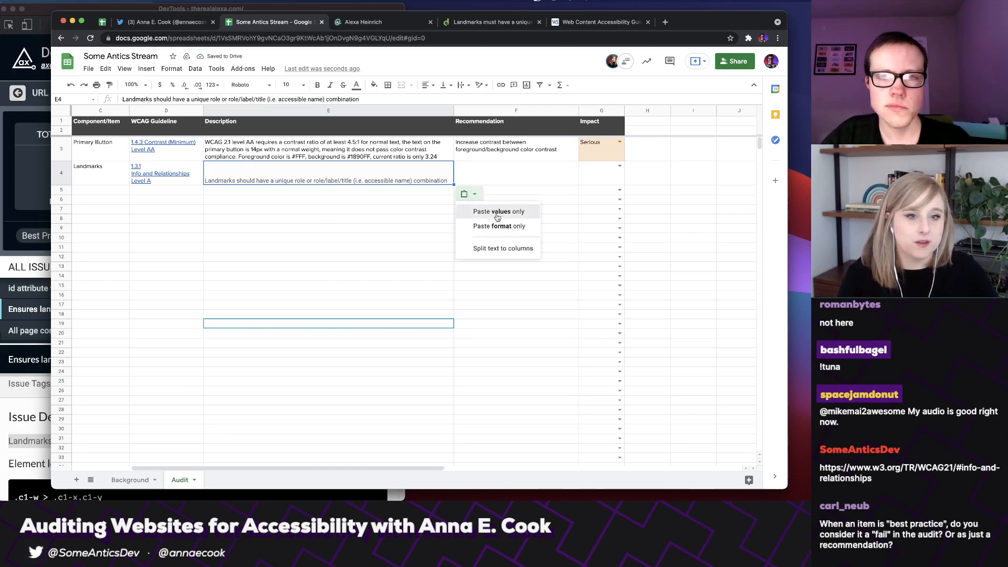
left_click(481, 211)
left_click(417, 210)
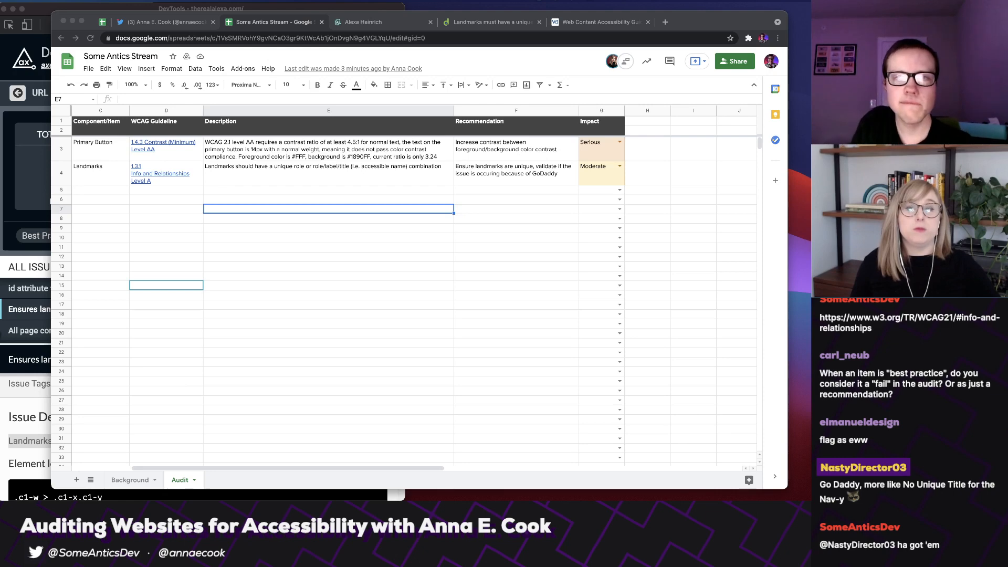
- Switch to the therealalexa.com site and open its meet-alexa page from the About section
scroll(339, 387, "left", 3)
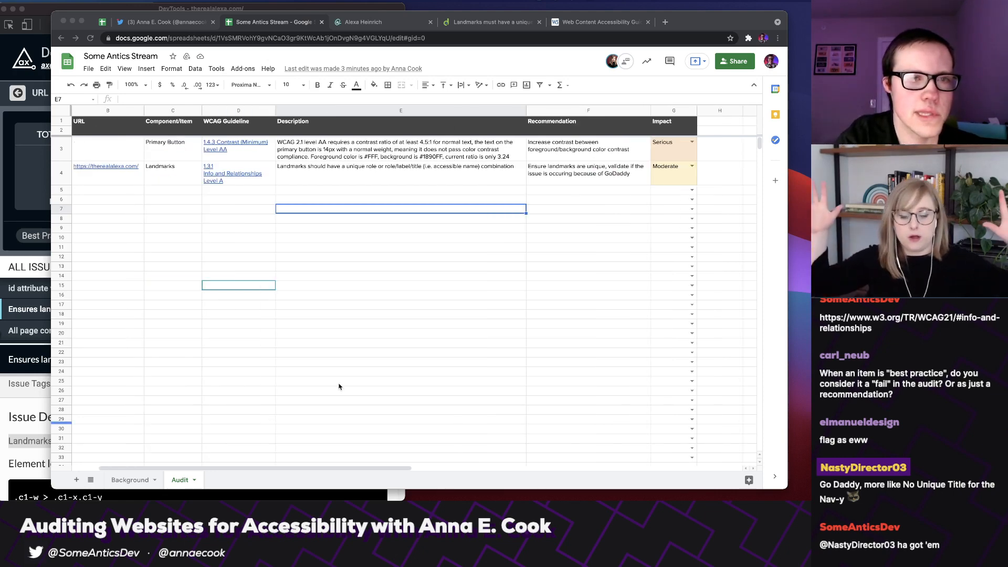
scroll(338, 387, "left", 2)
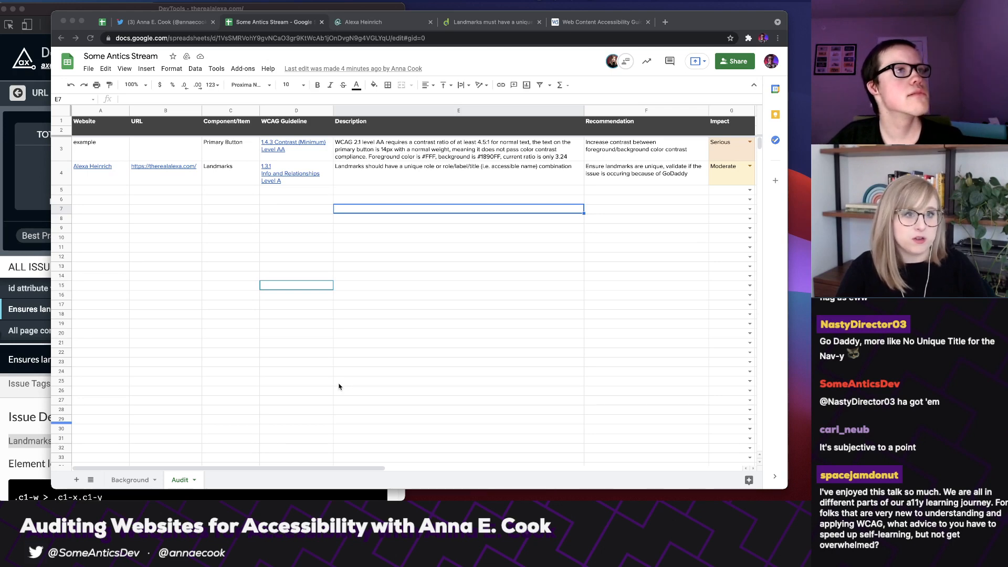
left_click(364, 24)
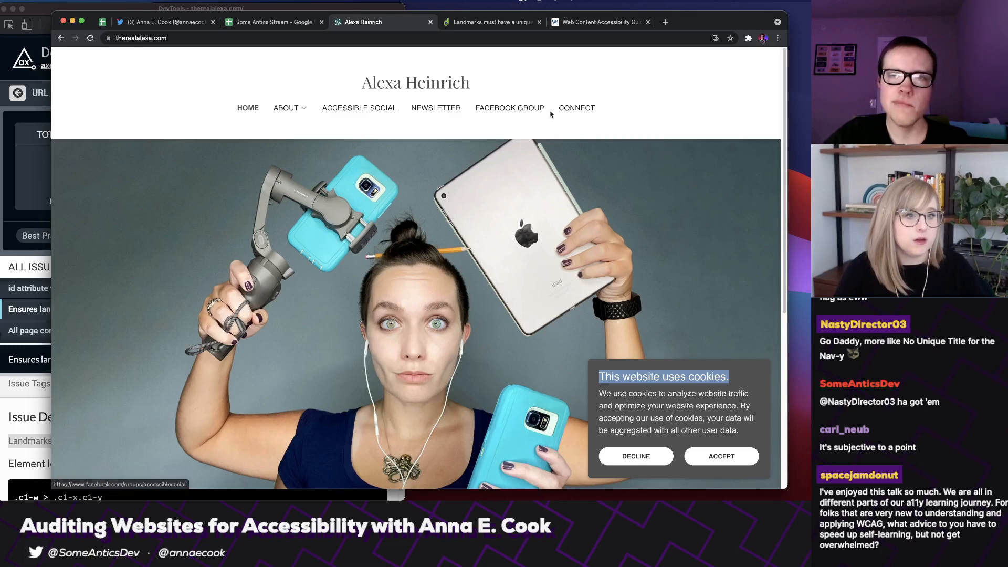
left_click(295, 110)
left_click(297, 129)
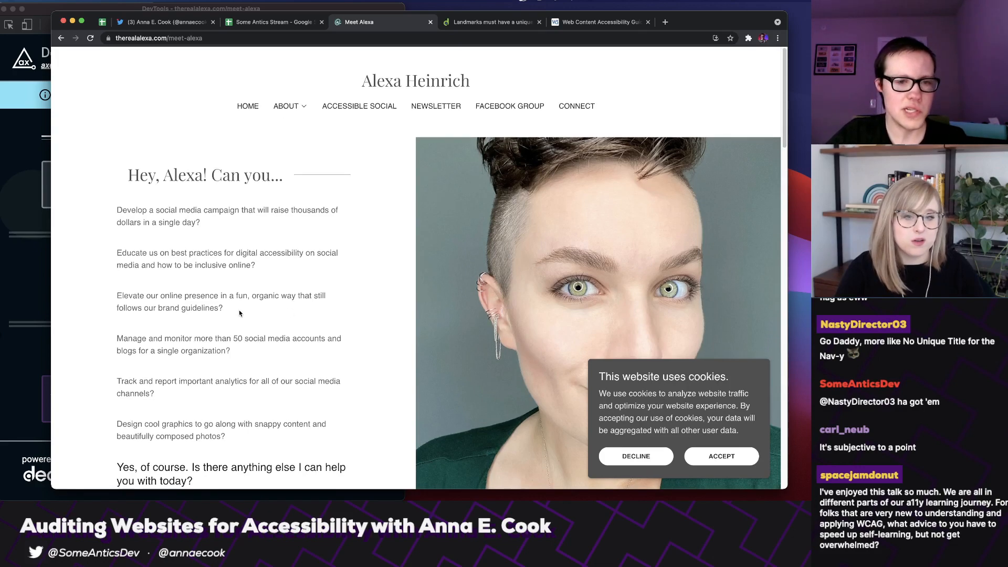
- Examine the meet-alexa page's images, award sections, question headings and inline links for accessibility problems
scroll(237, 326, "down", 5)
scroll(239, 336, "down", 1)
scroll(266, 343, "down", 3)
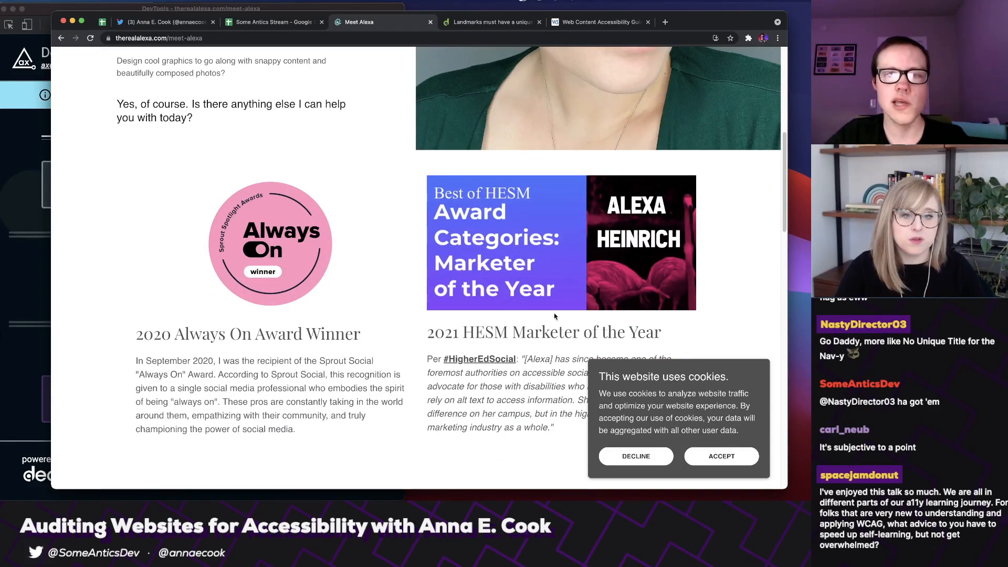
scroll(325, 283, "down", 3)
scroll(327, 288, "down", 5)
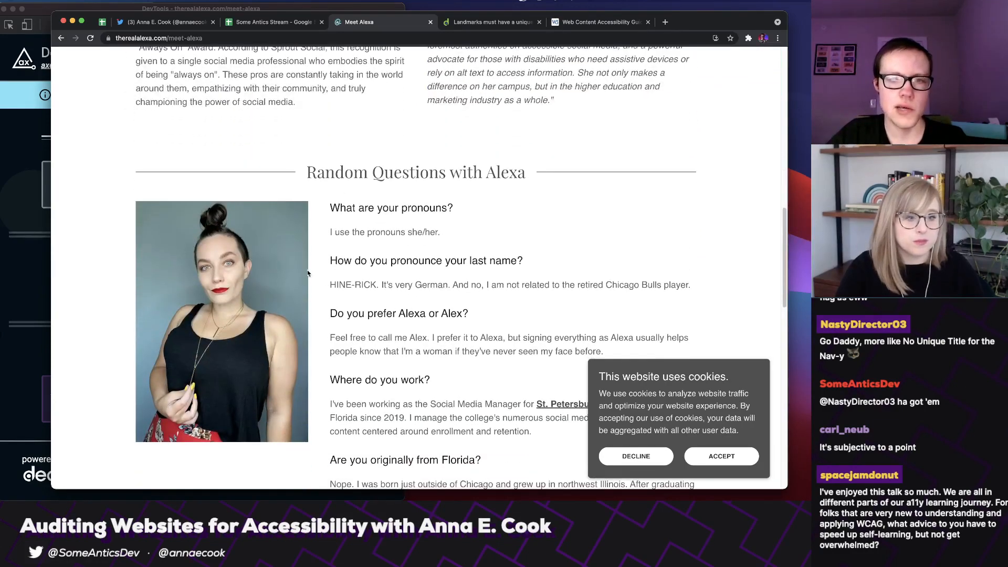
scroll(308, 278, "down", 3)
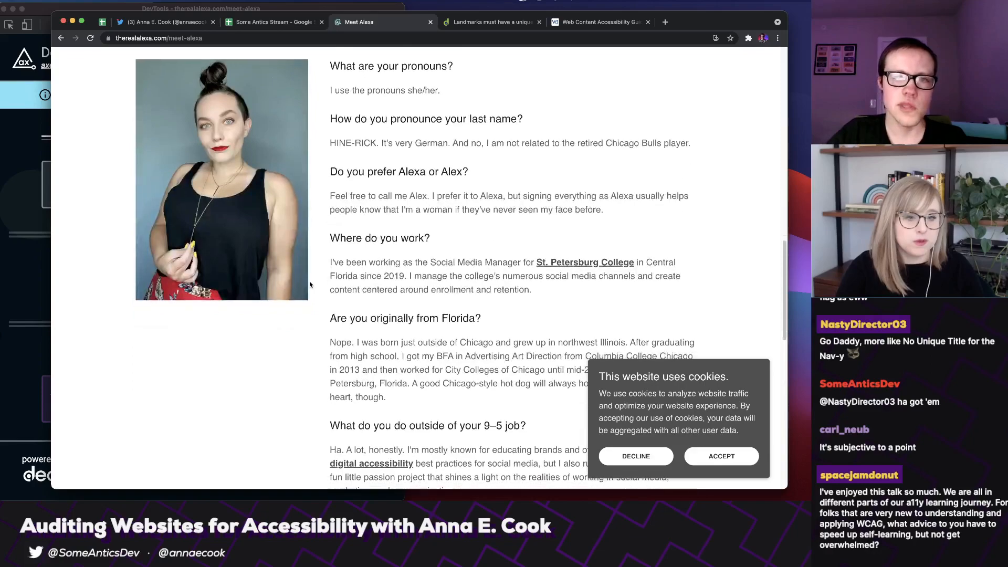
scroll(310, 284, "down", 6)
scroll(311, 291, "down", 5)
scroll(429, 294, "up", 6)
scroll(429, 294, "up", 15)
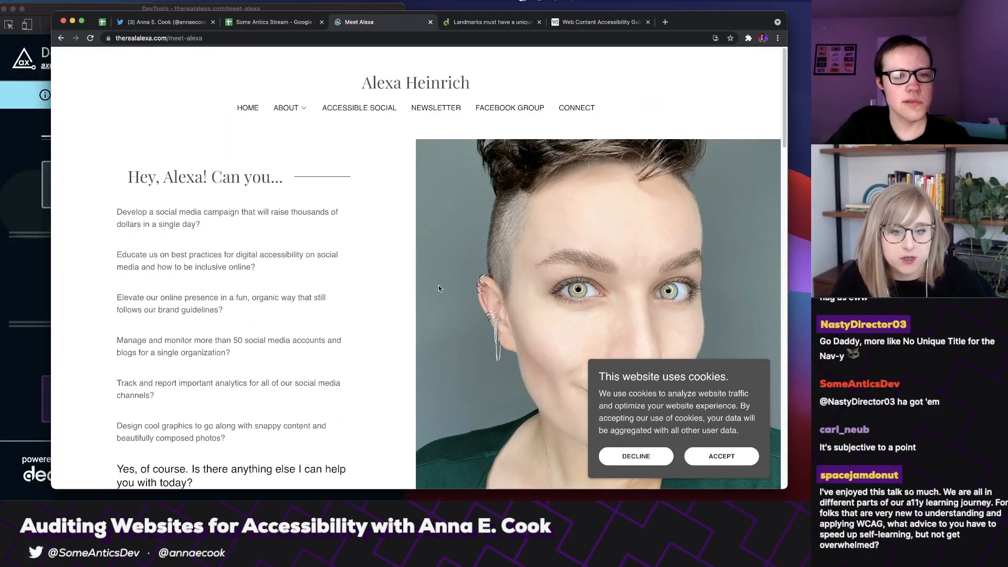
scroll(439, 285, "down", 8)
scroll(479, 344, "down", 10)
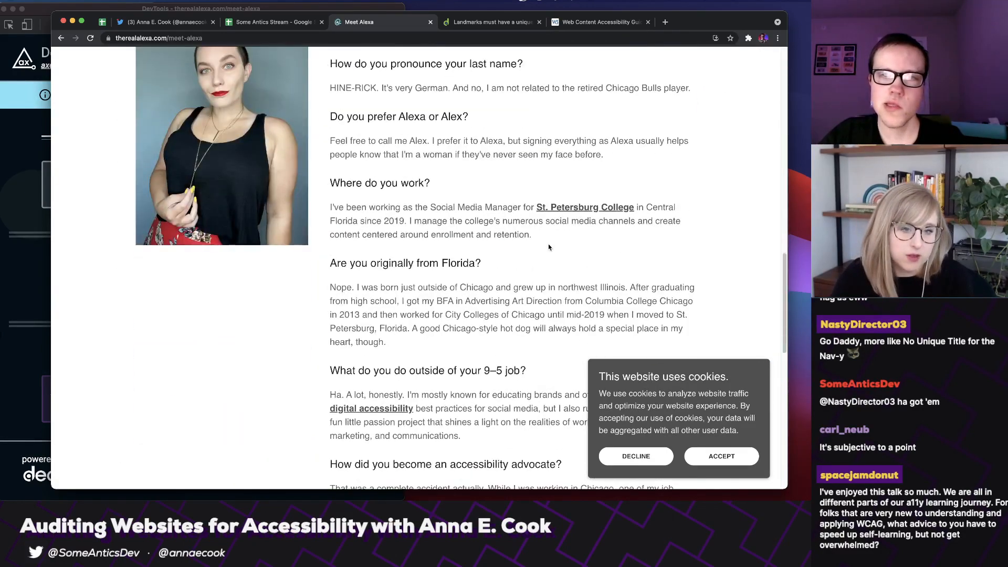
scroll(548, 243, "down", 2)
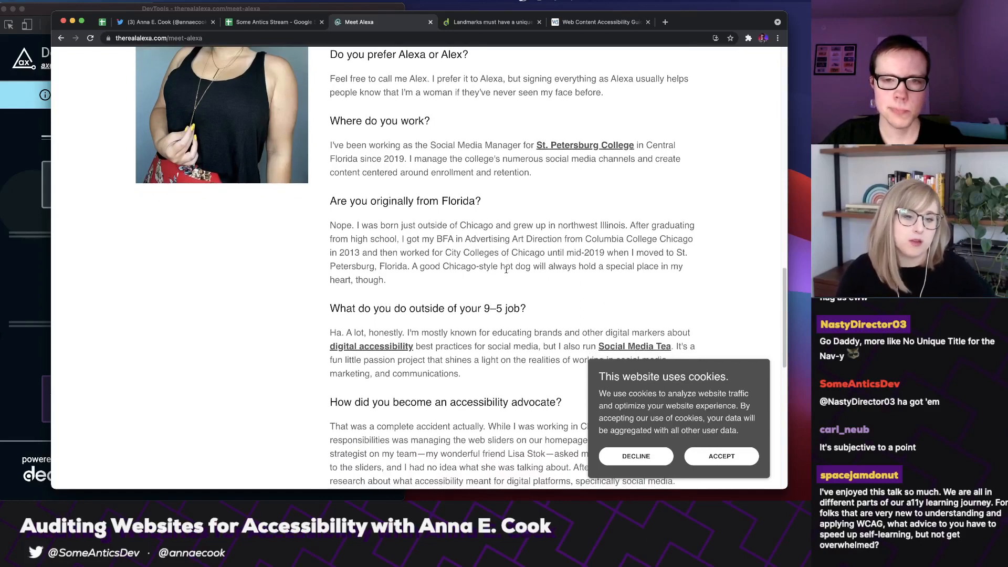
scroll(505, 272, "down", 1)
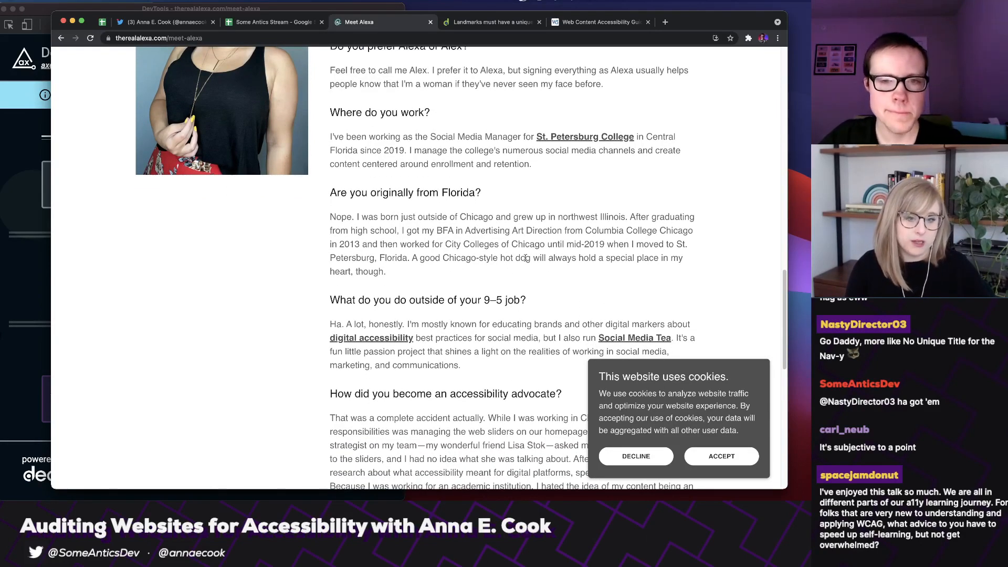
scroll(525, 257, "down", 4)
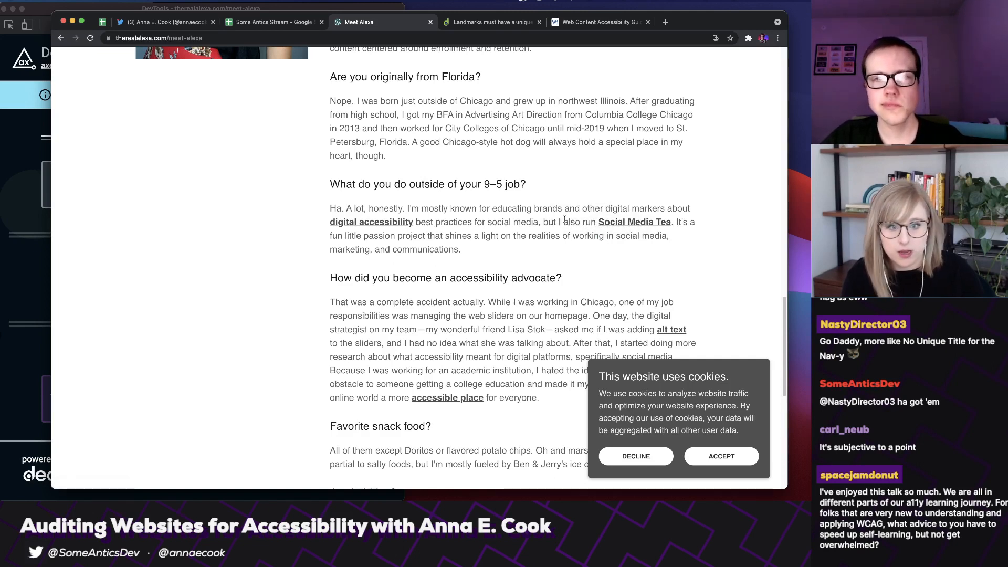
- Check the keyboard focus indicator on the inline links around the "How did you become an accessibility advocate?" answer
key("Tab")
key("Tab")
key("Tab")
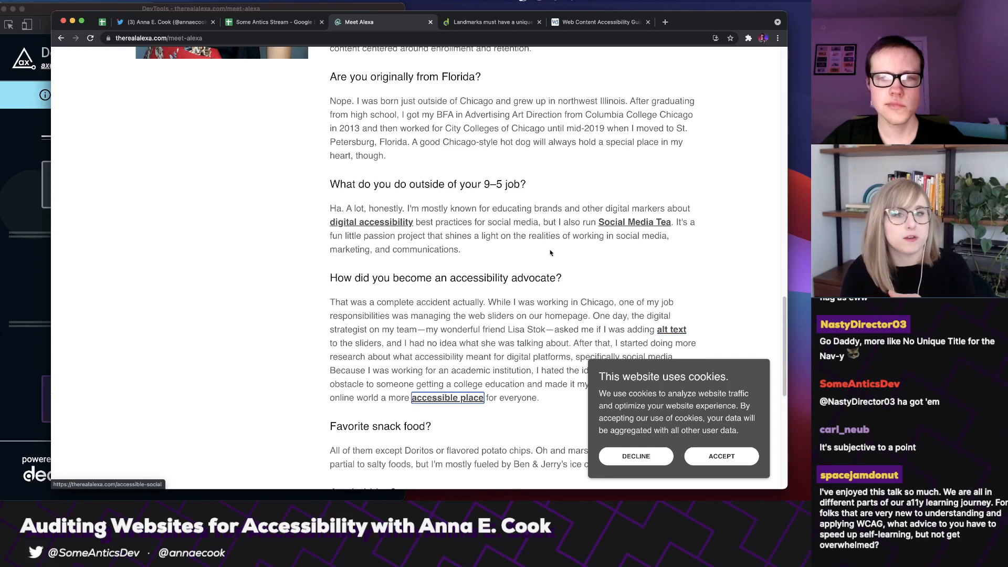
left_click(502, 306)
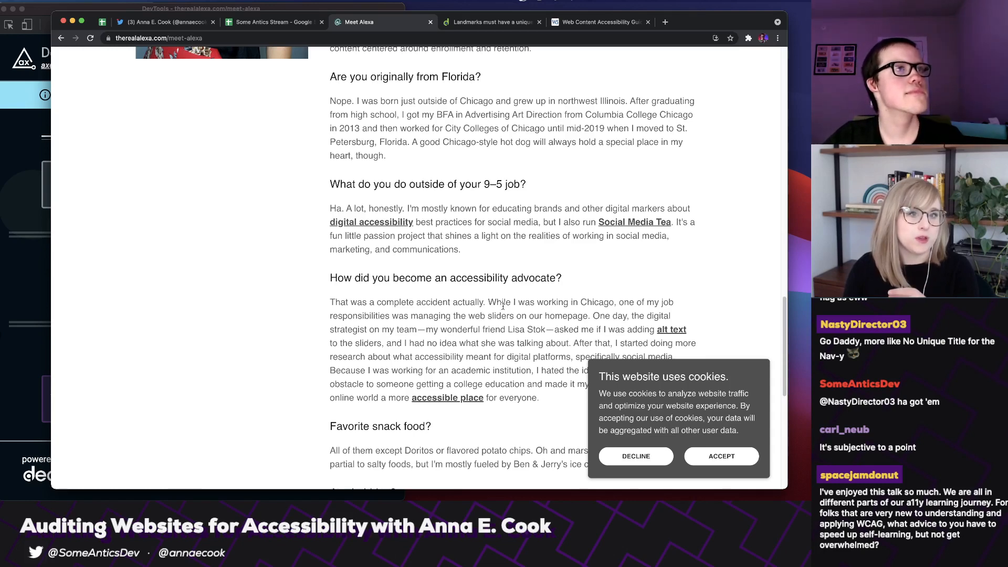
- Check where the header's Newsletter link leads, return to the meet-alexa page and inspect the link's markup in DevTools
scroll(504, 305, "up", 20)
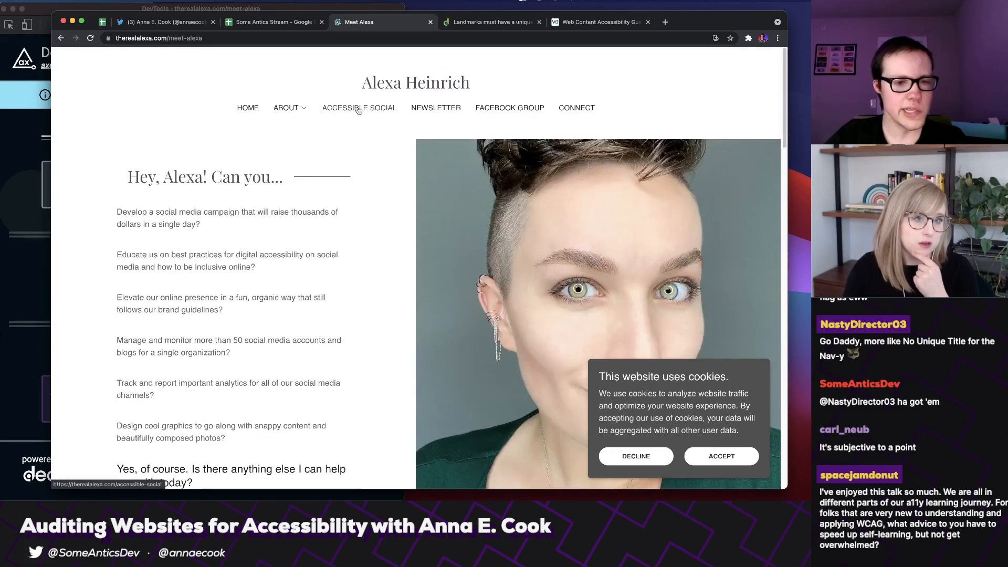
left_click(439, 109)
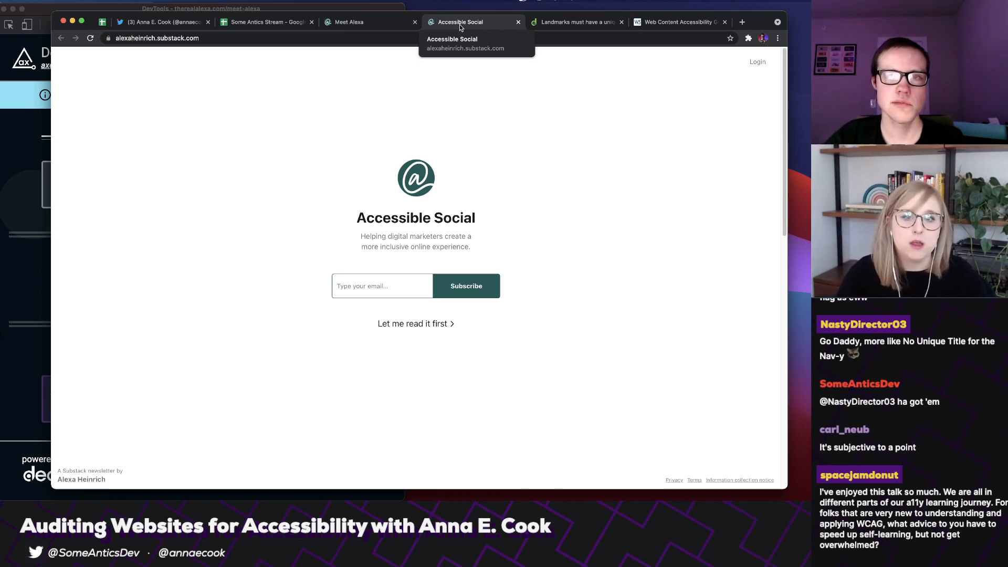
key("super+w")
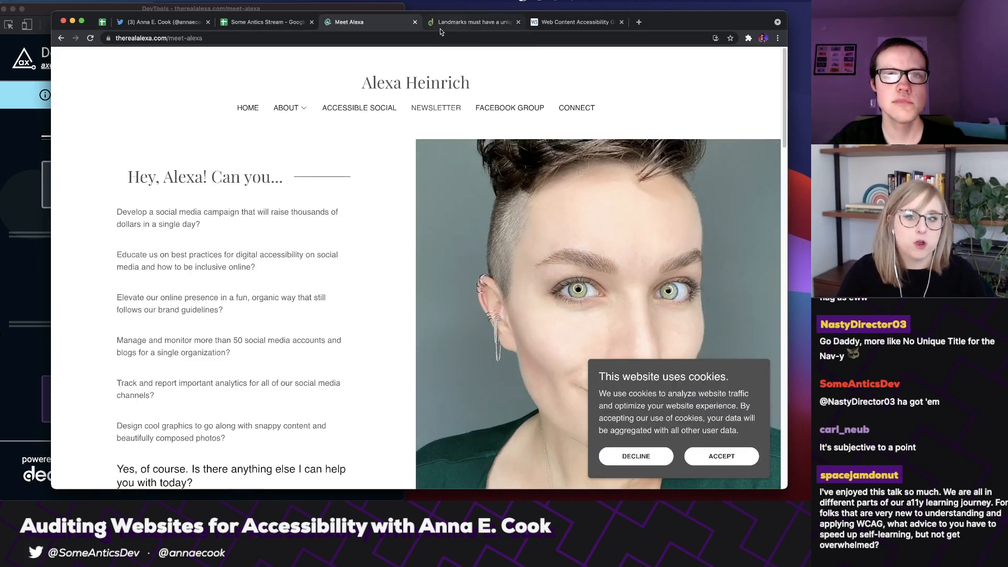
right_click(438, 108)
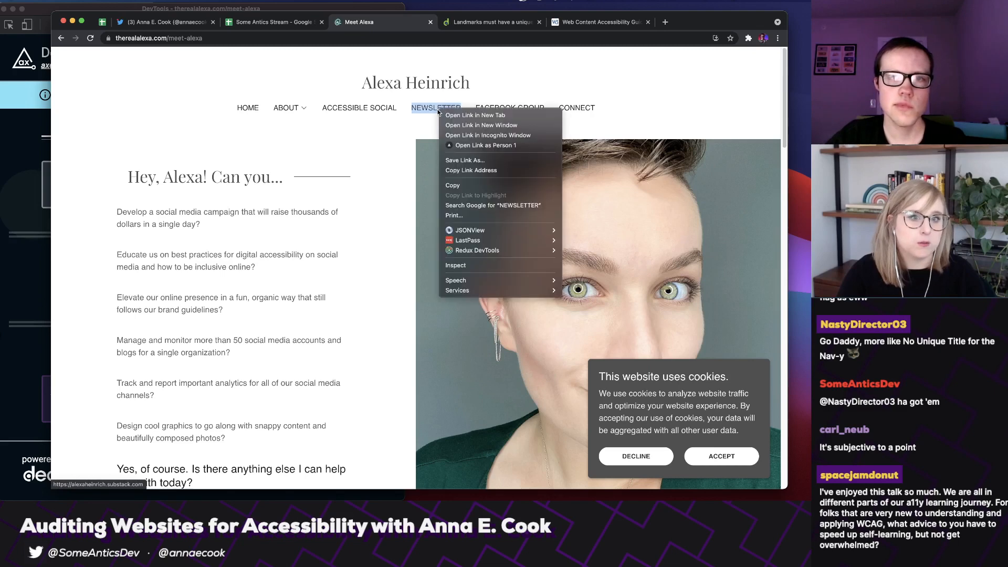
left_click(461, 265)
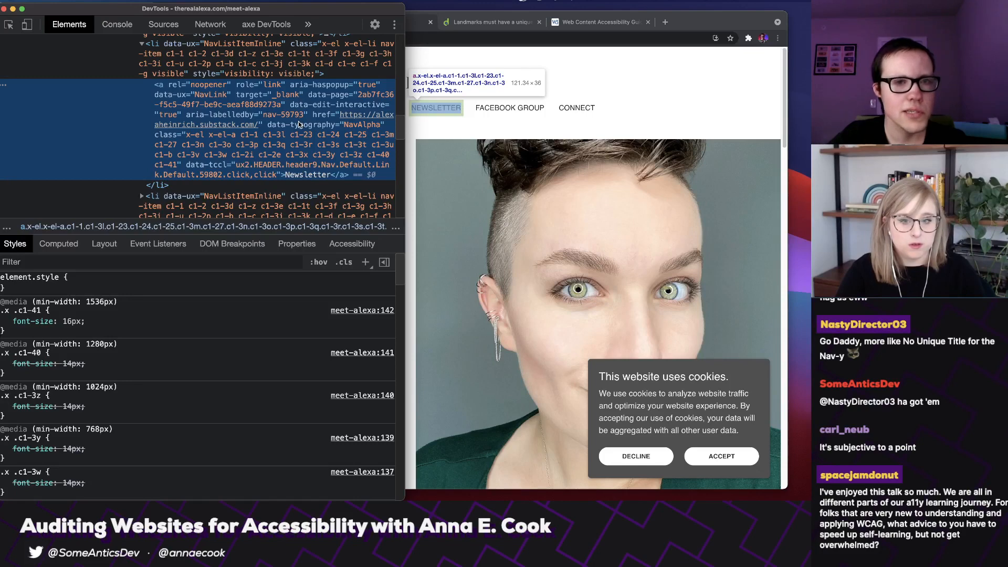
- Examine the Newsletter link's markup, ARIA attributes and computed accessible name in DevTools, and close DevTools
scroll(298, 124, "down", 1)
scroll(298, 124, "up", 1)
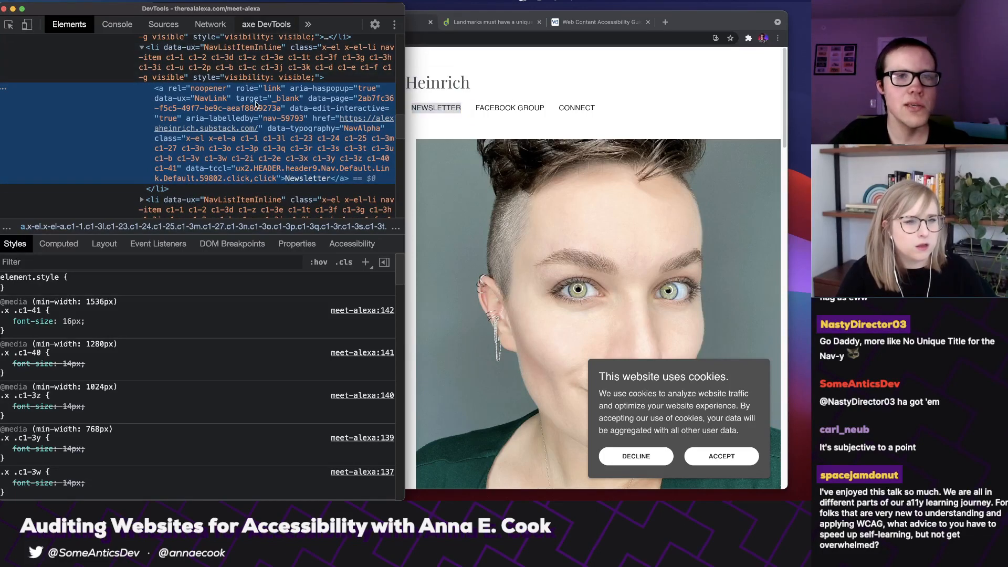
left_click(352, 244)
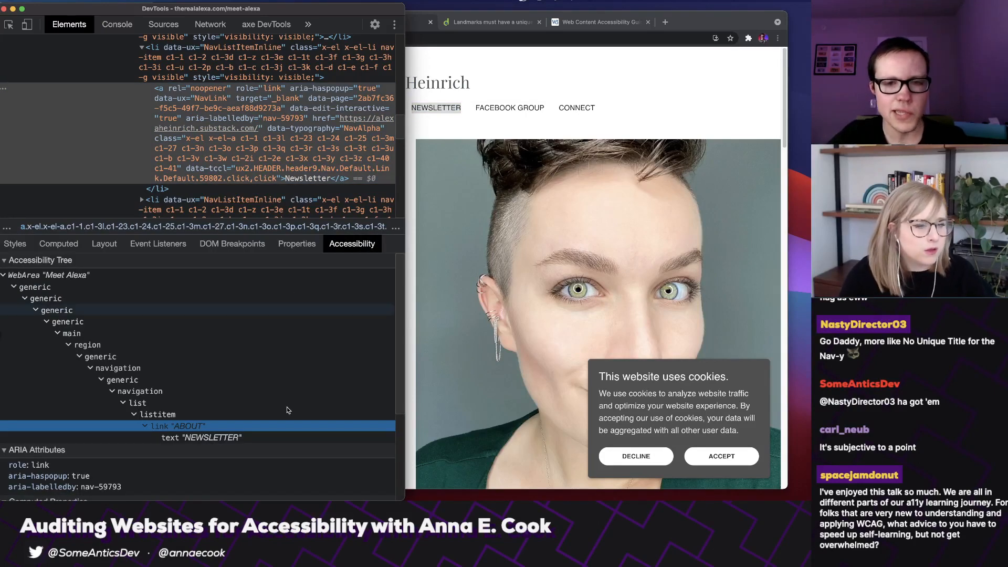
scroll(401, 365, "down", 4)
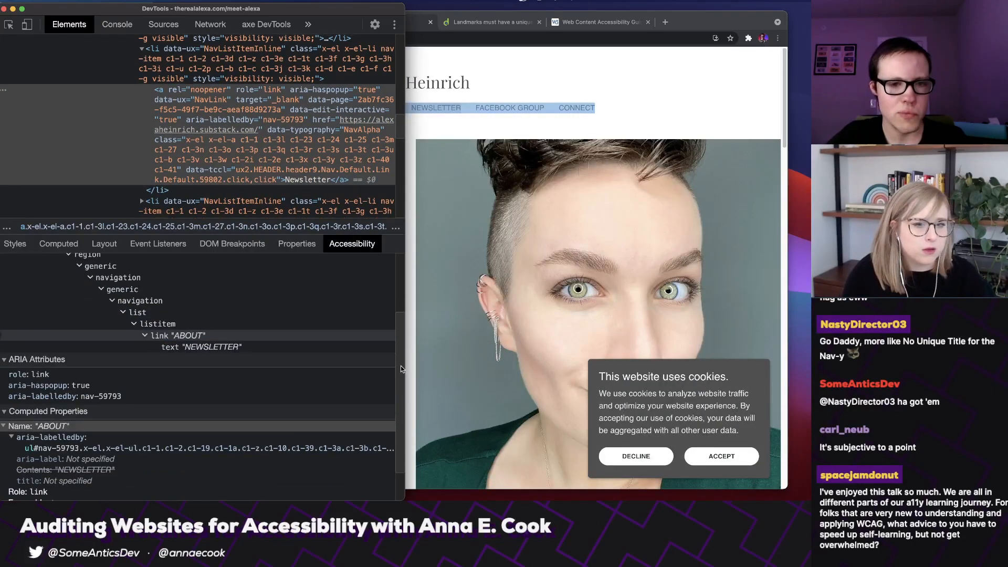
scroll(289, 325, "down", 3)
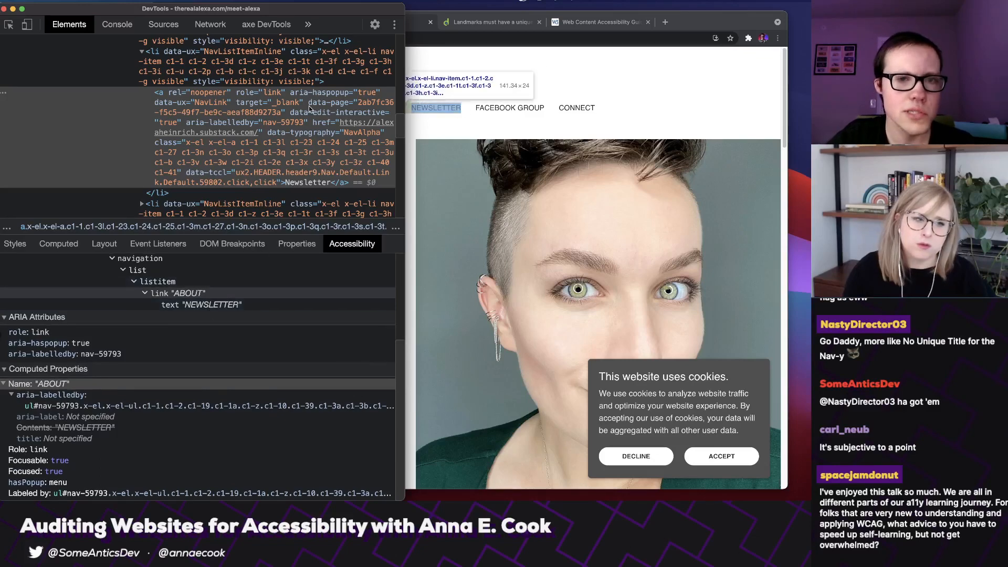
scroll(325, 126, "down", 1)
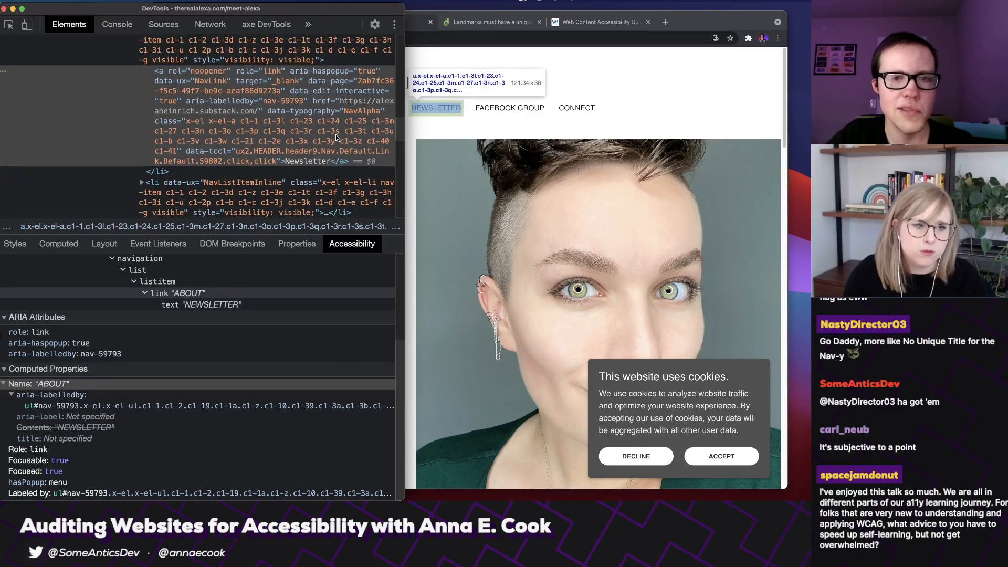
scroll(336, 137, "down", 2)
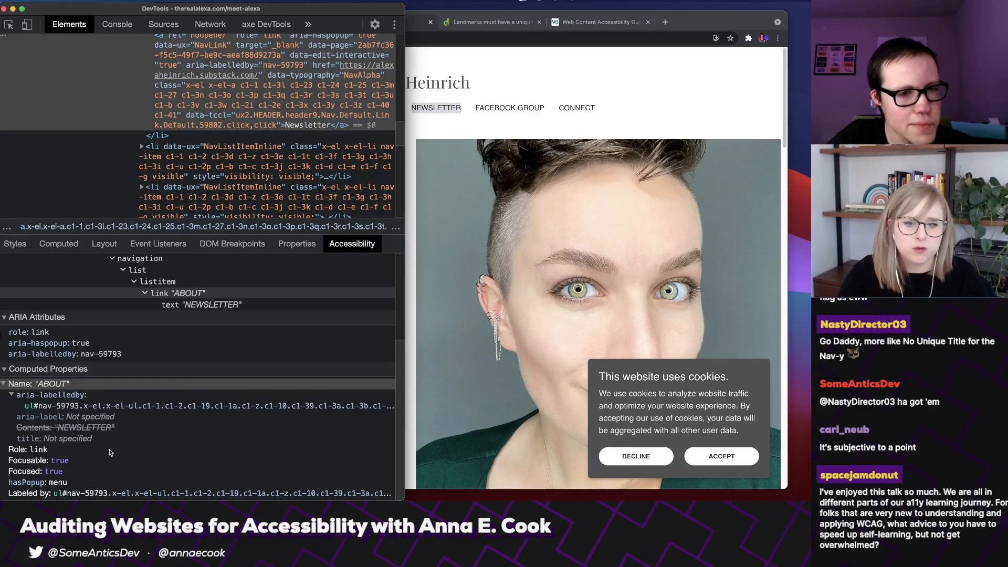
scroll(130, 36, "up", 4)
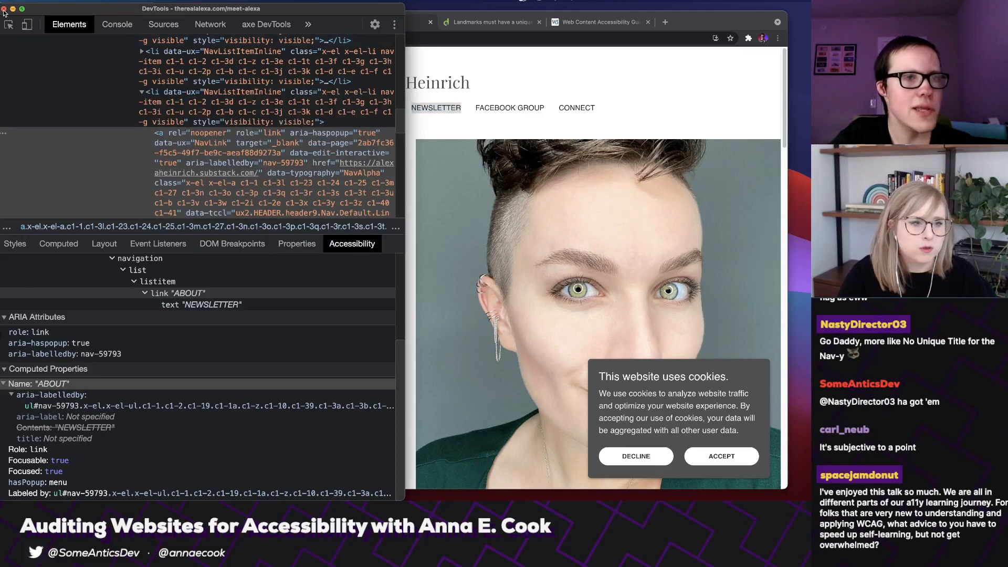
left_click(5, 8)
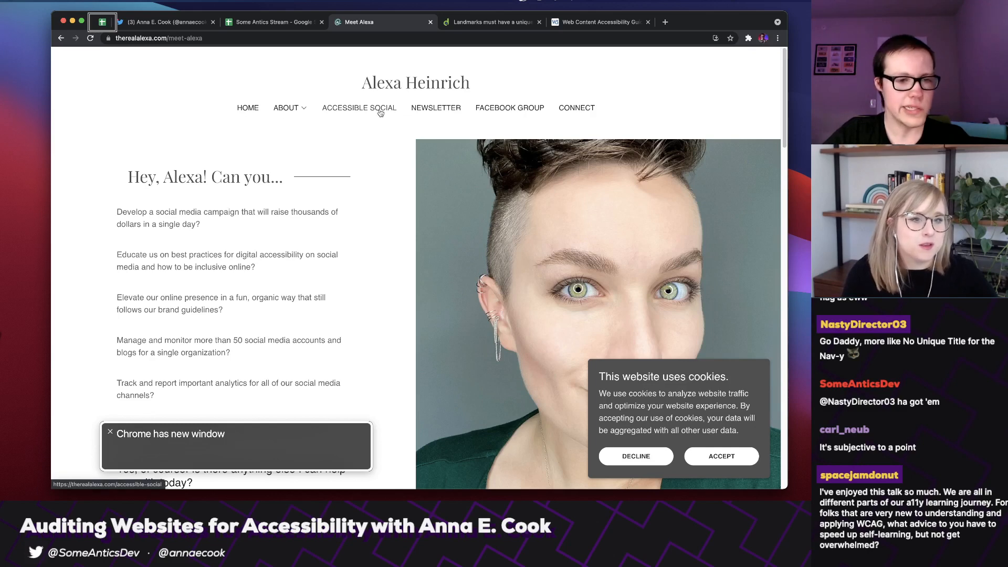
- Step through the header navigation with VoiceOver as far as the Newsletter link to check its announcements, and turn VoiceOver off
key("Tab")
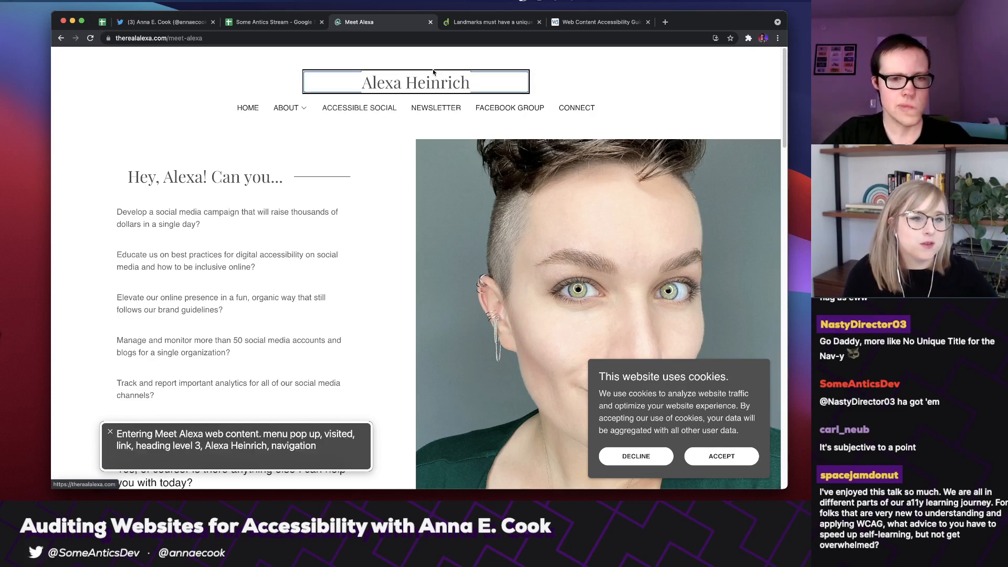
key("Tab")
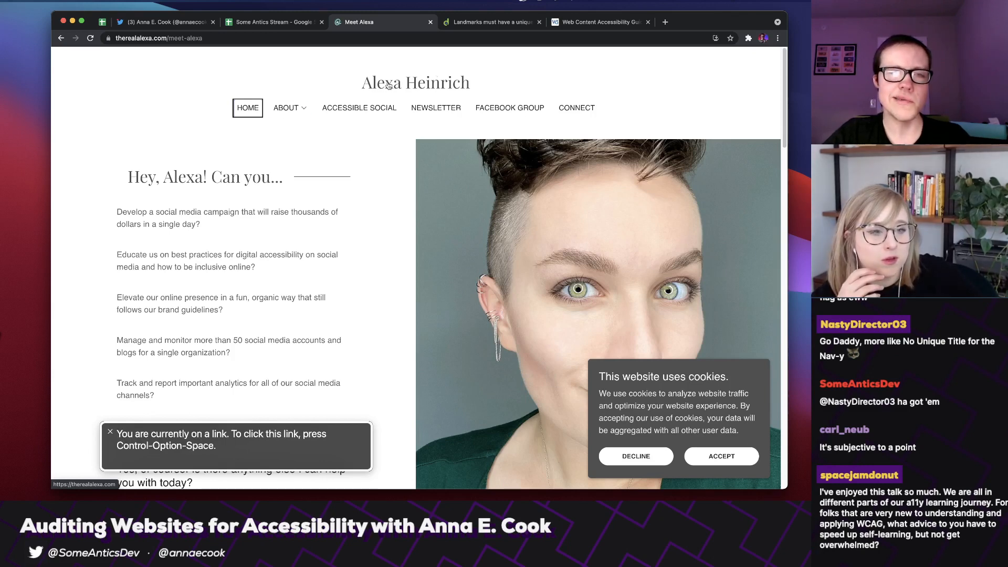
key("Tab")
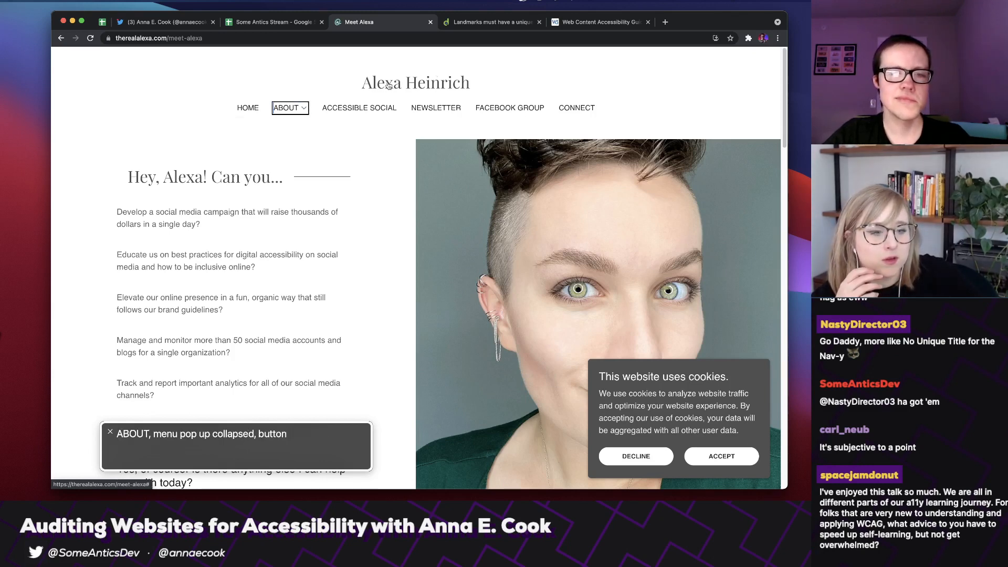
key("Tab")
key("Tab")
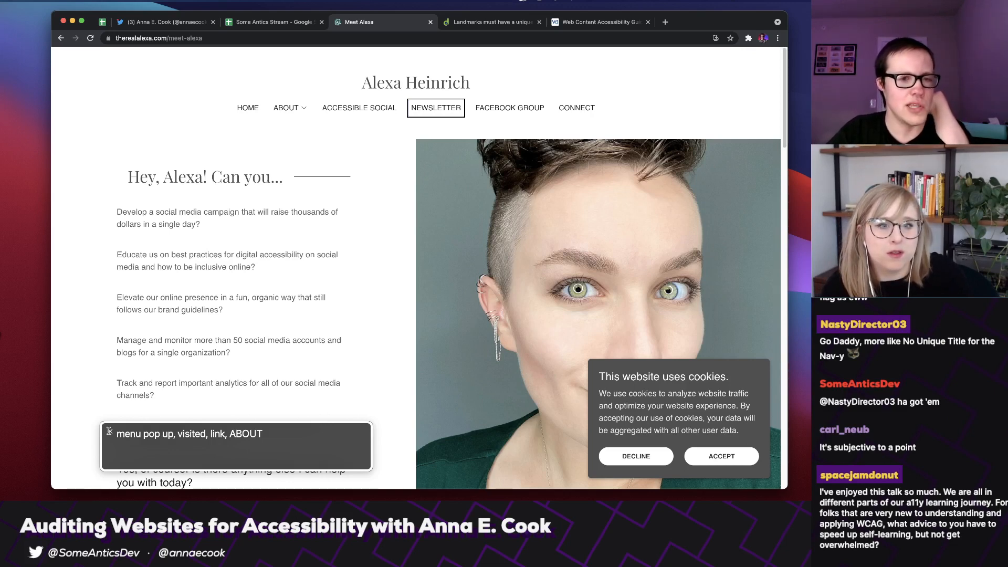
key("super+F5")
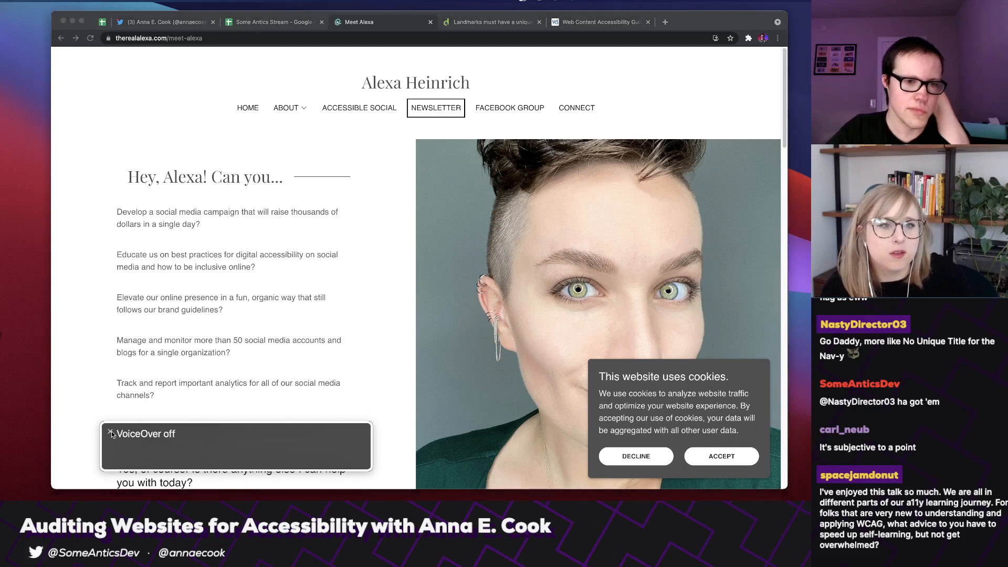
- Inspect the Newsletter link again and trace its aria-labelledby reference nav-59793 to the matching element in the markup
right_click(454, 109)
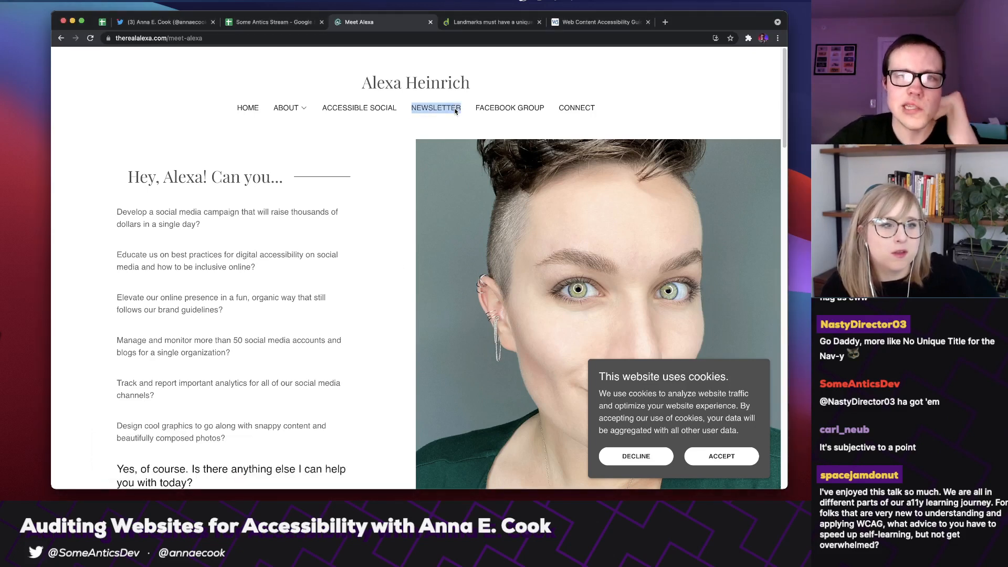
left_click(496, 262)
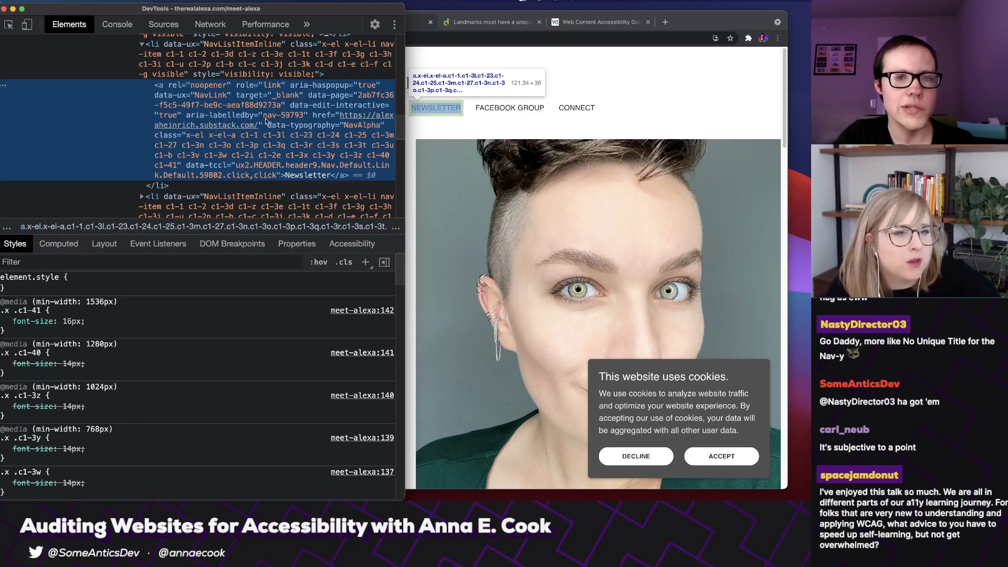
double_click(266, 119)
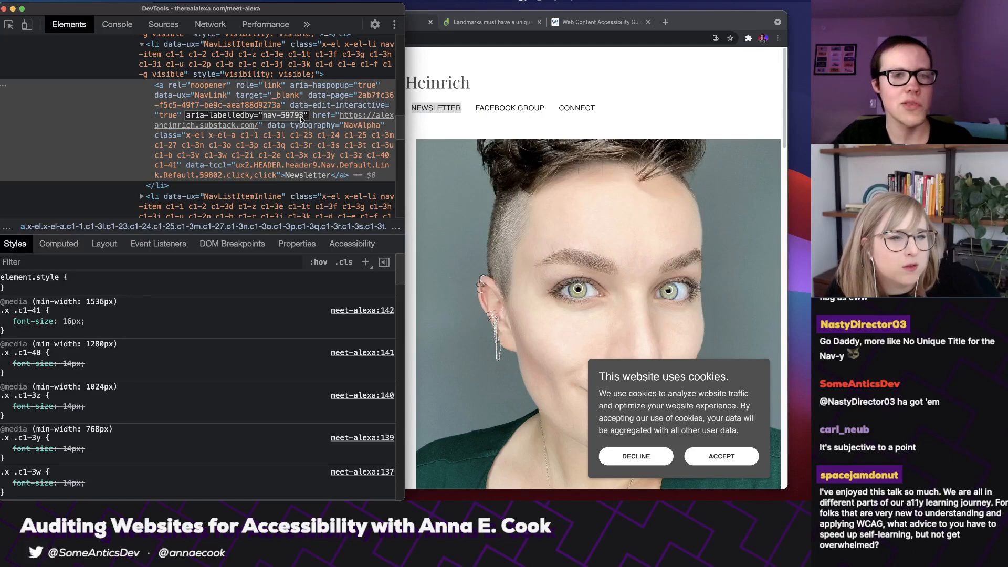
scroll(294, 126, "up", 3)
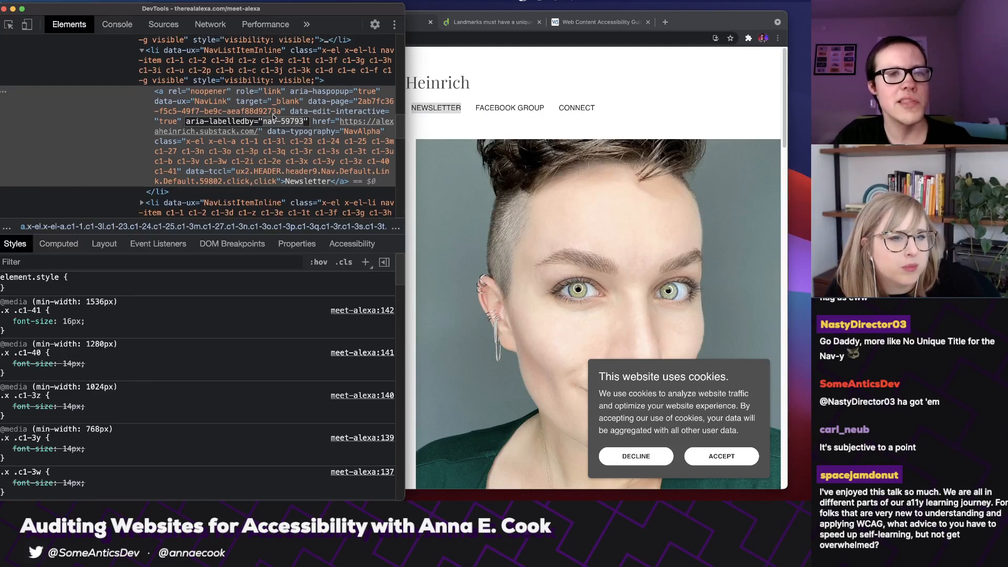
scroll(278, 143, "up", 5)
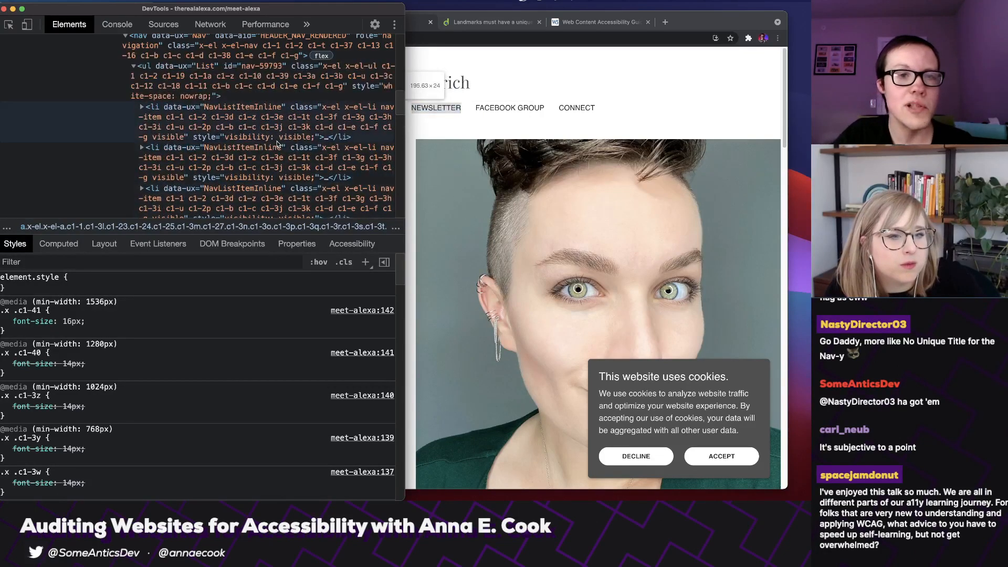
scroll(275, 142, "up", 1)
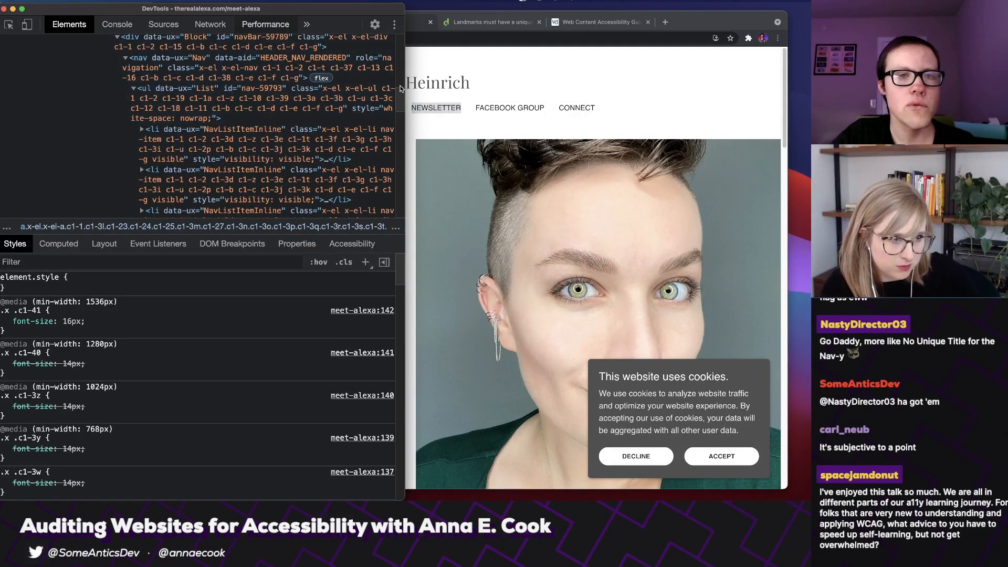
- Uncover the page header behind DevTools and compare the nav-59793 list's items and parent containers with the visible navigation
left_click_drag(247, 8, 349, 71)
left_click_drag(411, 72, 350, 174)
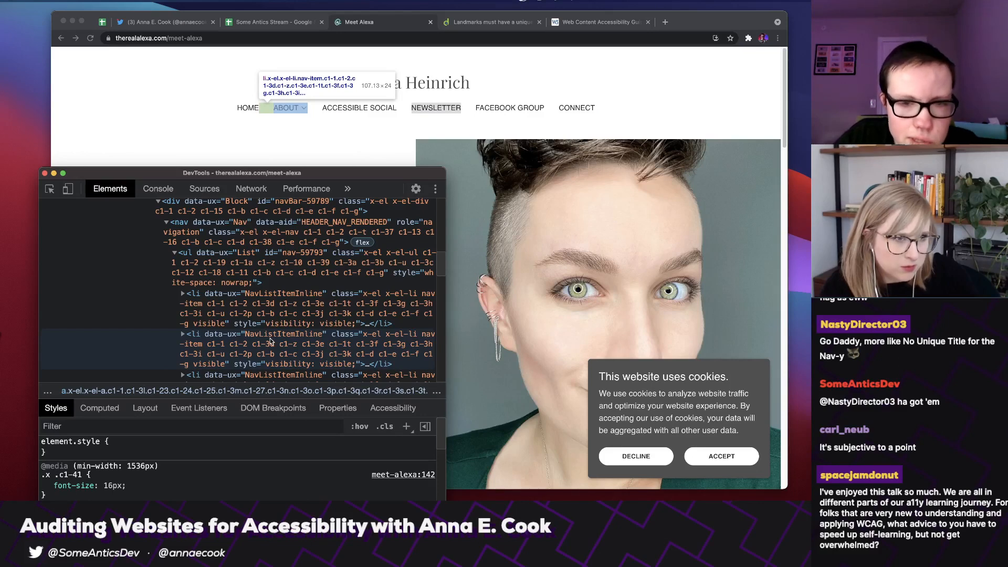
scroll(271, 342, "down", 3)
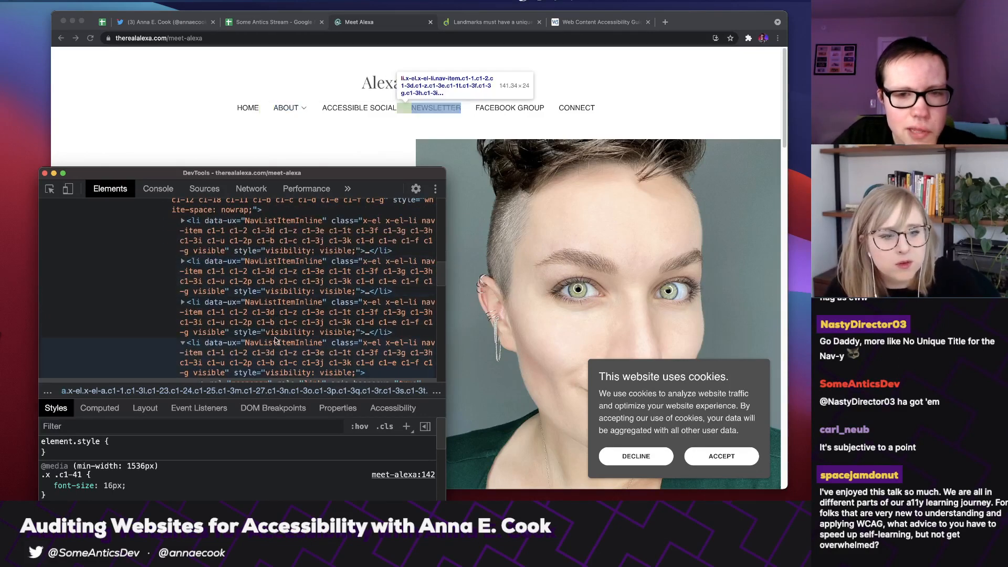
scroll(281, 263, "up", 5)
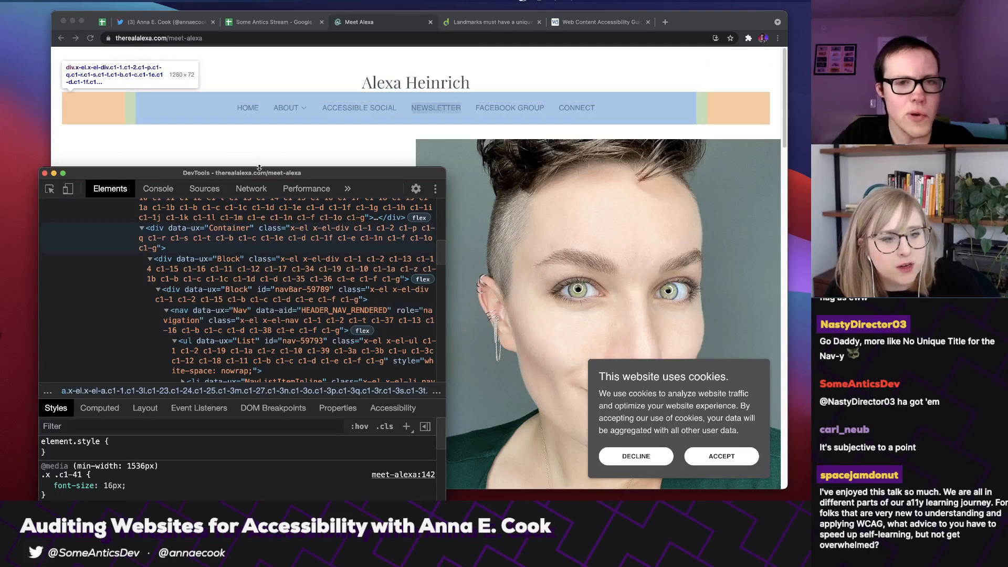
left_click_drag(256, 174, 252, 42)
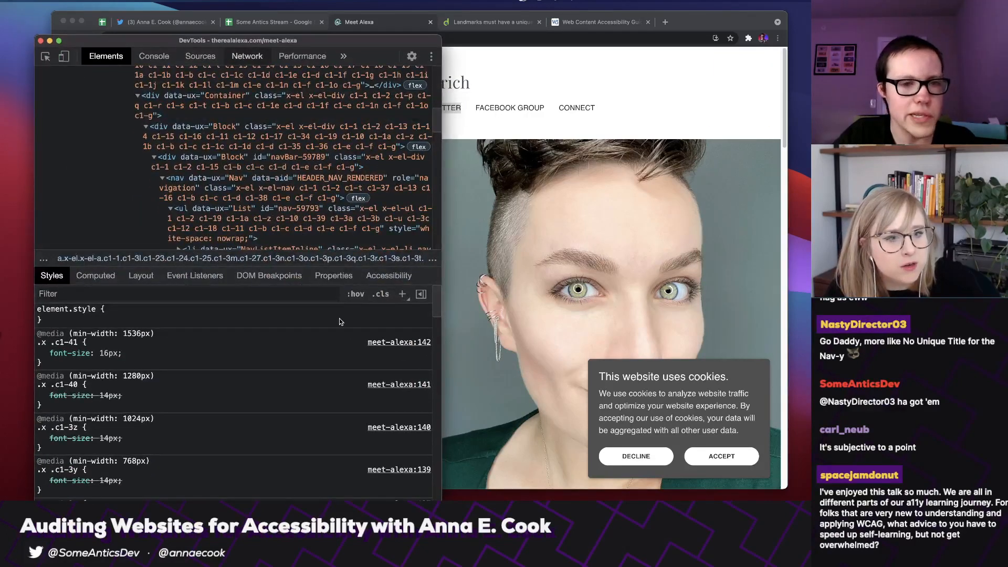
- Review the Newsletter link's computed accessibility properties, follow its aria-labelledby reference to the list element, and close DevTools
left_click(389, 275)
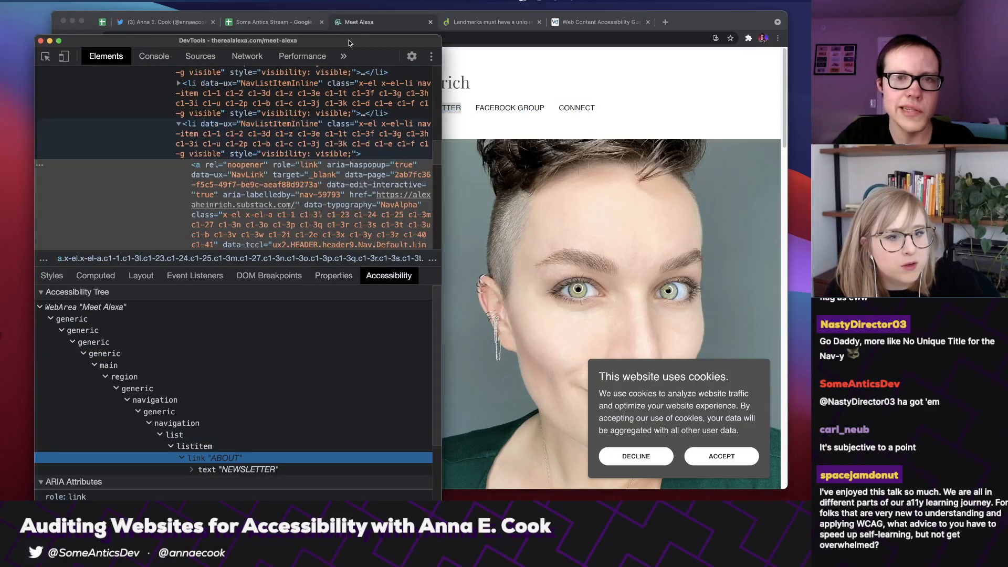
left_click_drag(348, 36, 345, 5)
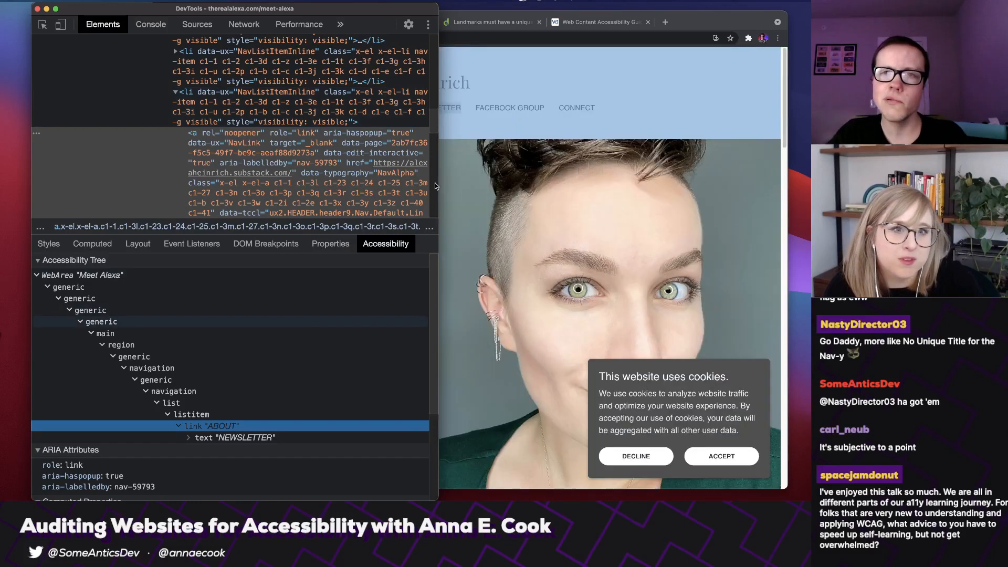
scroll(316, 331, "down", 1)
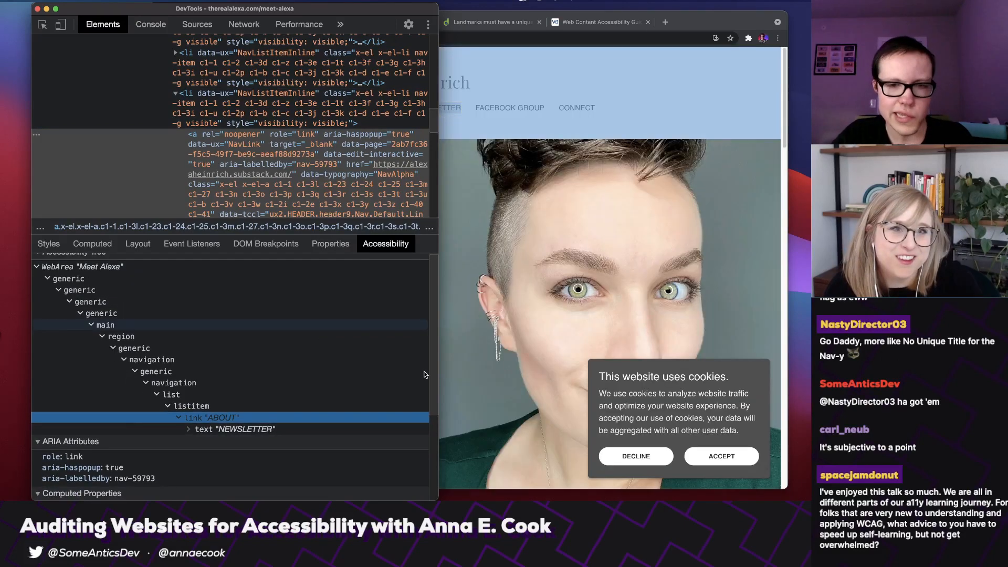
scroll(434, 415, "down", 5)
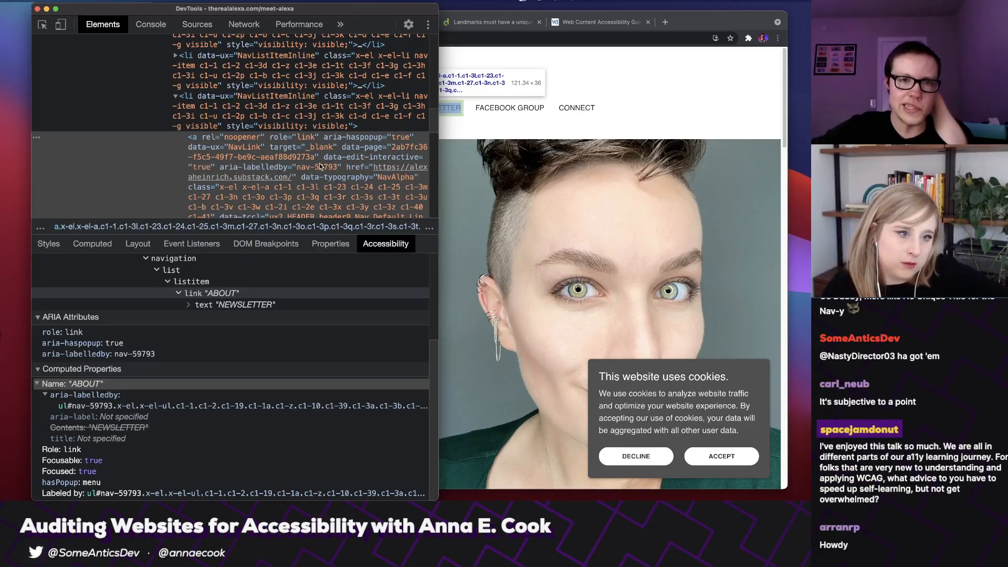
left_click(81, 409)
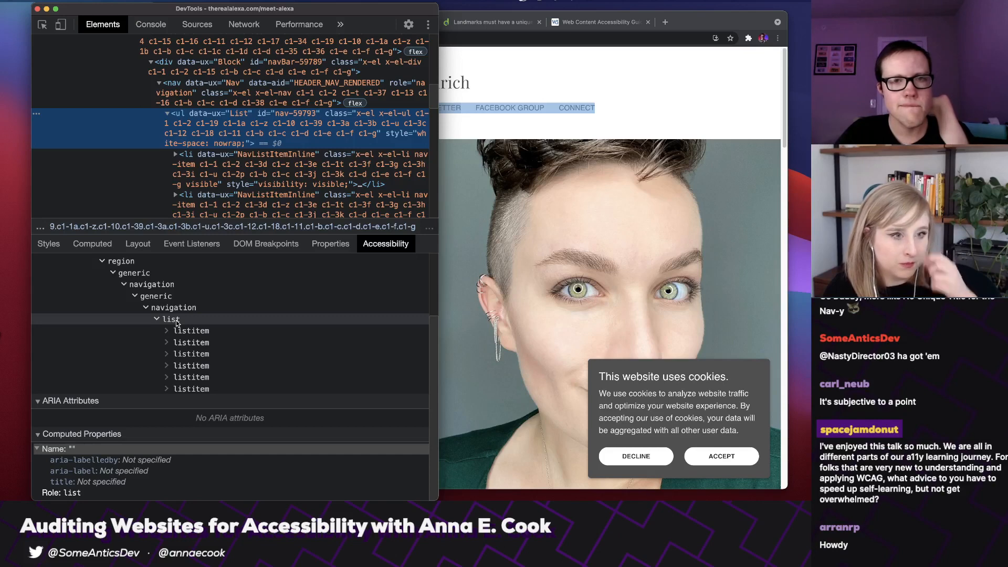
left_click(38, 8)
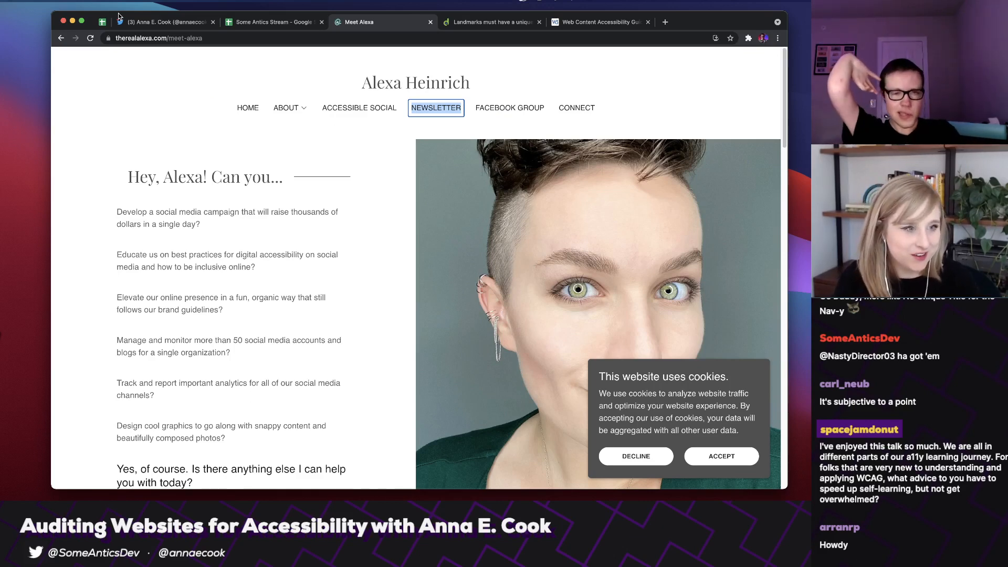
- Check the audit spreadsheet's Navigation row and open Success Criterion 4.1.2 Name, Role, Value in the WCAG 2.1 specification
left_click(282, 26)
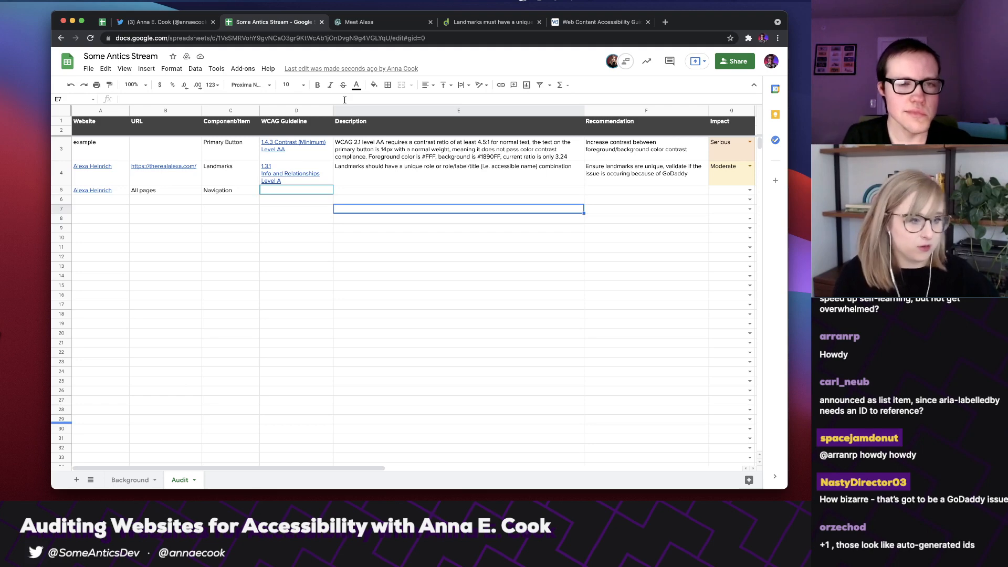
left_click(595, 24)
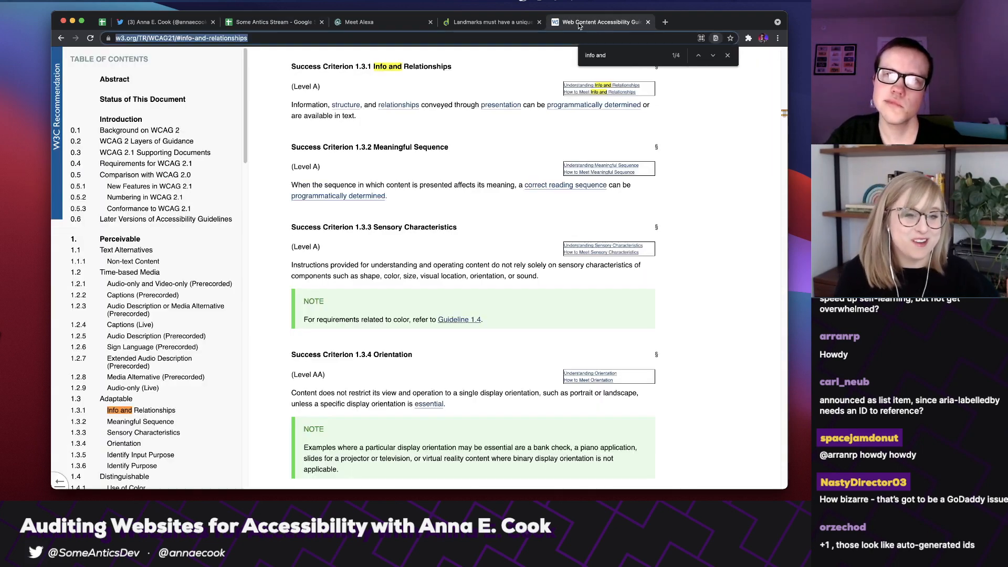
scroll(152, 328, "down", 20)
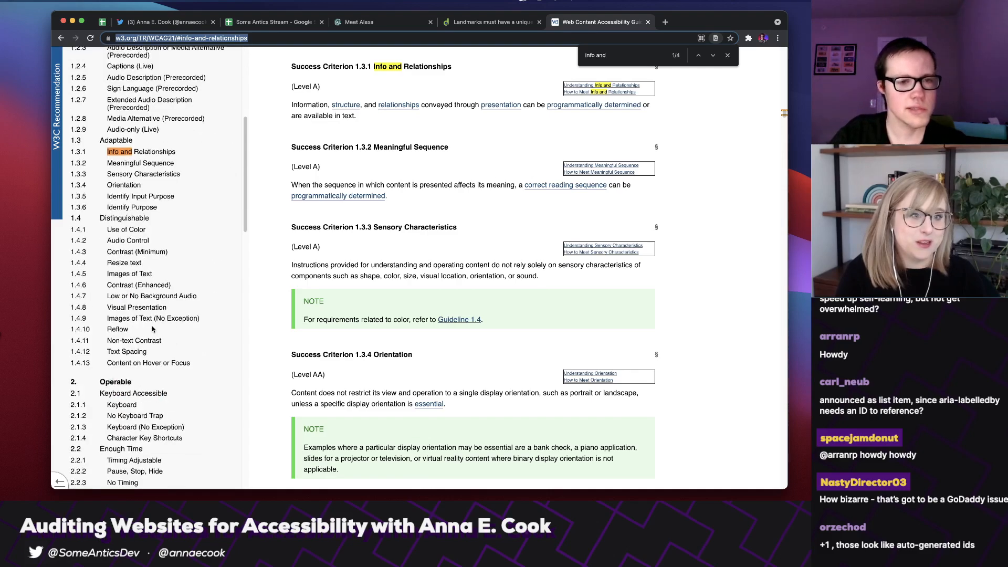
scroll(152, 328, "down", 20)
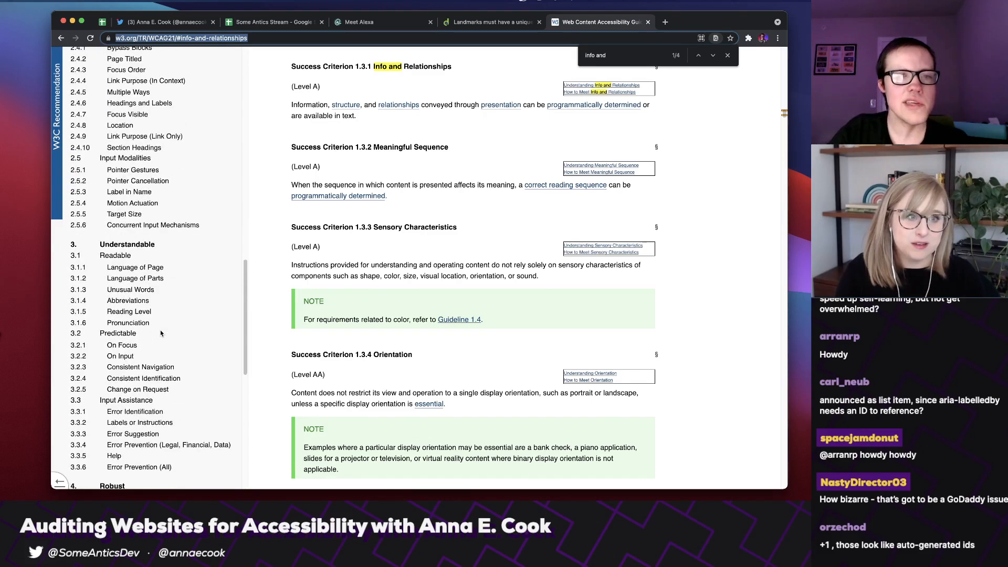
scroll(162, 333, "down", 5)
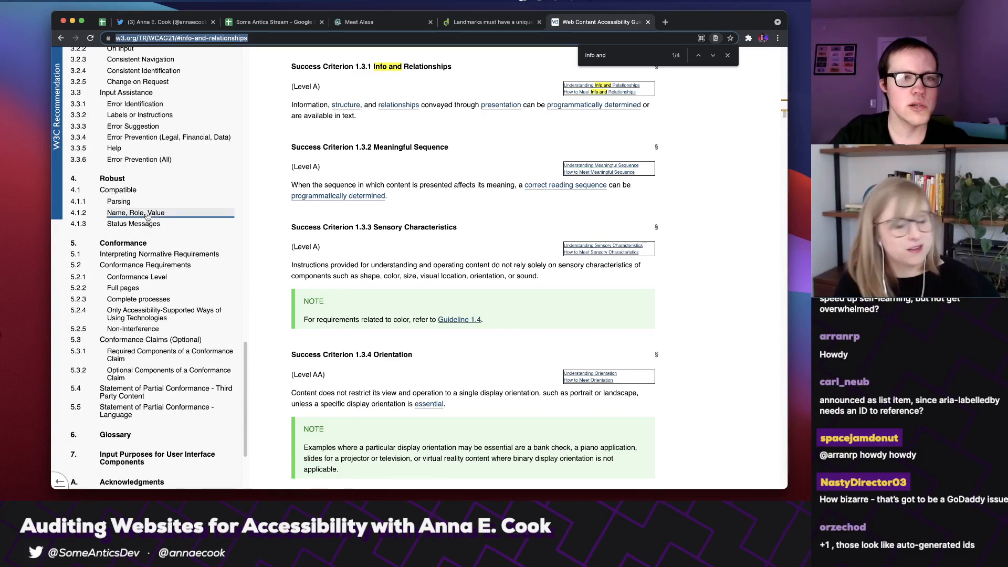
left_click(147, 214)
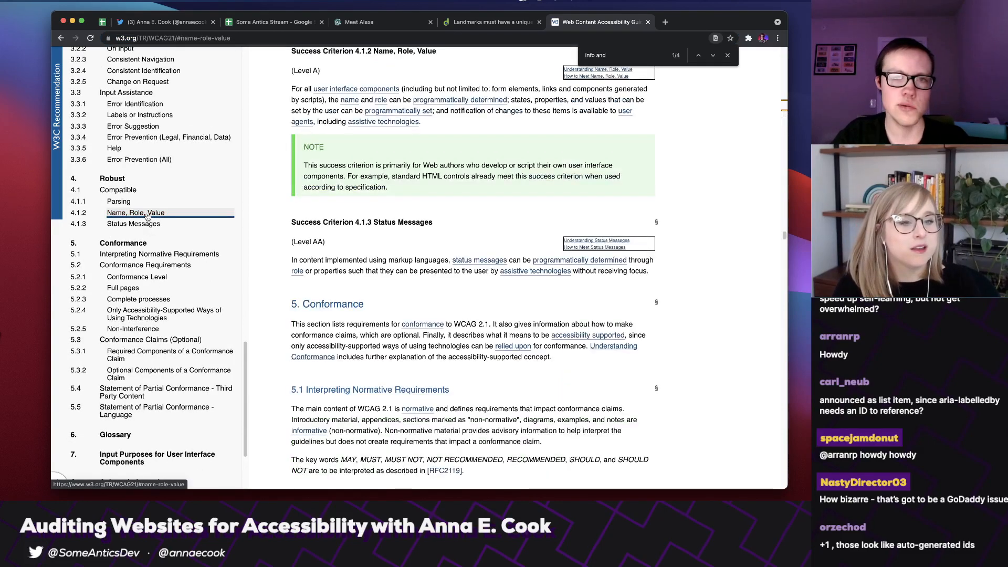
- Copy a highlight link for "Understanding Name, Role, Value" under Success Criterion 4.1.2 and share it in the stream chat
scroll(381, 148, "up", 1)
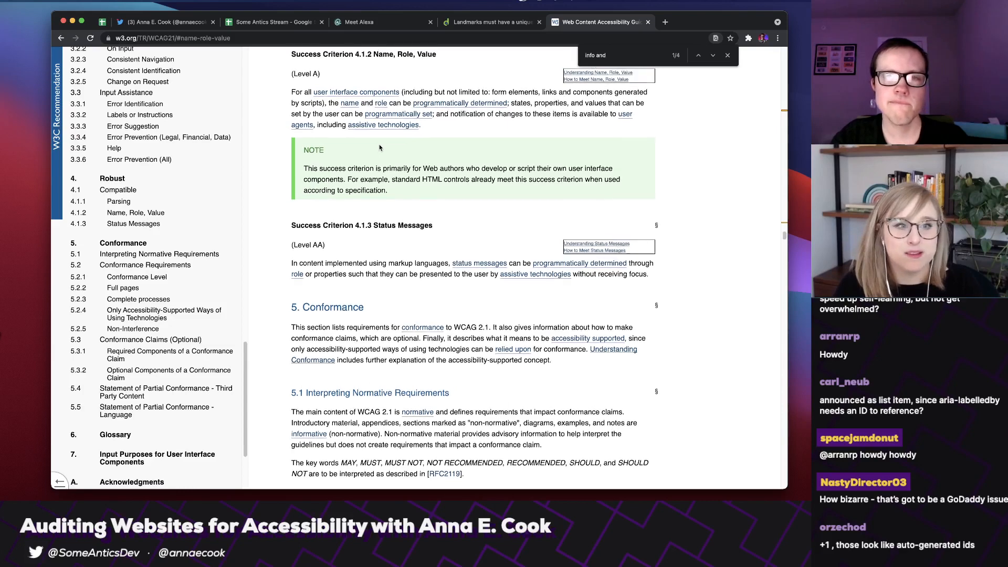
scroll(380, 148, "up", 1)
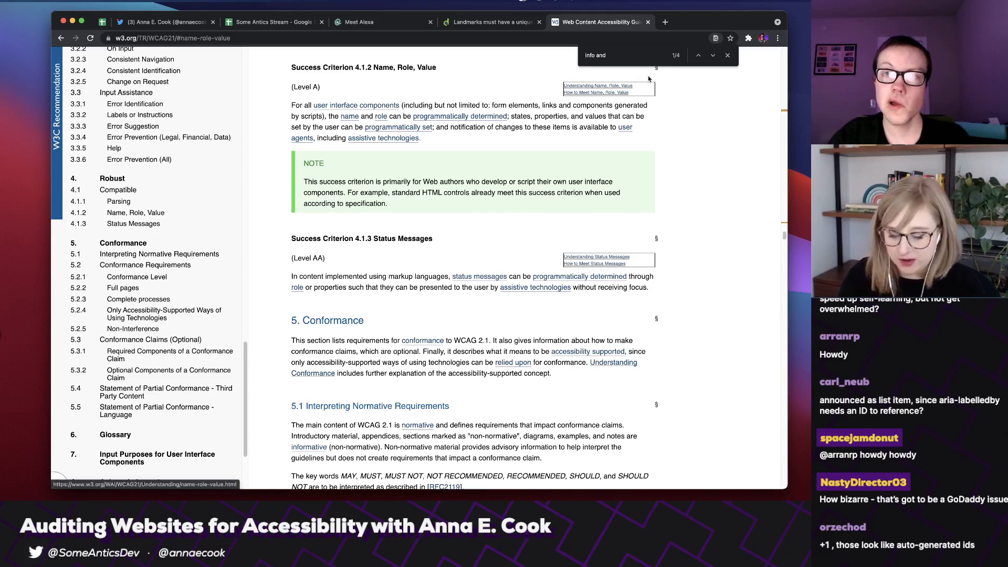
scroll(624, 86, "up", 1)
right_click(598, 106)
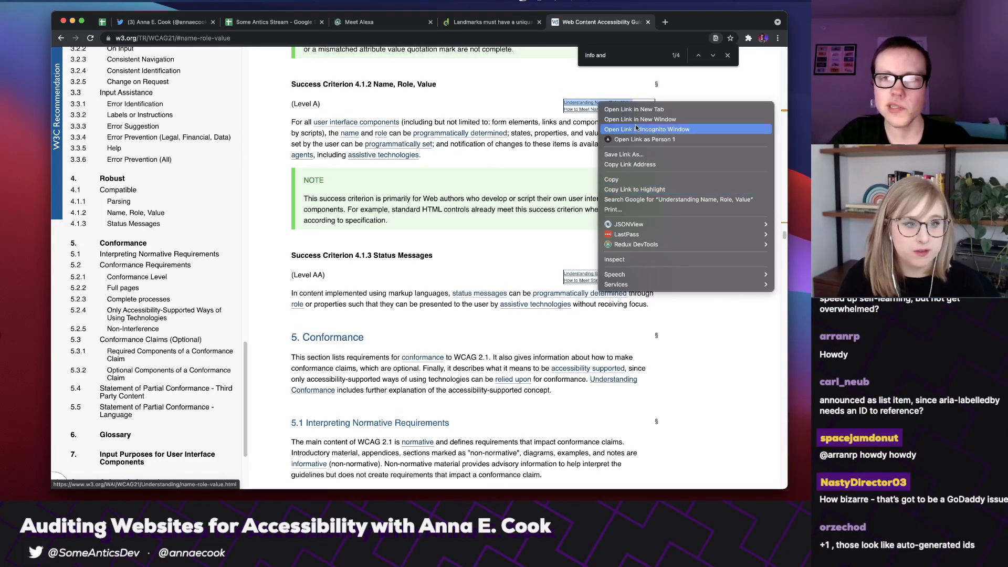
left_click(641, 190)
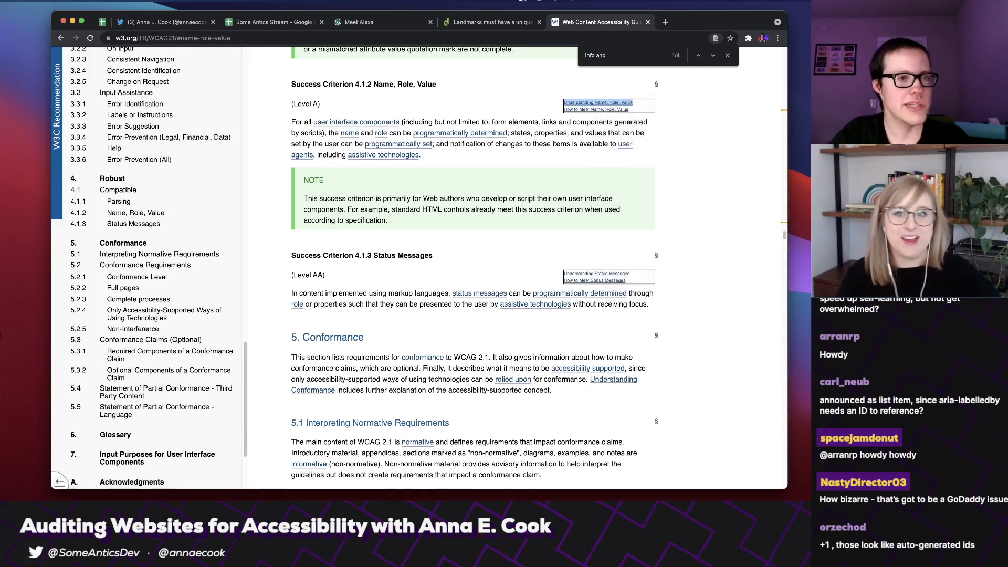
key("super+Tab")
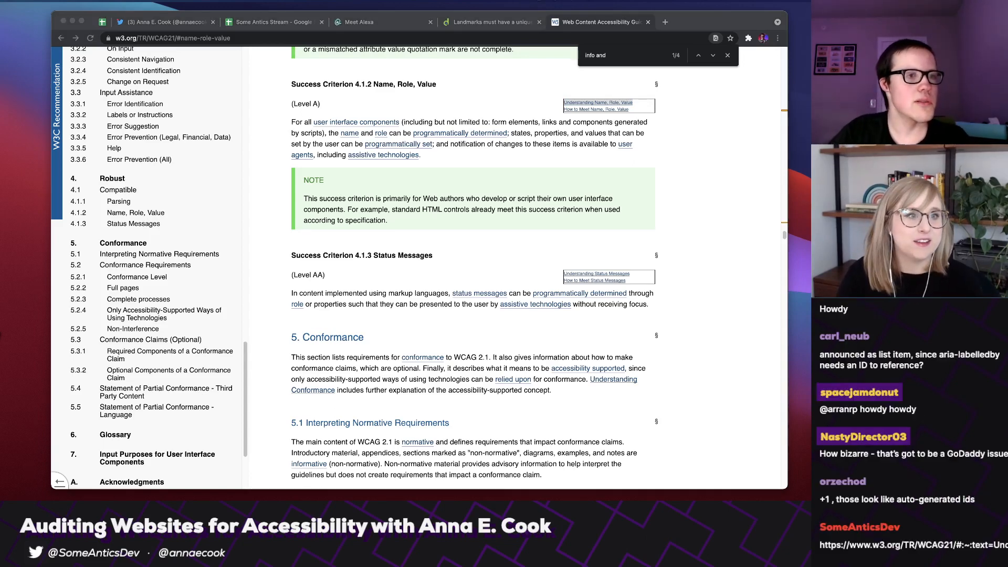
- Open the Understanding Success Criterion 4.1.2: Name, Role, Value page and share its address in the stream chat
left_click(588, 105)
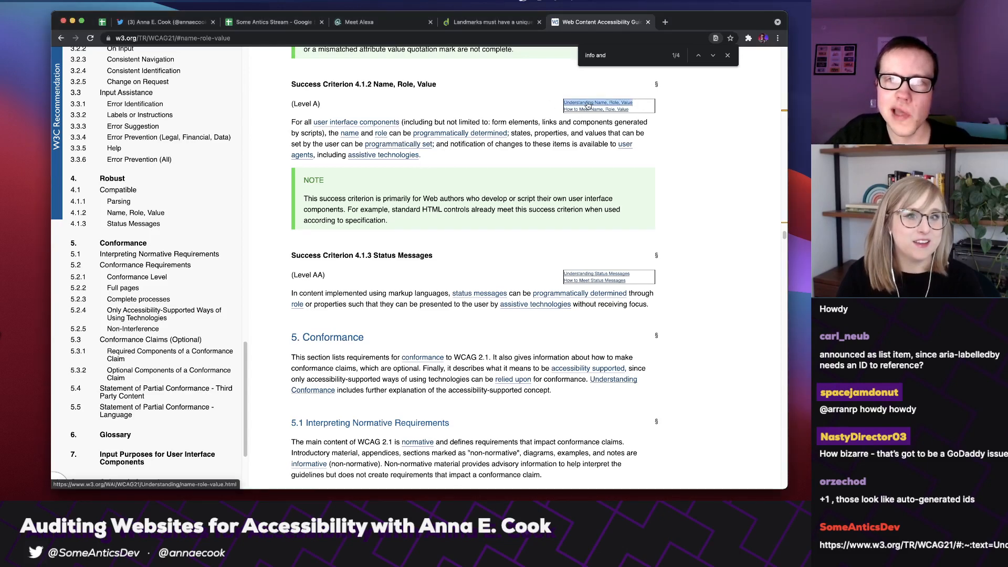
left_click(557, 36)
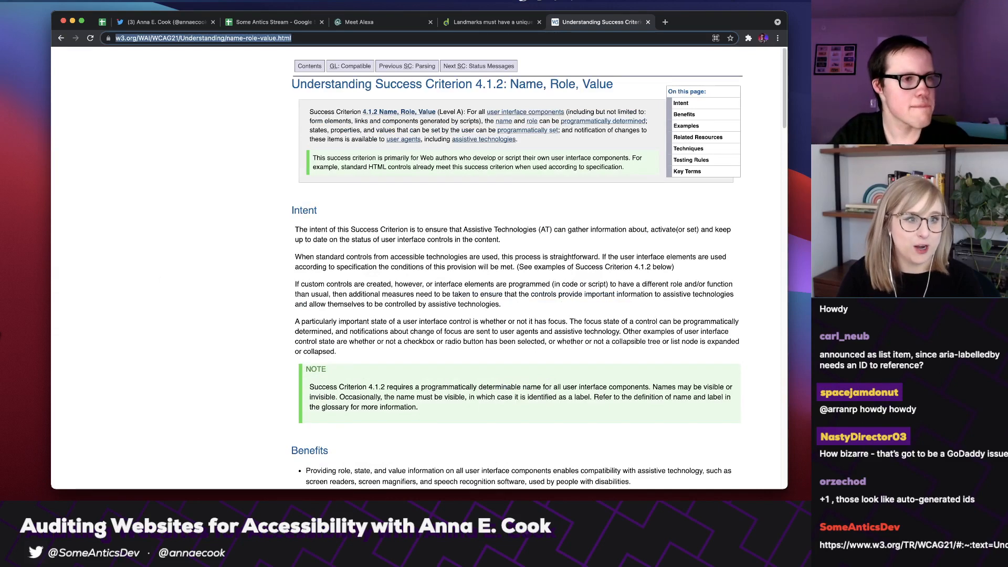
key("super+Tab")
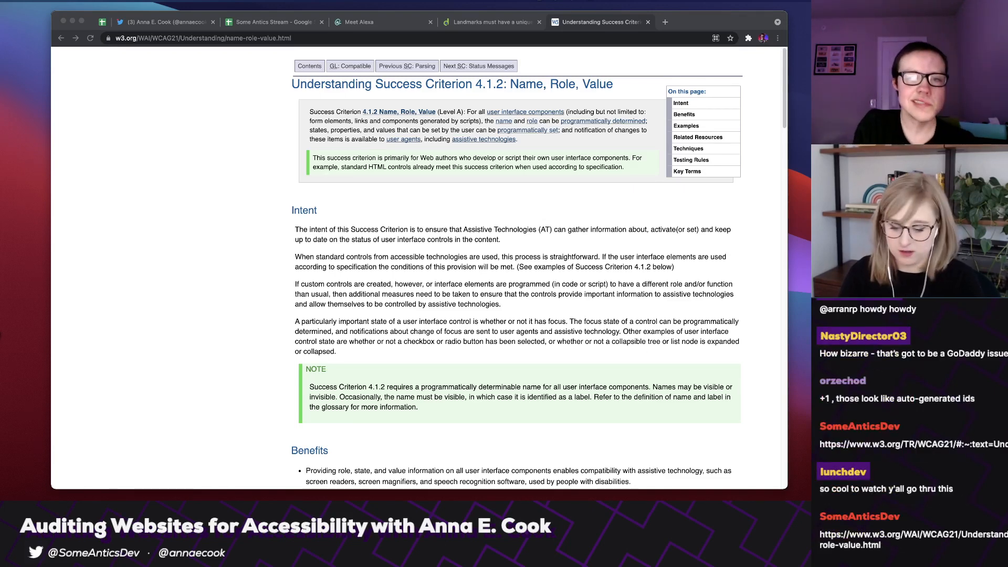
- Inspect the Newsletter link in the Meet Alexa page's header navigation and copy its anchor element from the markup
left_click(267, 23)
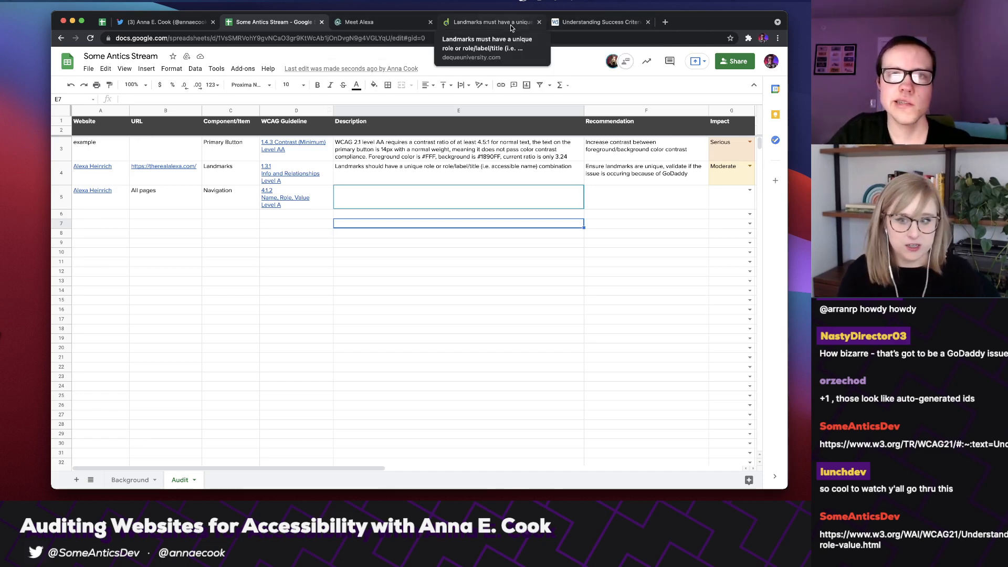
left_click(398, 23)
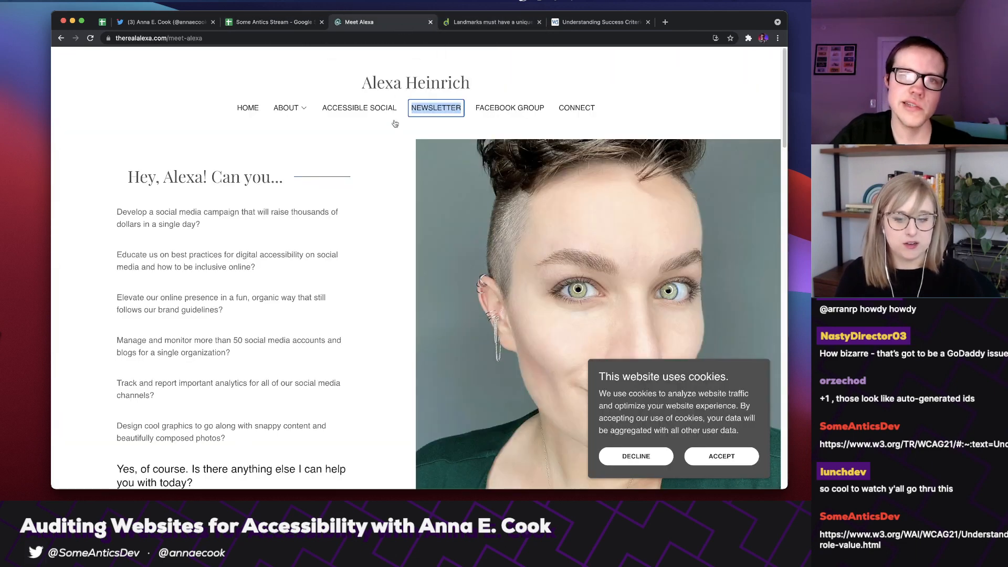
right_click(426, 106)
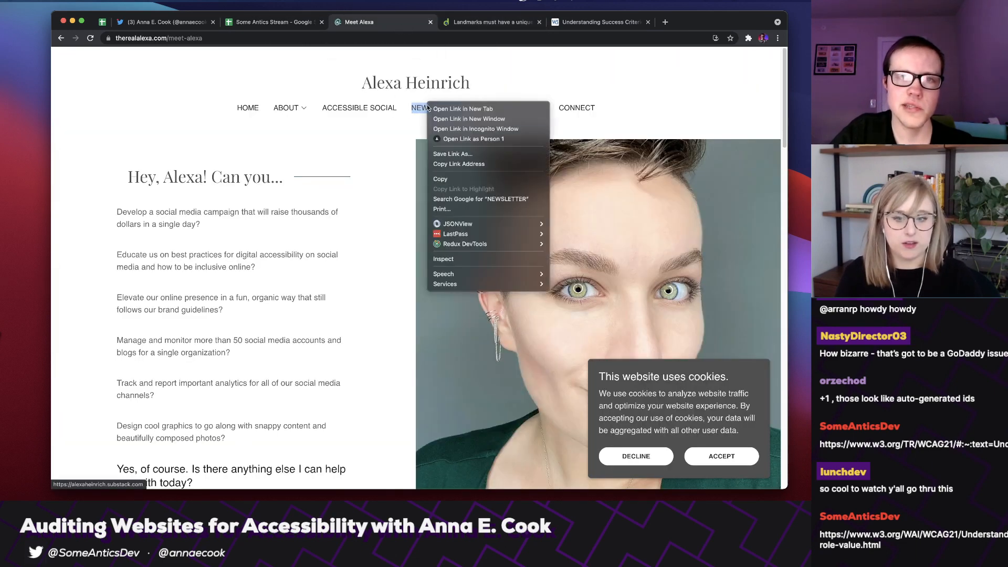
left_click(476, 262)
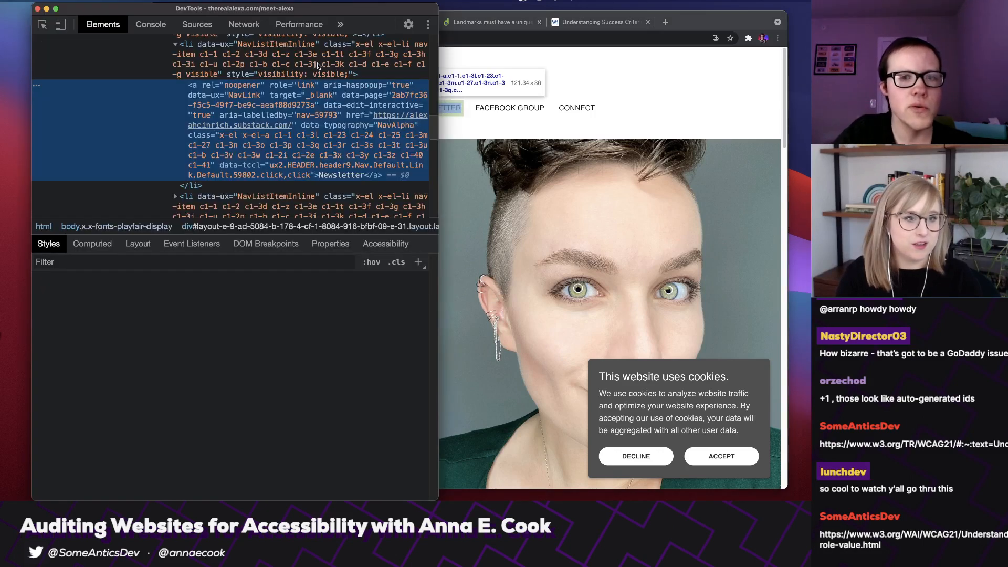
right_click(243, 99)
mouse_move(276, 155)
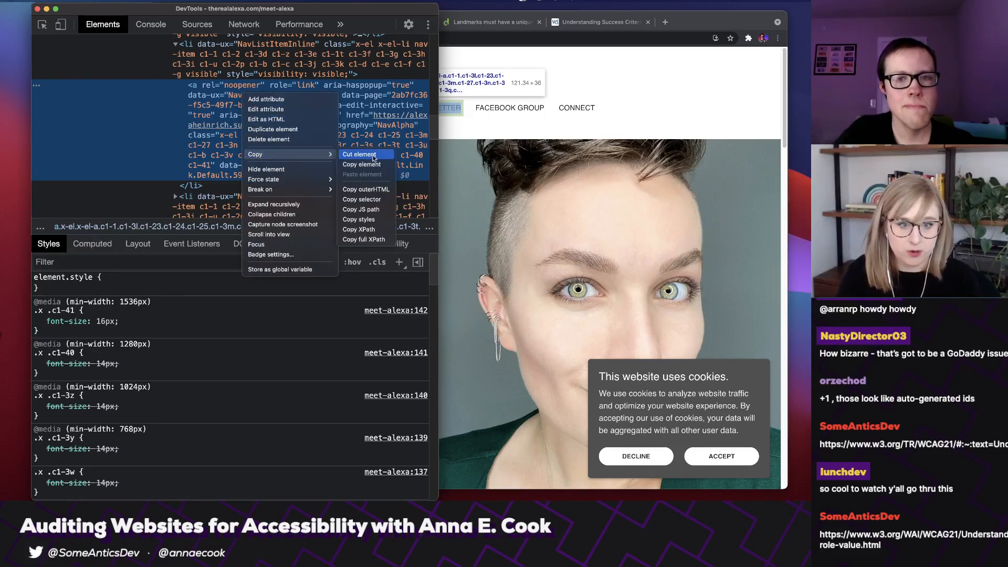
left_click(372, 164)
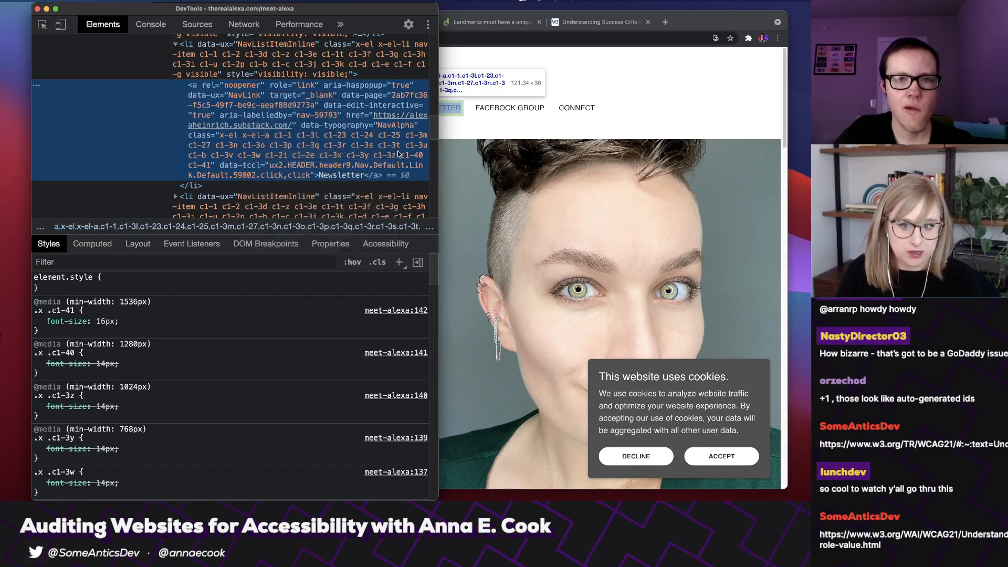
- Paste the copied Newsletter anchor markup into cell E5 of the audit spreadsheet, beside the Navigation row's WCAG guideline
left_click(514, 126)
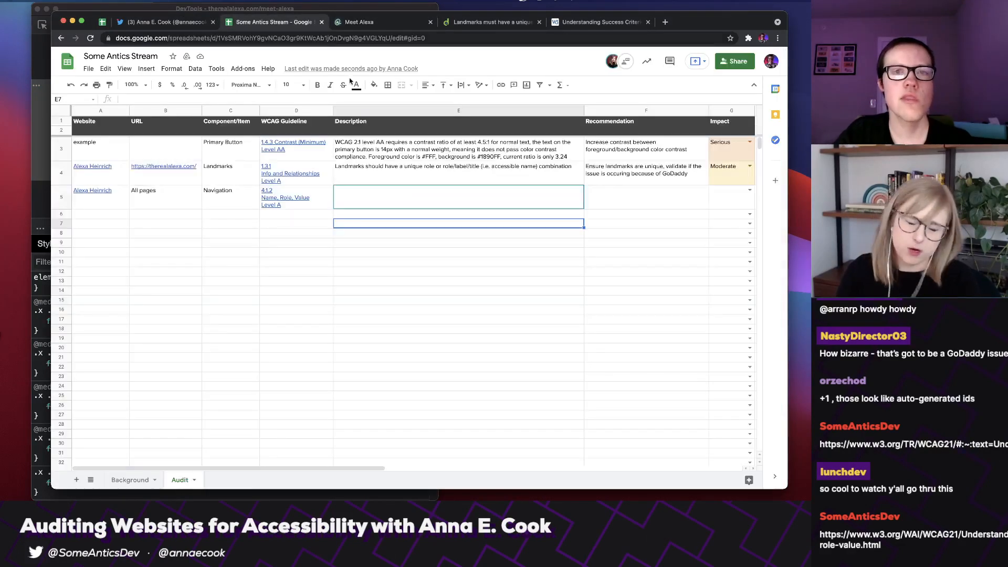
left_click(298, 25)
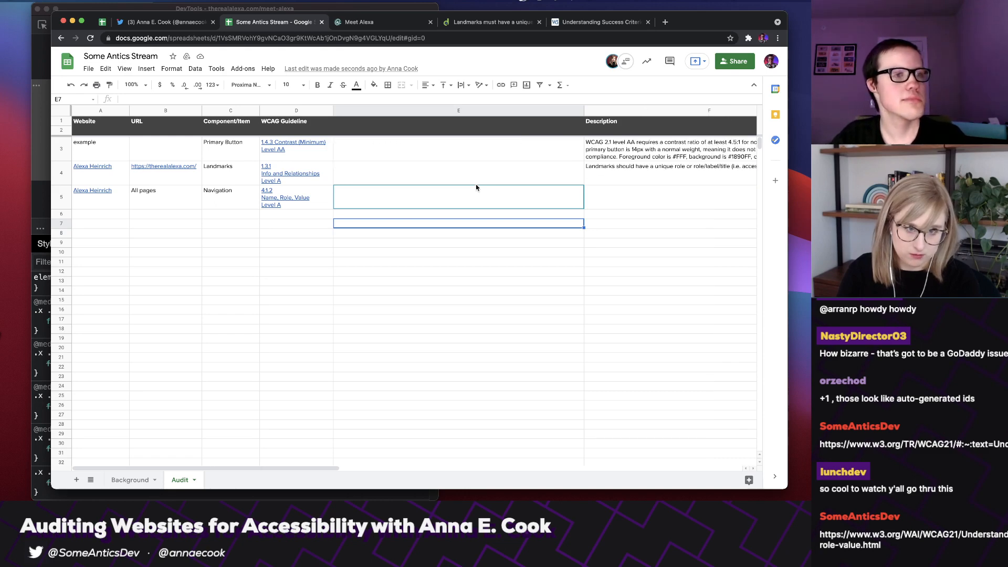
left_click(443, 202)
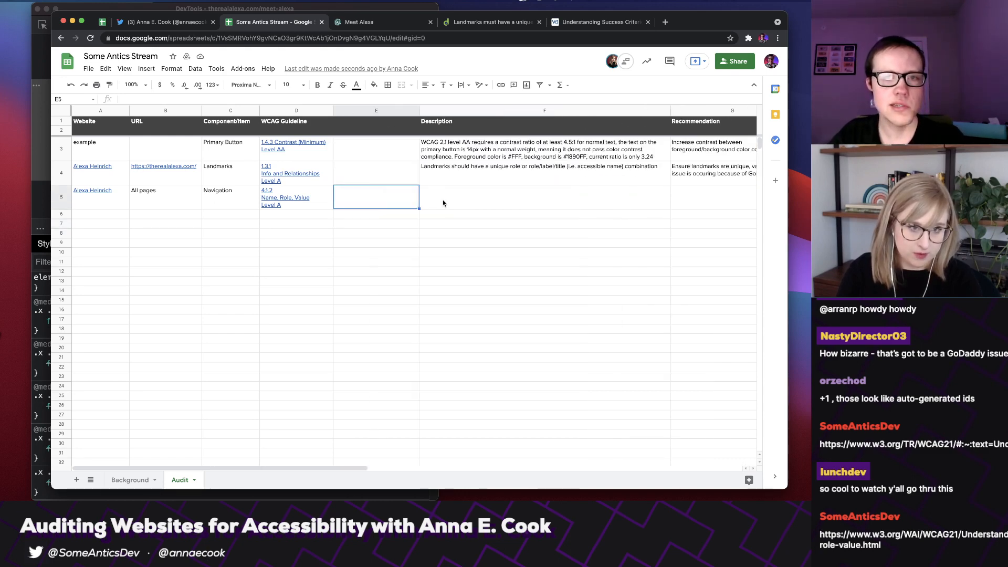
key("super+v")
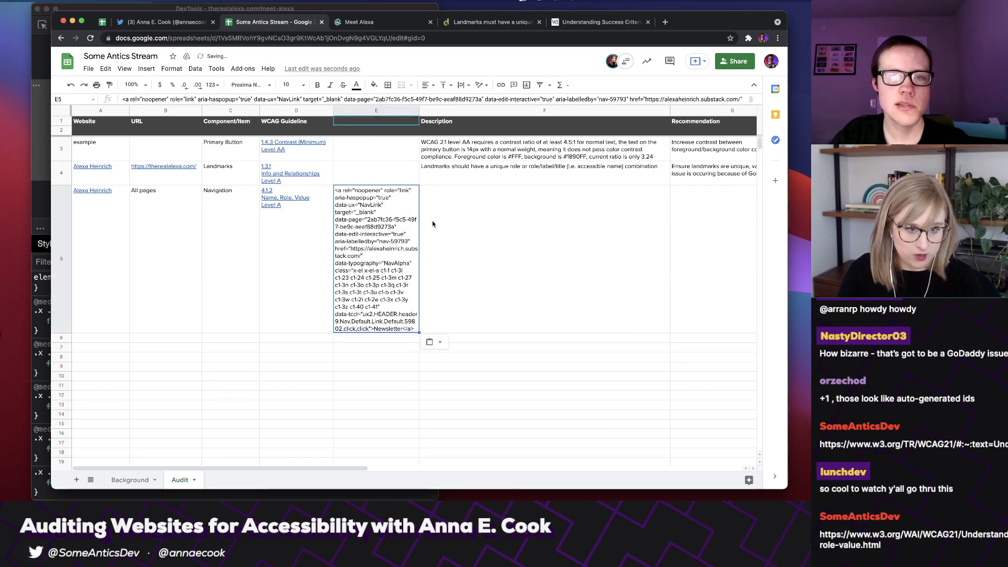
left_click(291, 372)
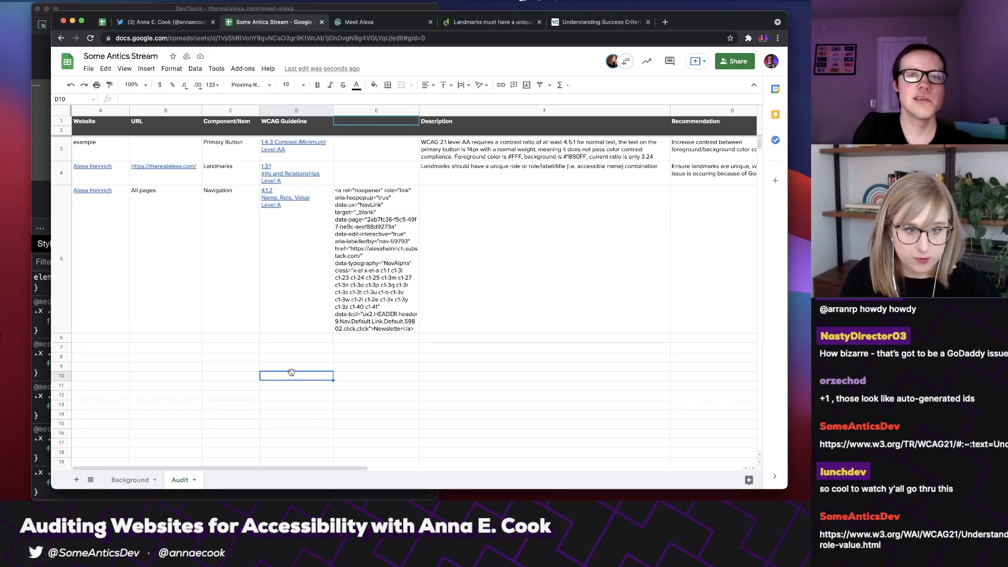
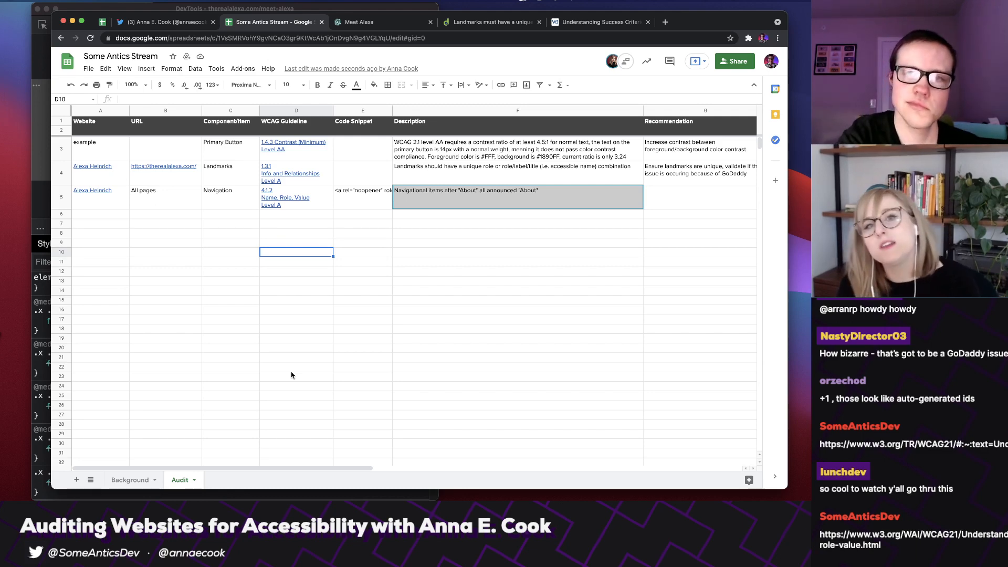
- Enter the Navigation row's recommendation as "Remove aria-labelledby from navlink anchor tags (Surface to GoDaddy for fix)"
scroll(291, 374, "right", 5)
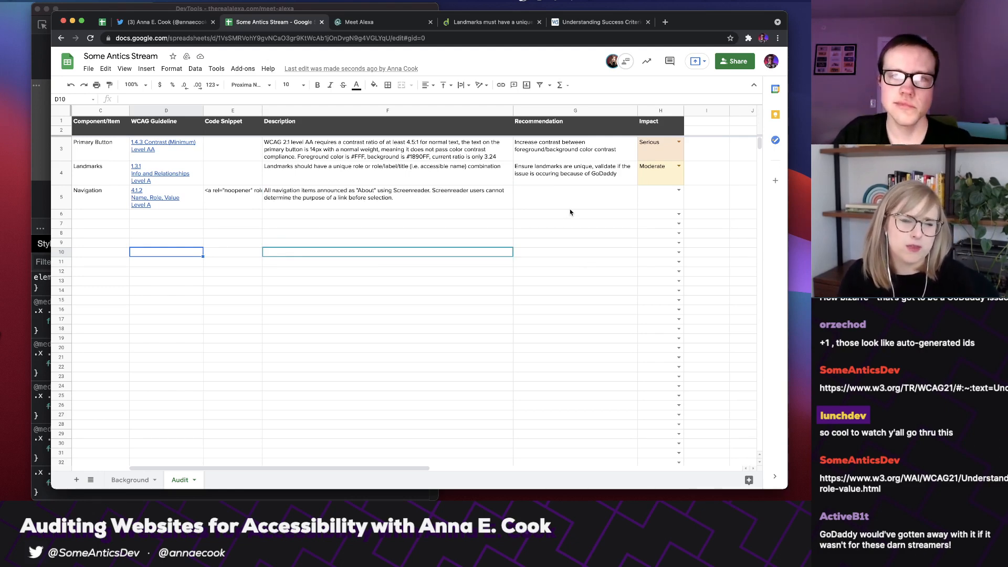
left_click(538, 193)
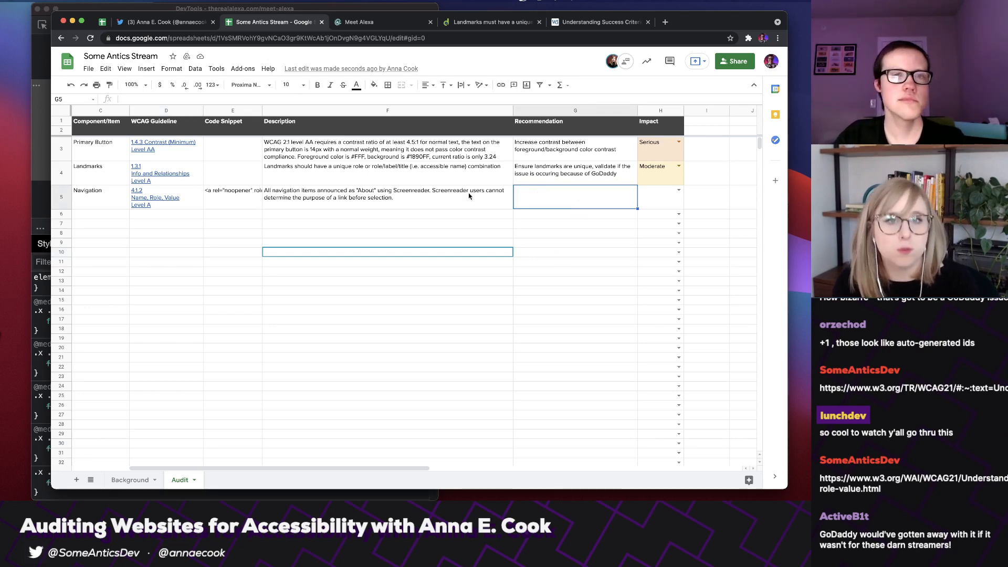
left_click(178, 98)
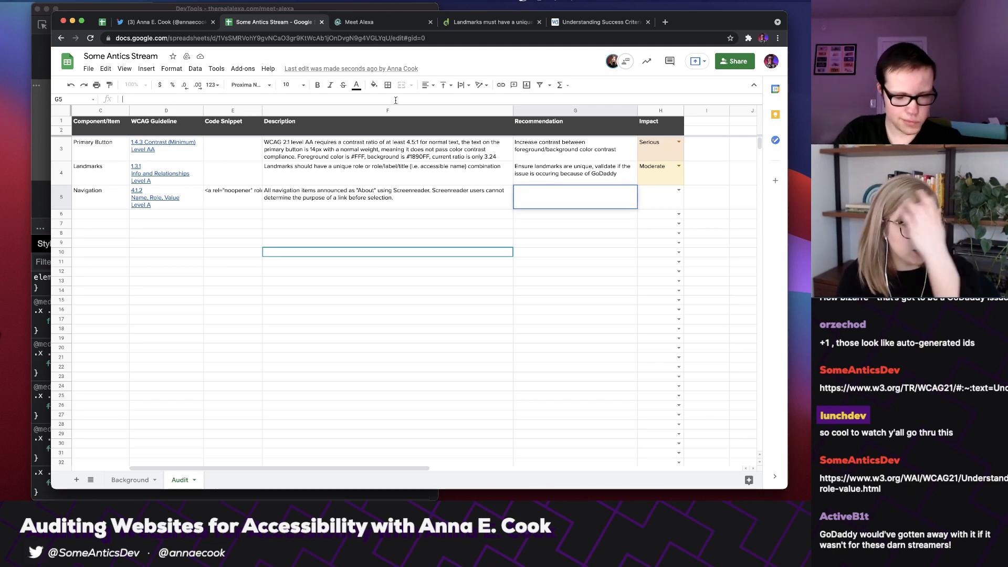
type("Remove aria-labelledby from ")
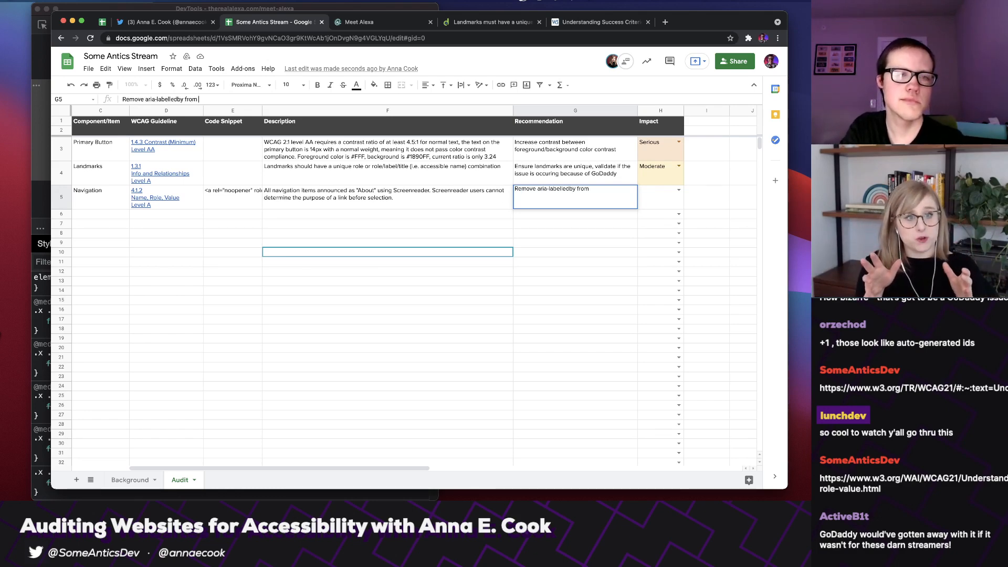
type("navlink")
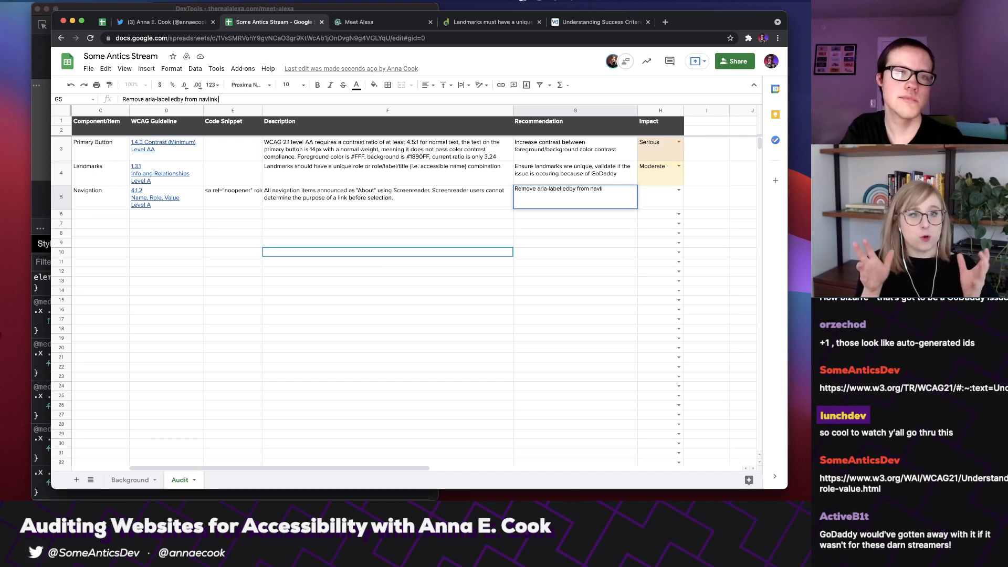
type(" anchor")
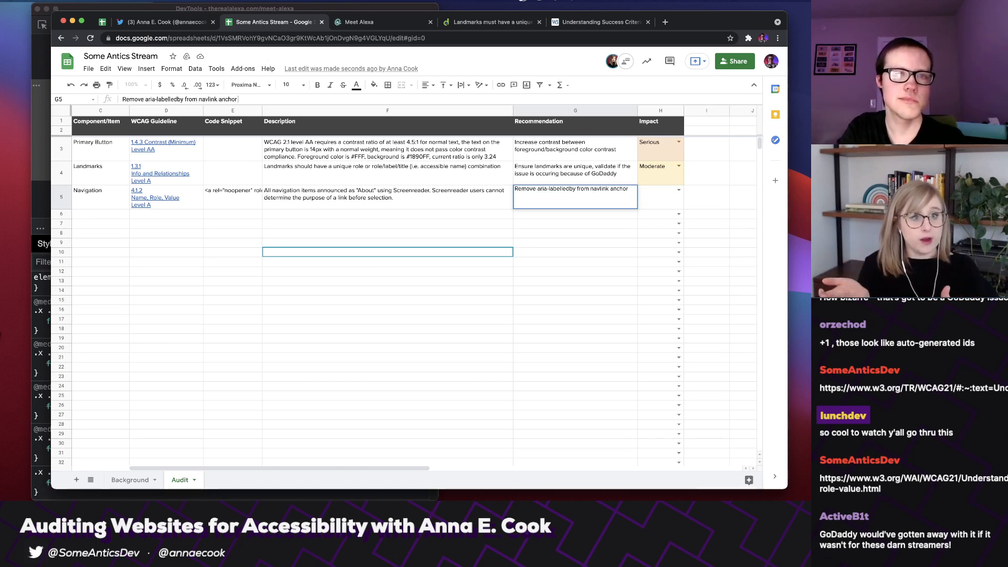
type(" tags (")
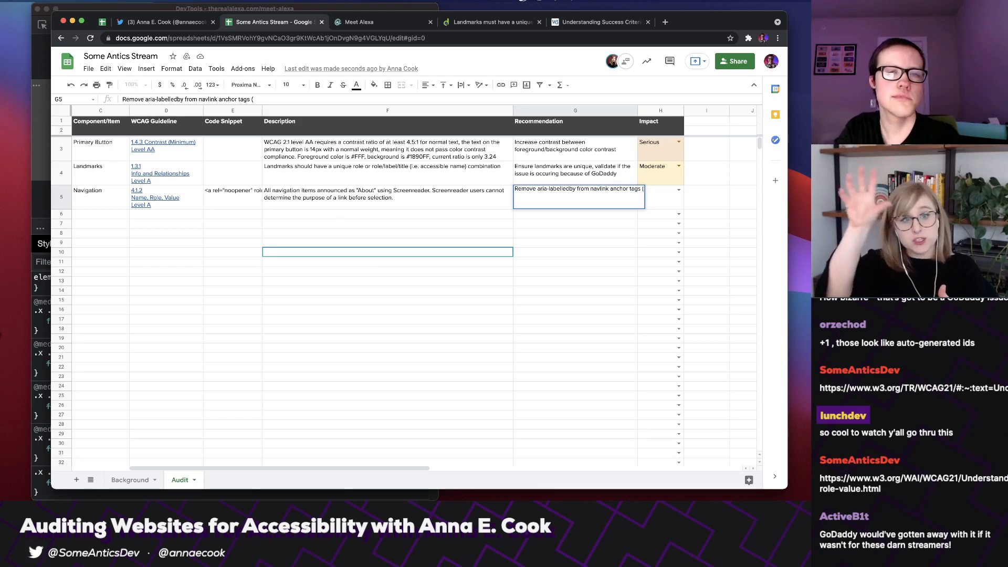
type("Surfac")
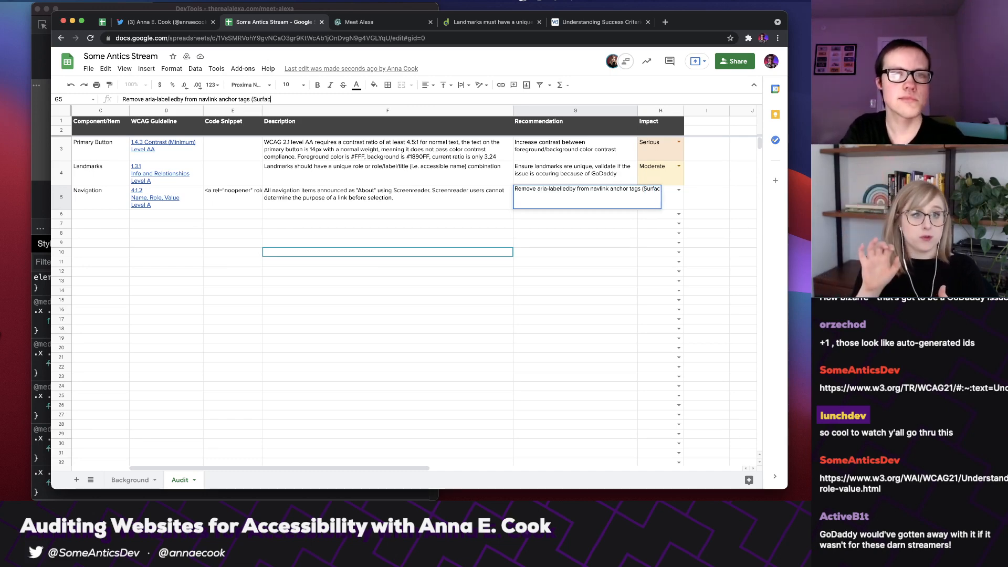
type("e to GoDdd")
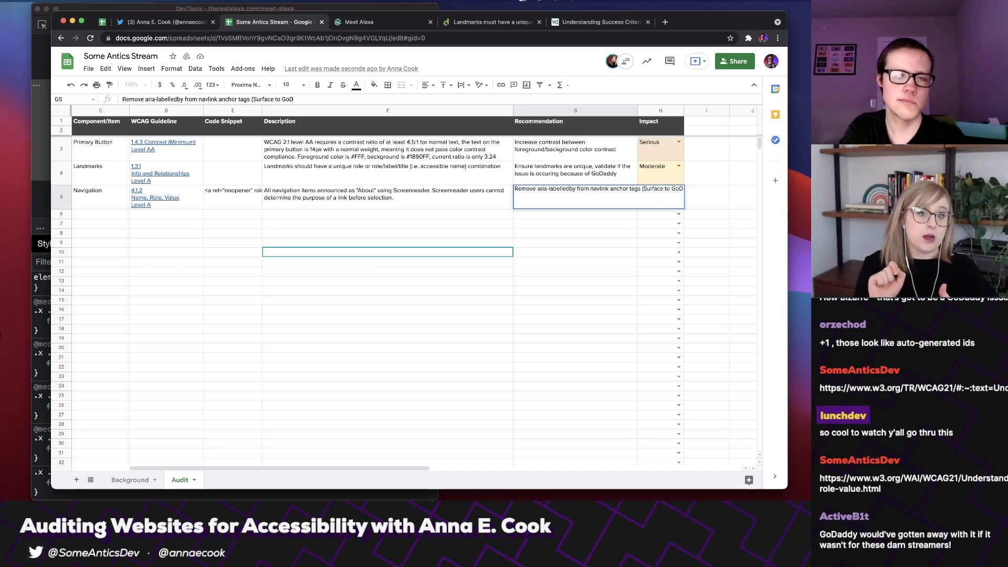
key("BackSpace")
key("BackSpace")
type("addy t")
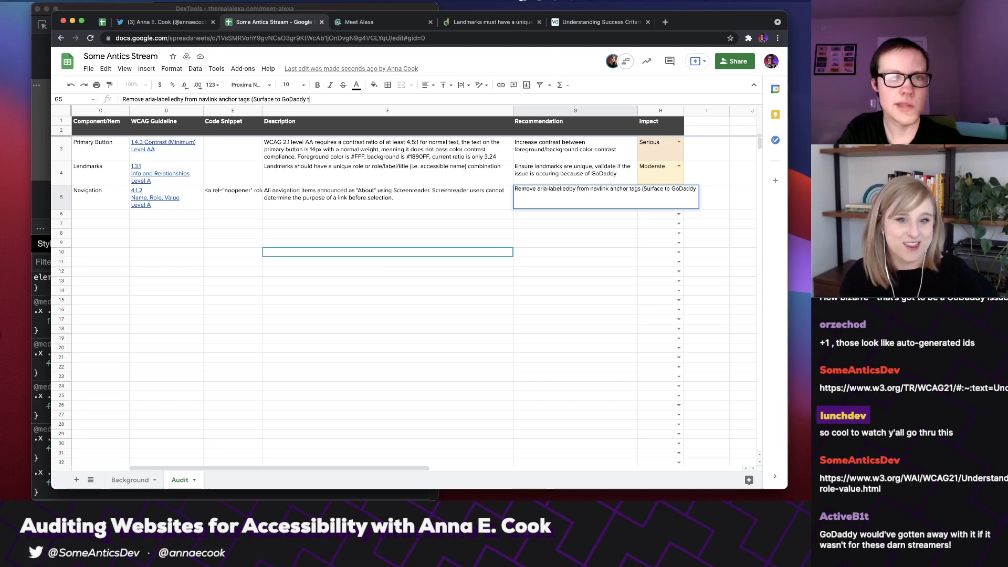
key("BackSpace")
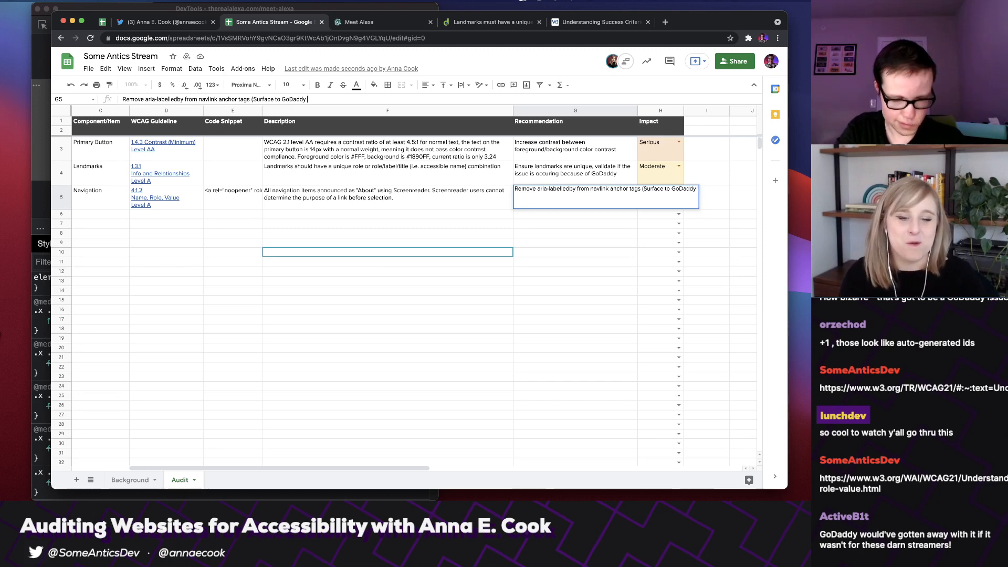
type("for fix)")
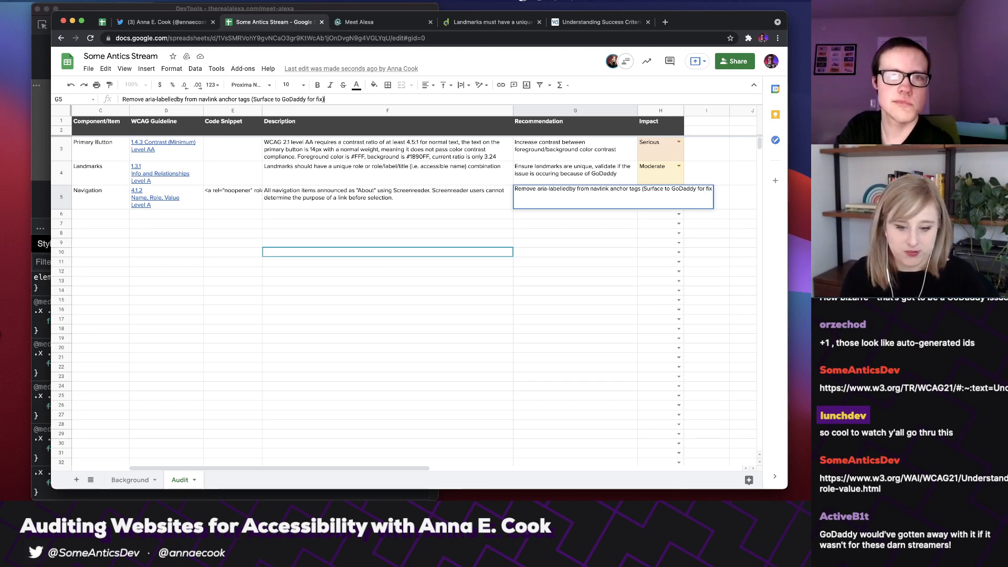
key("Return")
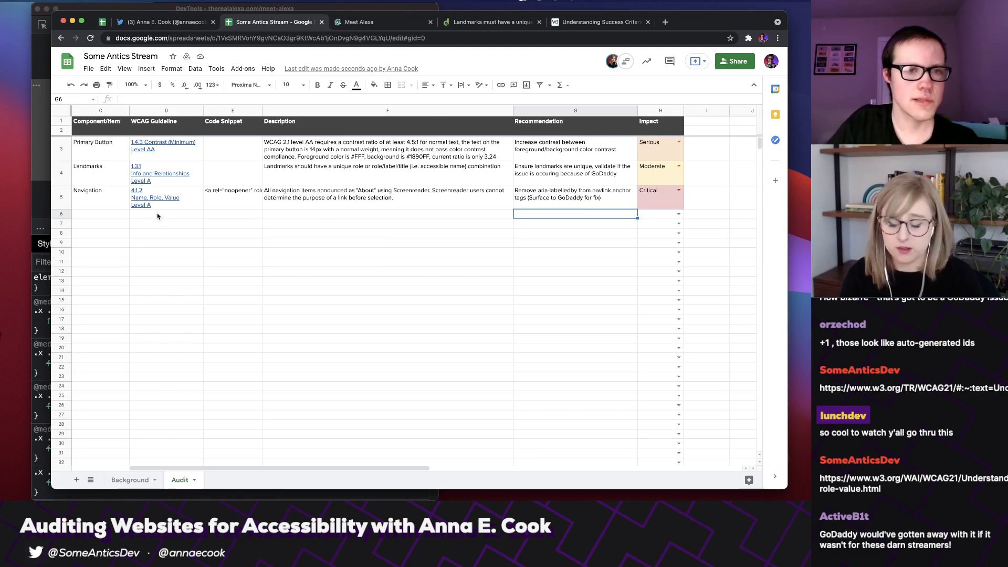
- Return to the WCAG 2.1 recommendation and search it for "link purpose"
left_click(601, 25)
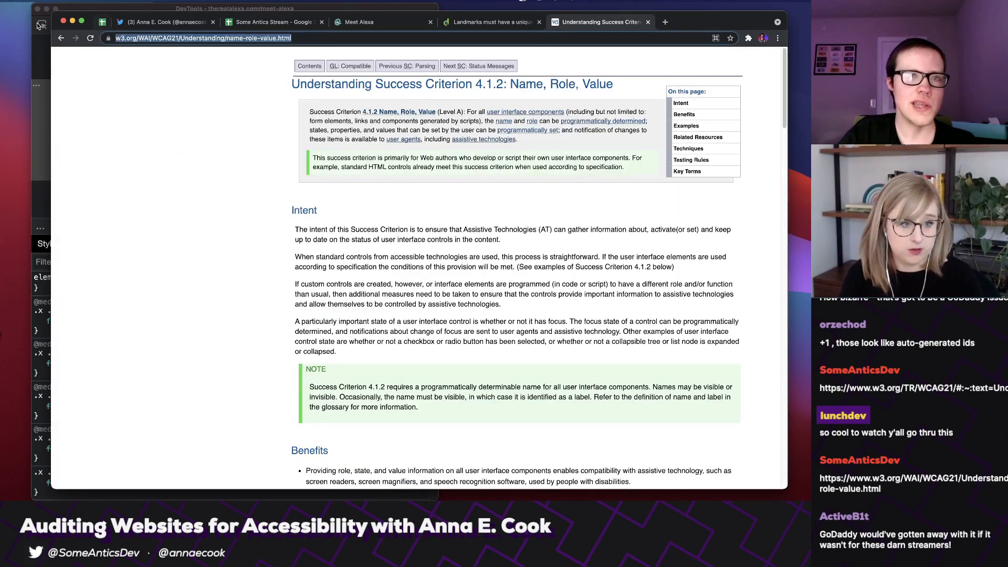
left_click(60, 38)
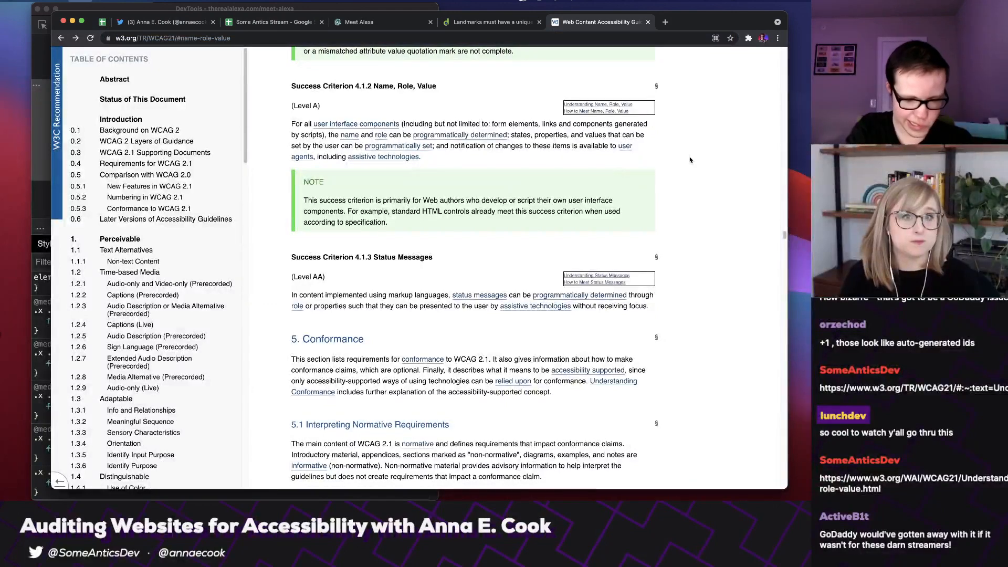
key("super+f")
type("link")
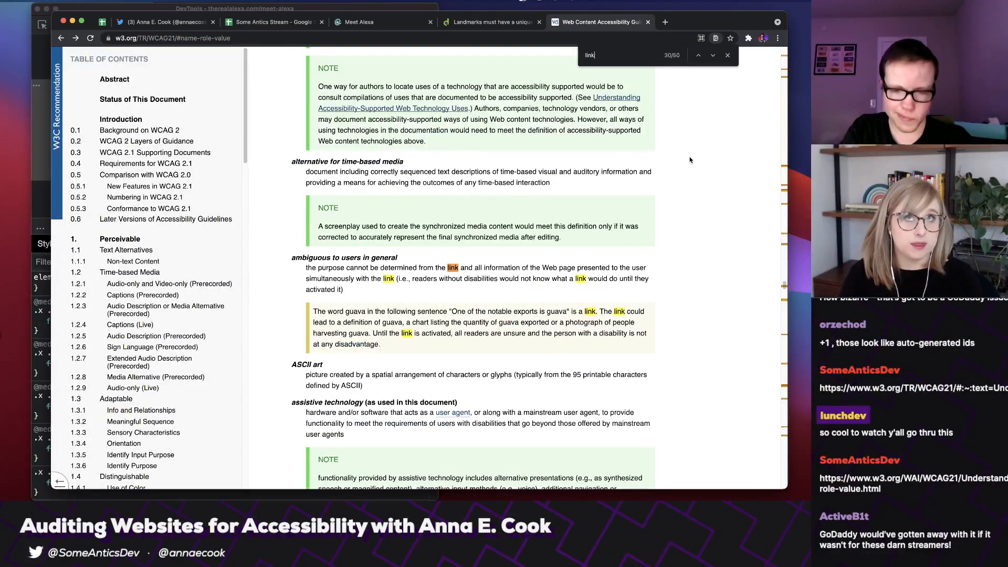
type(" pu")
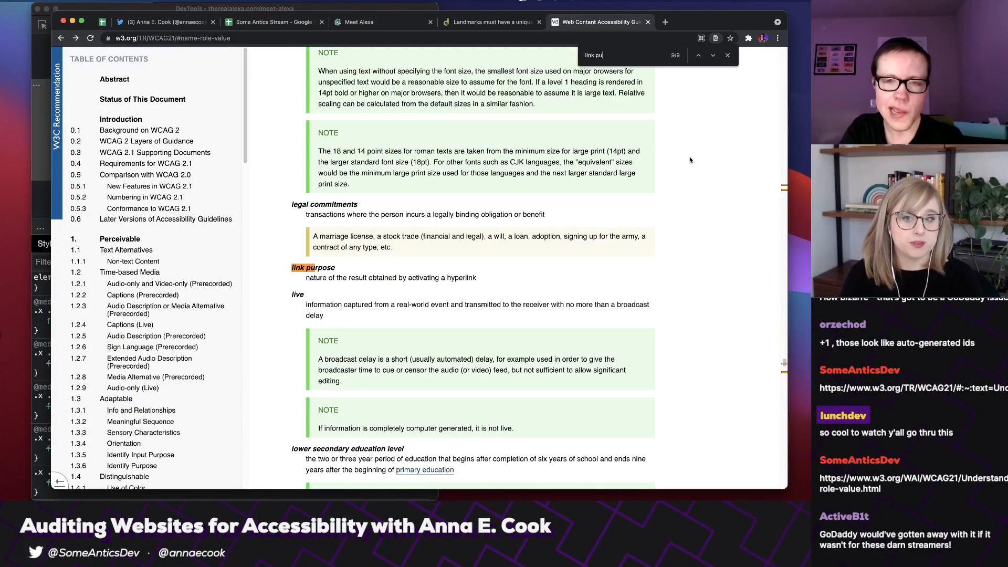
type("rpose")
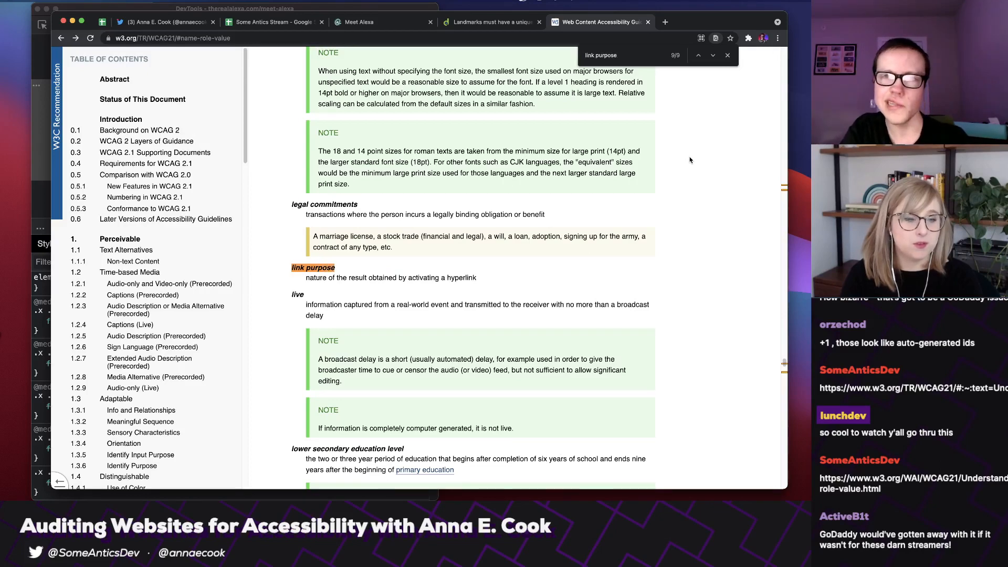
key("Return")
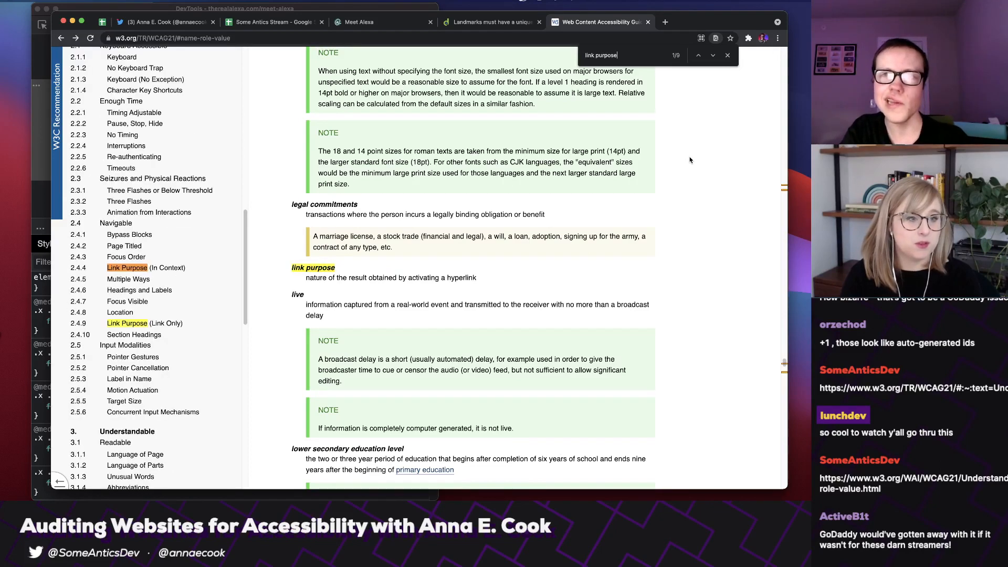
- Open the Understanding page for Success Criterion 2.4.9: Link Purpose (Link Only) and share its address in the stream chat
left_click(172, 324)
scroll(317, 212, "up", 3)
left_click(639, 152)
left_click(319, 41)
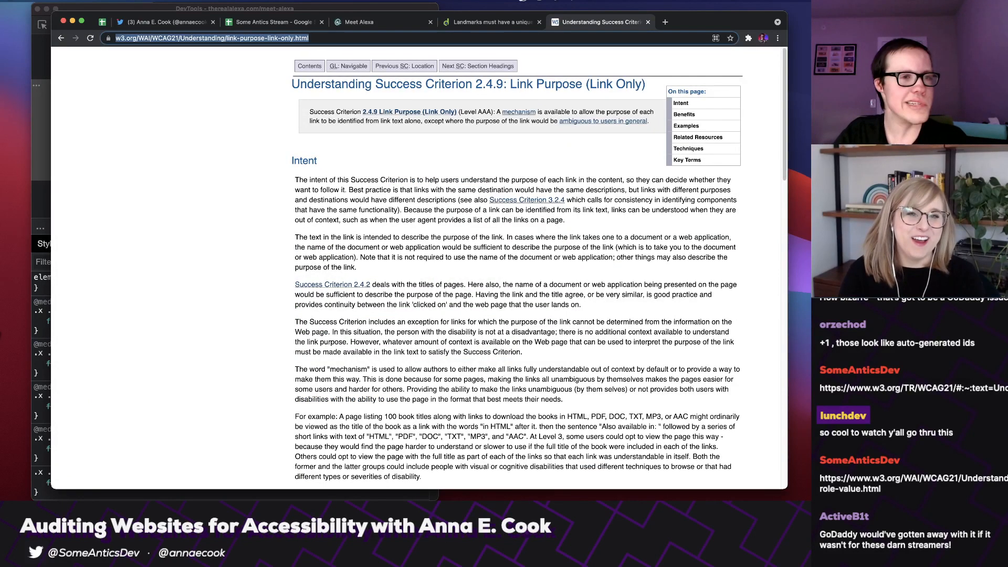
key("super+Tab")
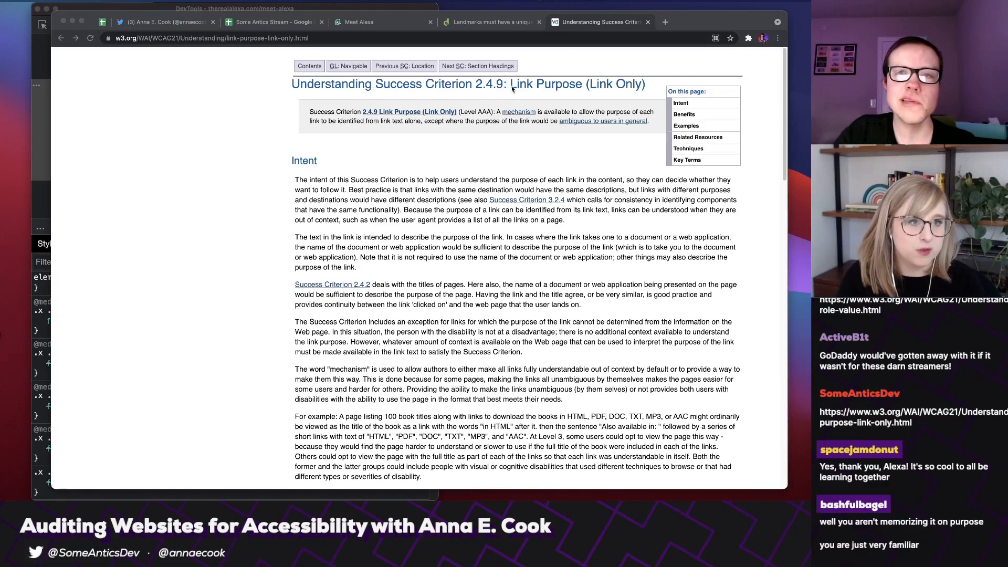
- Check the conformance level of 2.4.9, and find 2.4.4 Link Purpose (In Context) with its level in the WCAG 2.1 recommendation
left_click(129, 278)
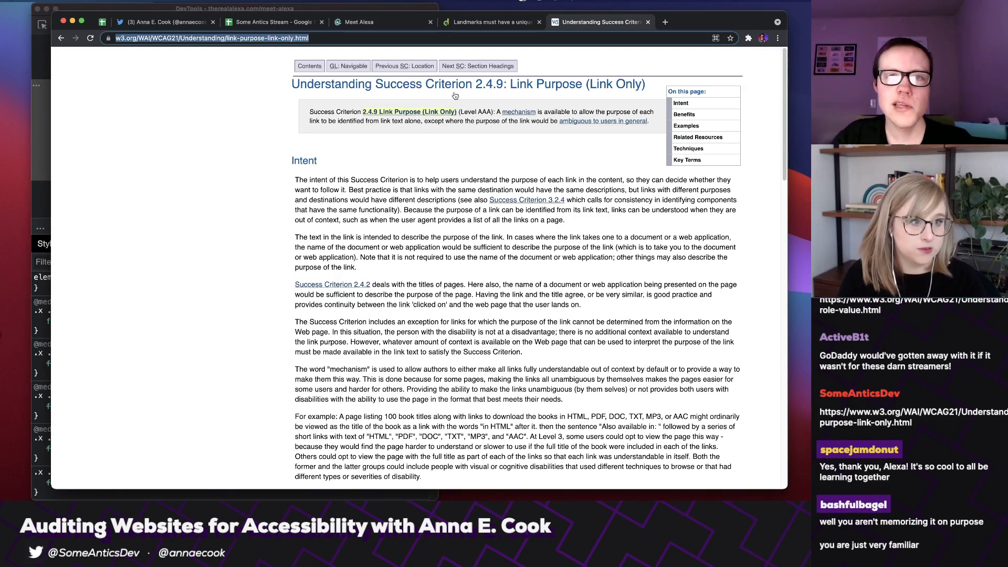
left_click_drag(458, 111, 493, 112)
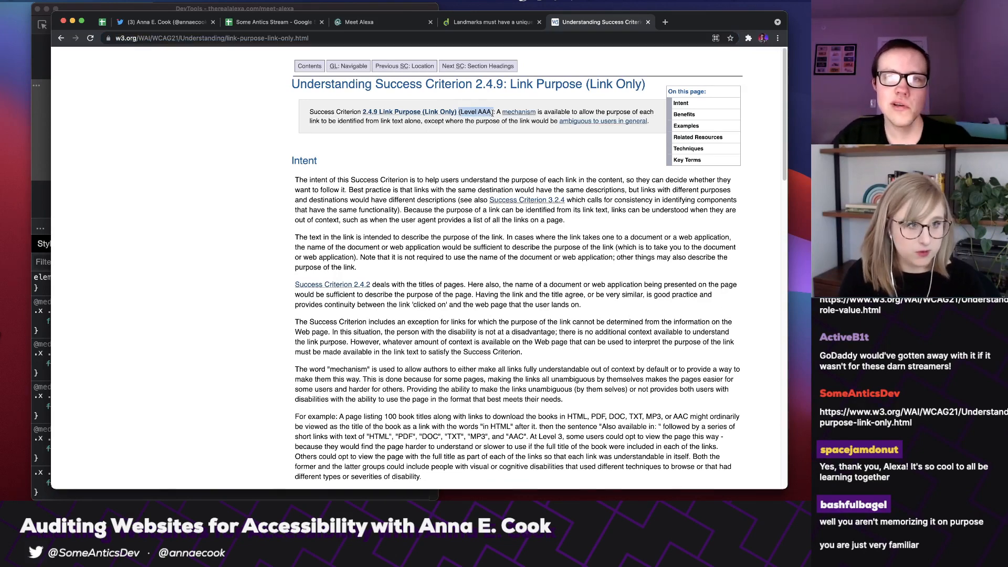
left_click(61, 38)
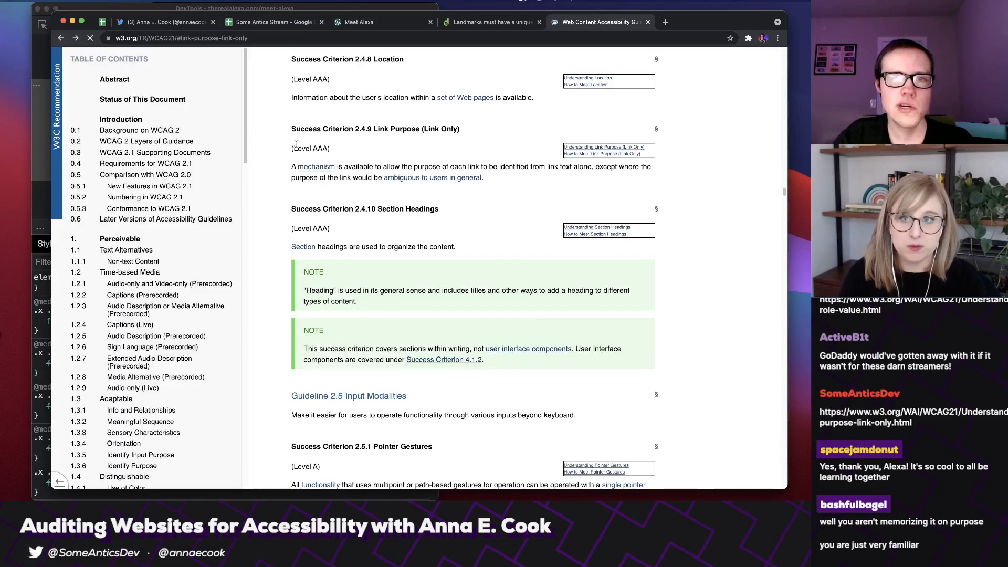
scroll(479, 202, "up", 2)
scroll(475, 196, "up", 6)
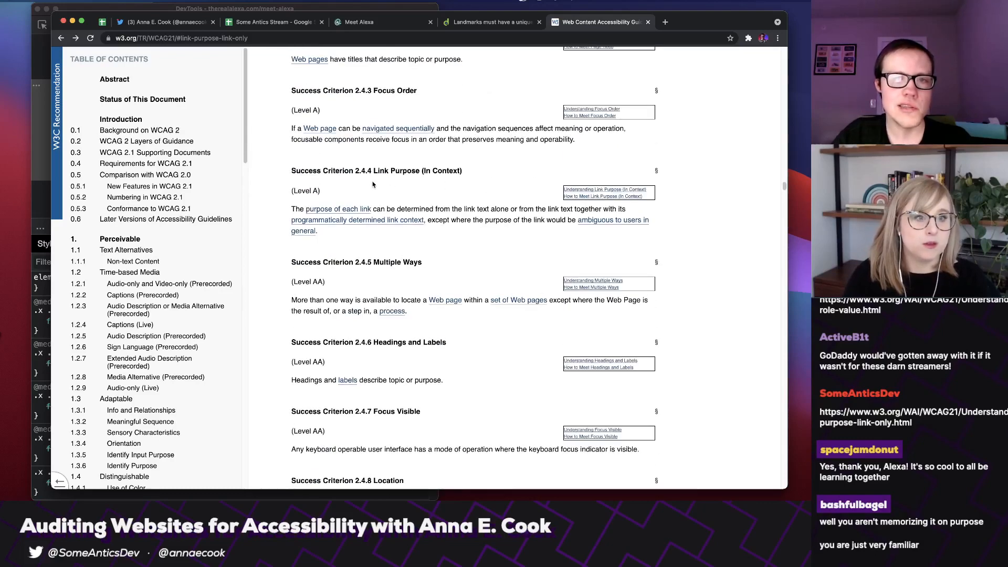
left_click_drag(354, 171, 471, 175)
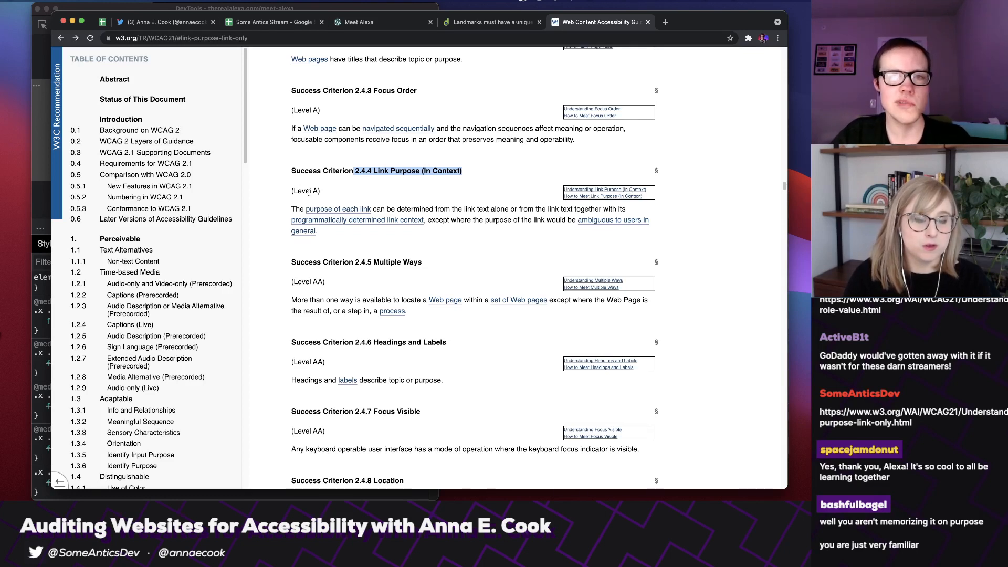
left_click_drag(289, 192, 345, 198)
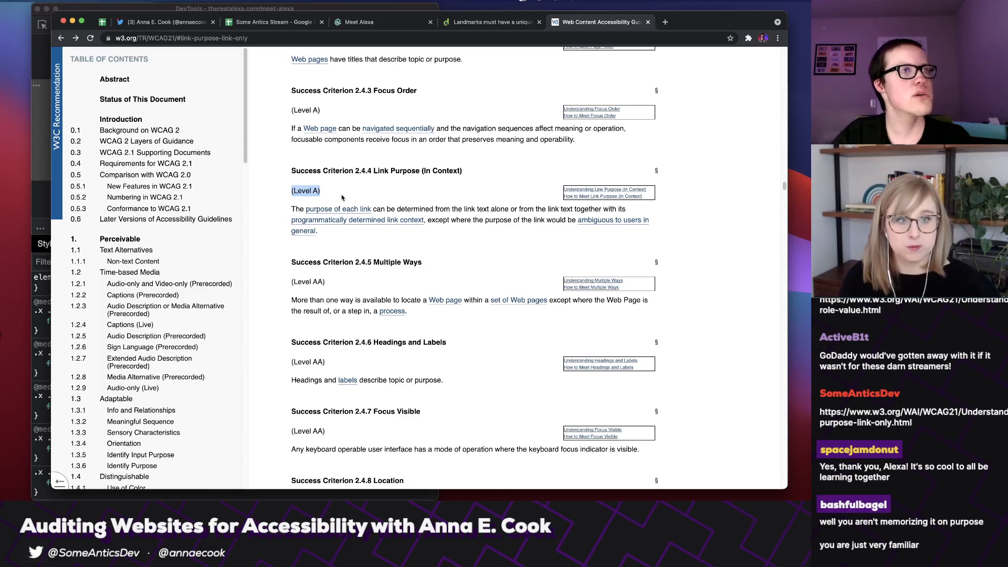
- Open the Understanding page for Success Criterion 2.4.4: Link Purpose (In Context) and share its address in the stream chat
left_click(609, 191)
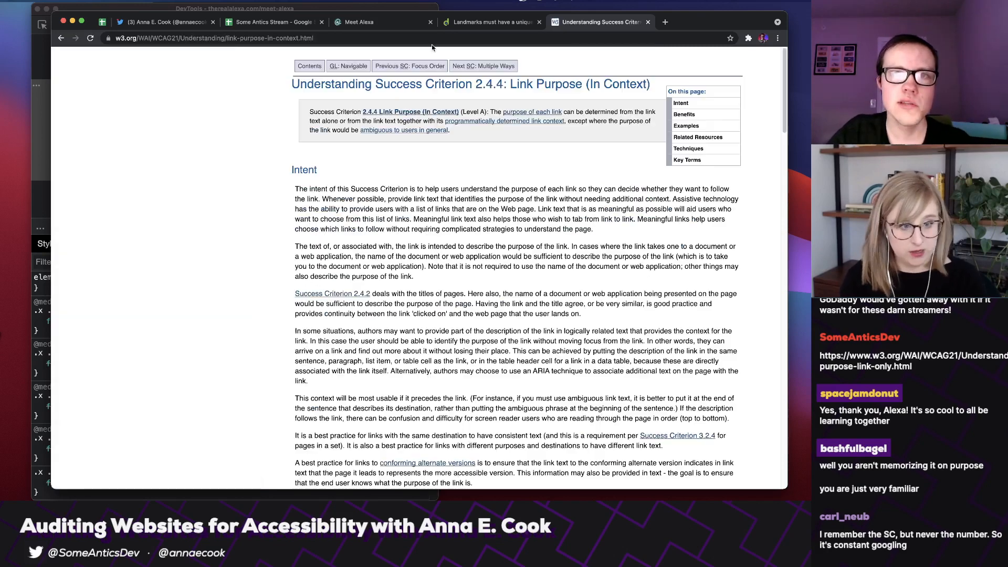
left_click(430, 42)
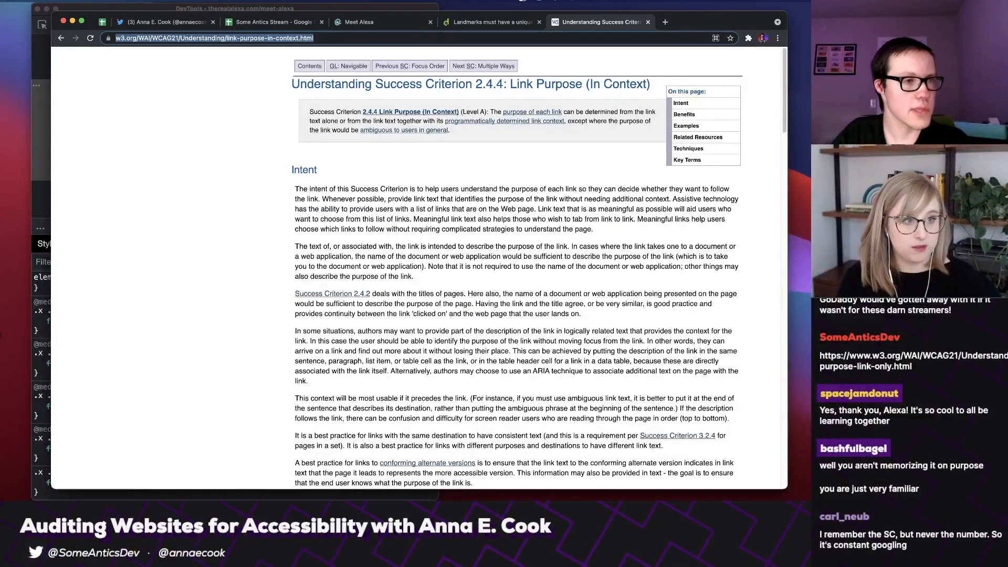
key("super+Tab")
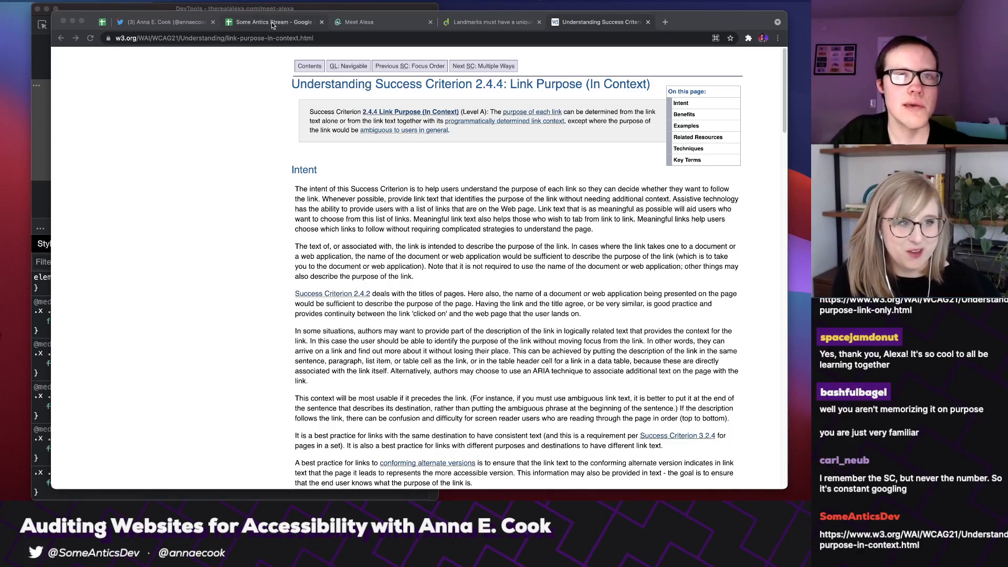
- In the audit spreadsheet, set the impact of the row 6 Navigation issue about links opening in a new tab to Moderate
left_click(288, 28)
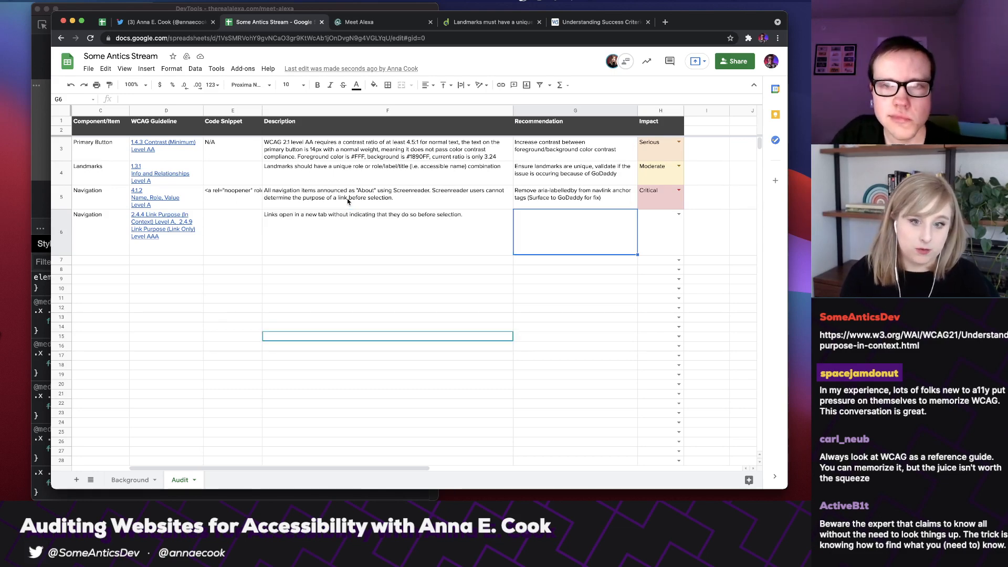
left_click(707, 246)
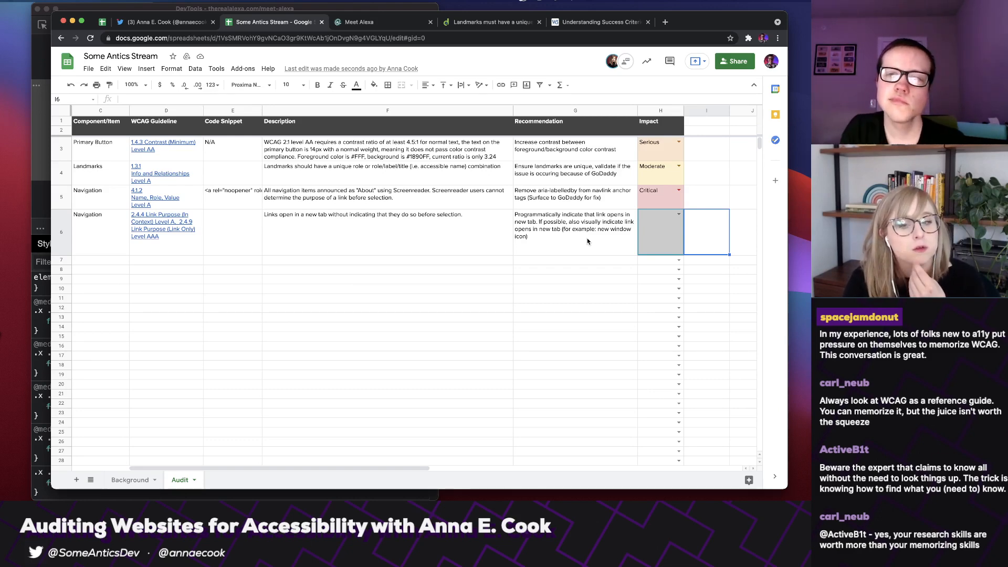
left_click(679, 214)
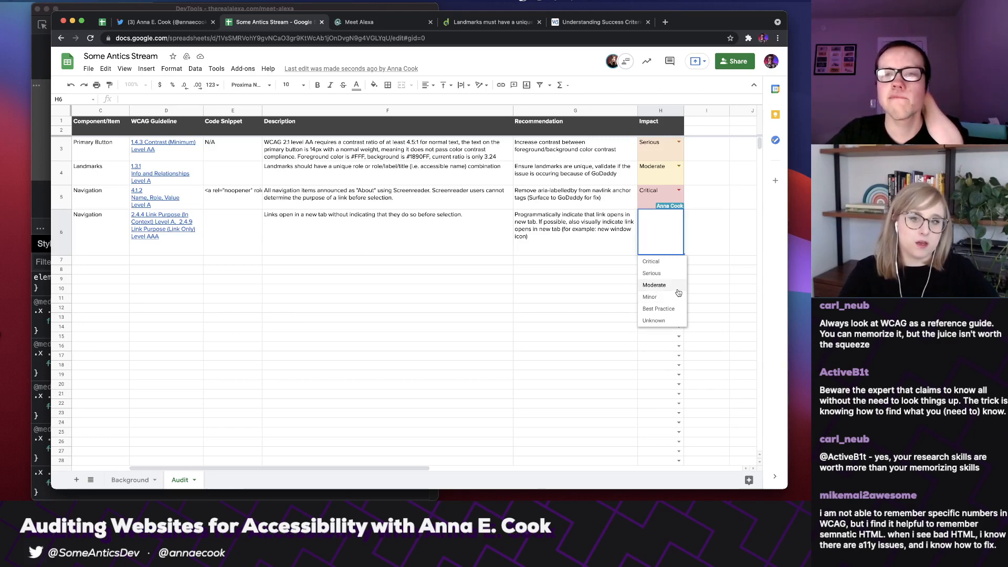
left_click(678, 292)
left_click(718, 232)
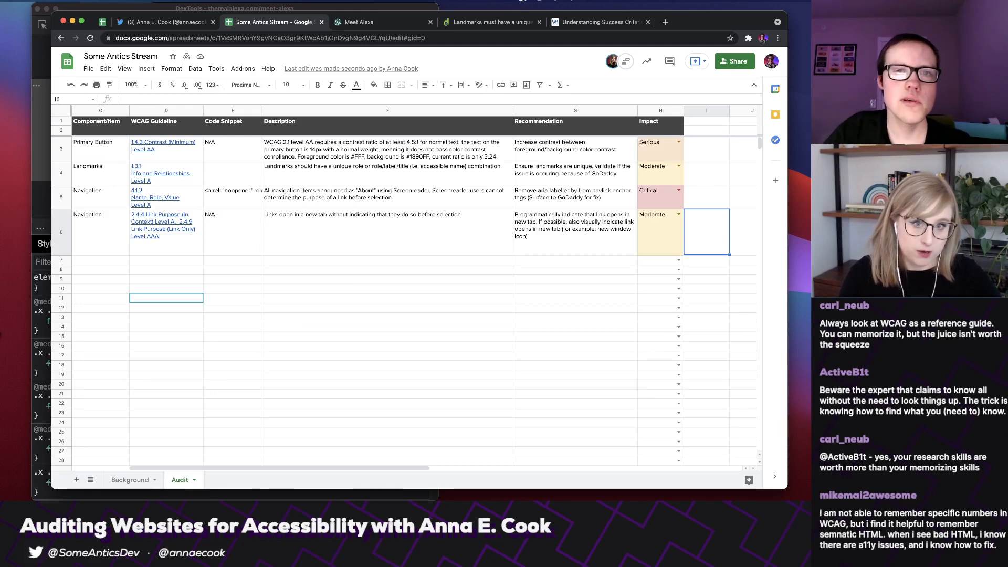
- Check the About submenu on the Meet Alexa page, and open the Accessible Social page to review its introduction and topic cards
left_click(364, 22)
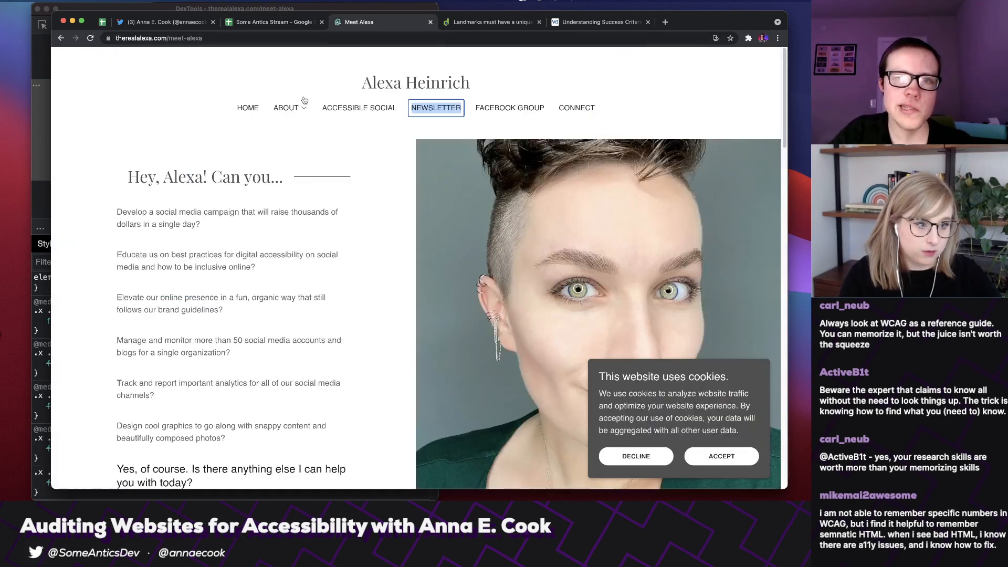
left_click(287, 107)
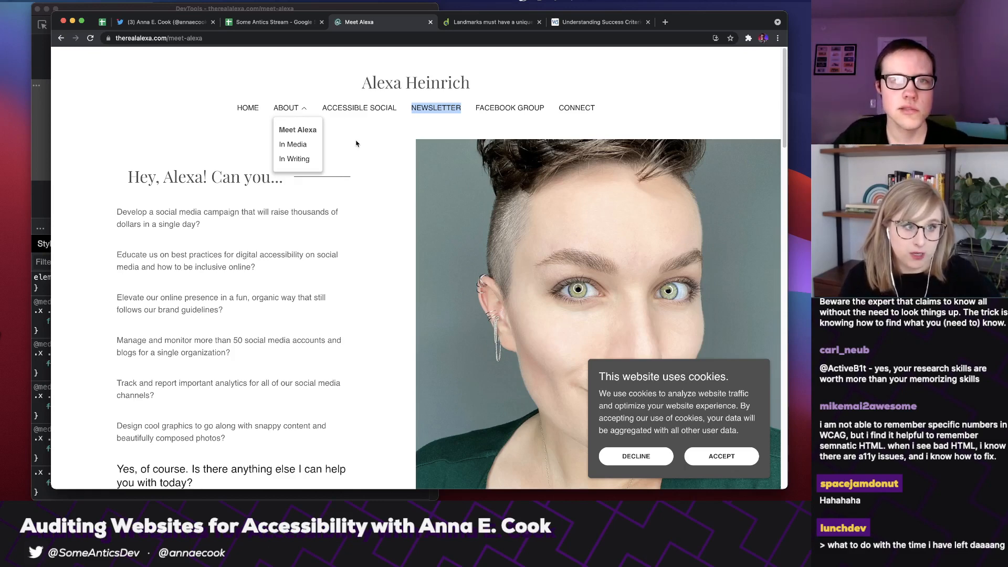
left_click(359, 137)
left_click(362, 107)
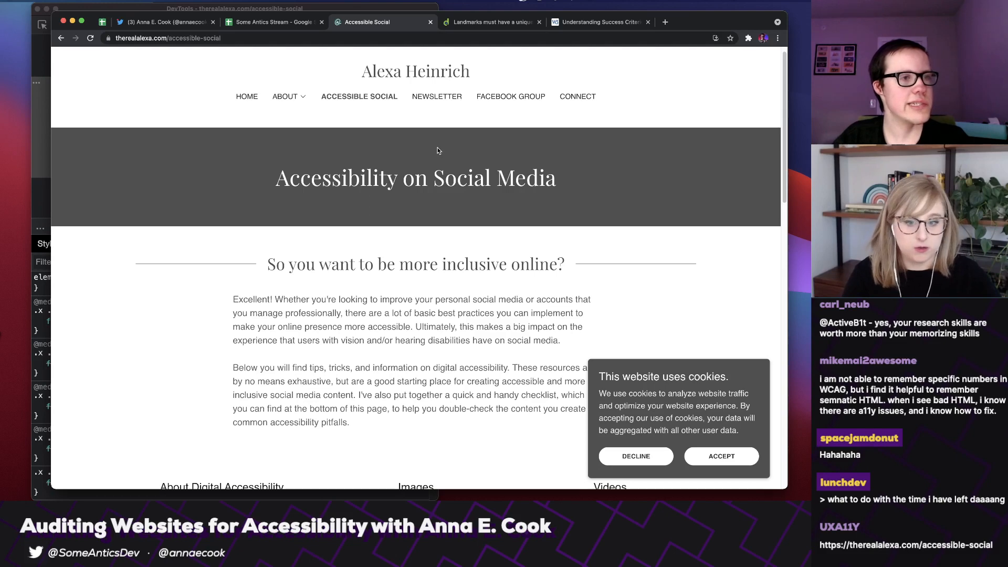
scroll(603, 177, "down", 5)
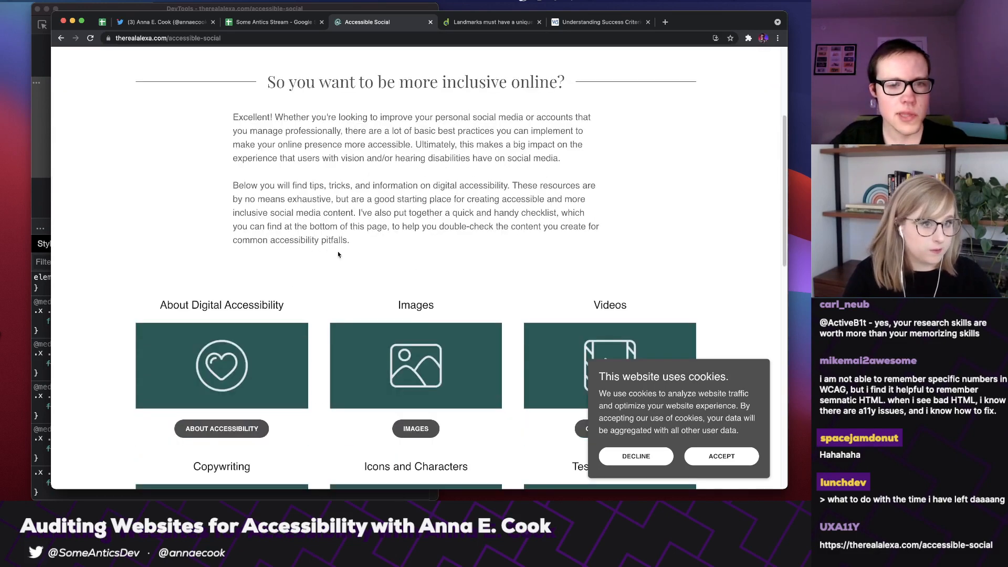
scroll(249, 336, "down", 2)
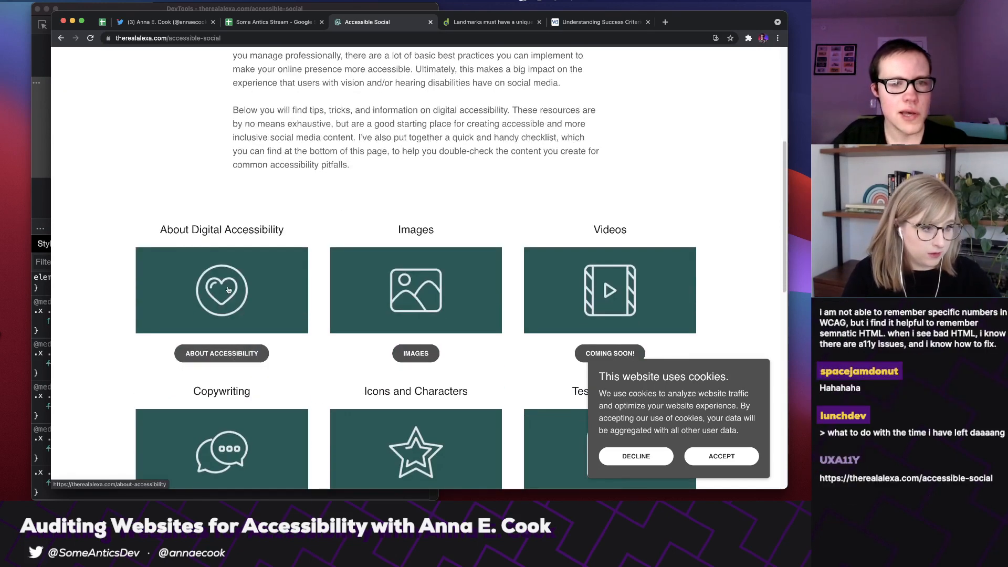
scroll(389, 242, "up", 3)
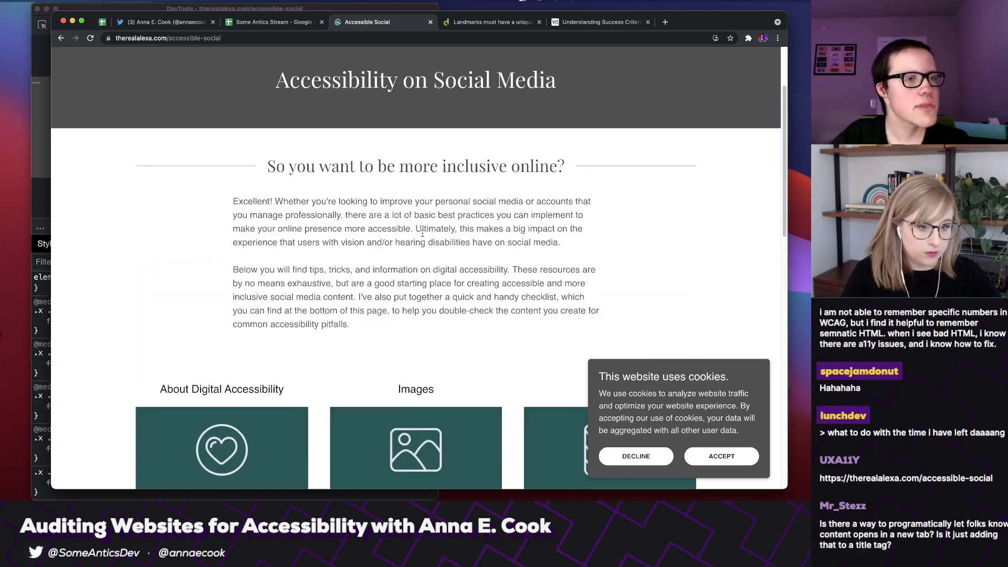
scroll(422, 232, "down", 2)
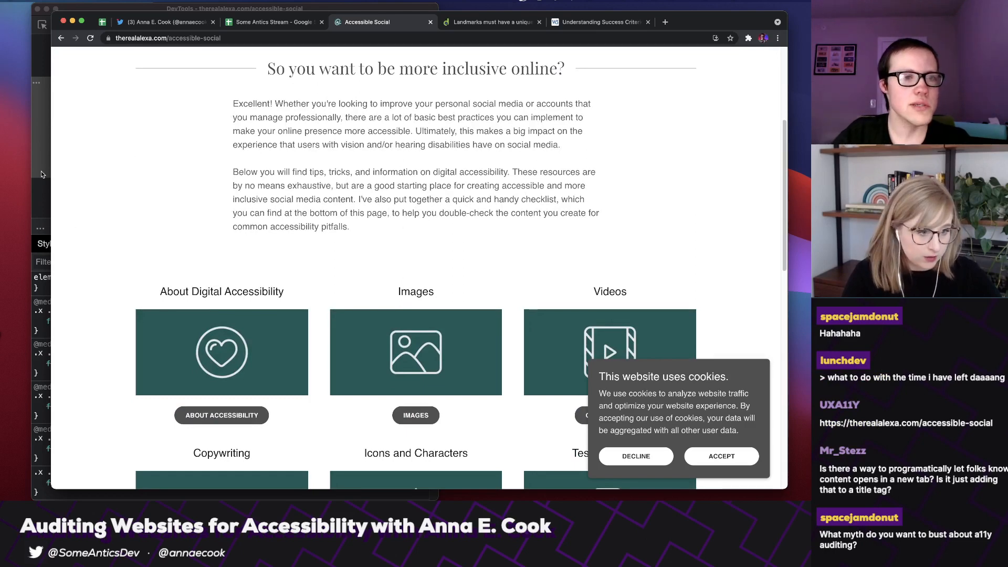
- Run an axe DevTools scan of the entire Accessible Social page
left_click(39, 202)
left_click(340, 26)
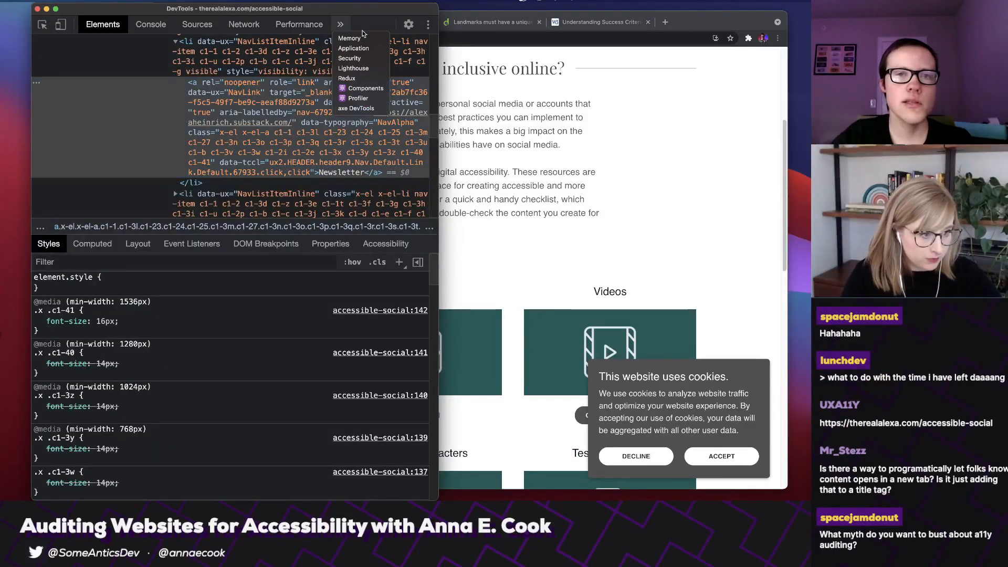
left_click(358, 108)
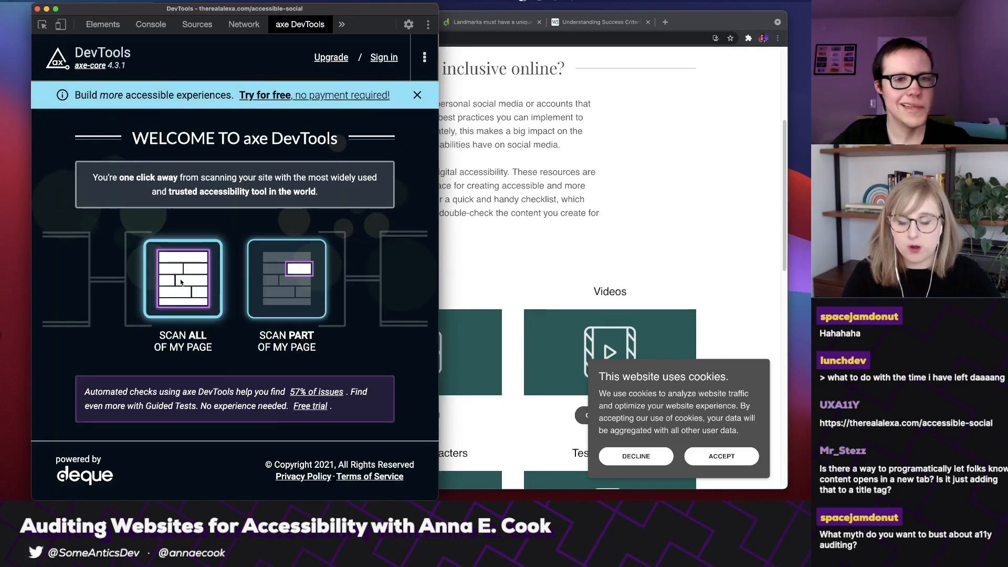
left_click(180, 282)
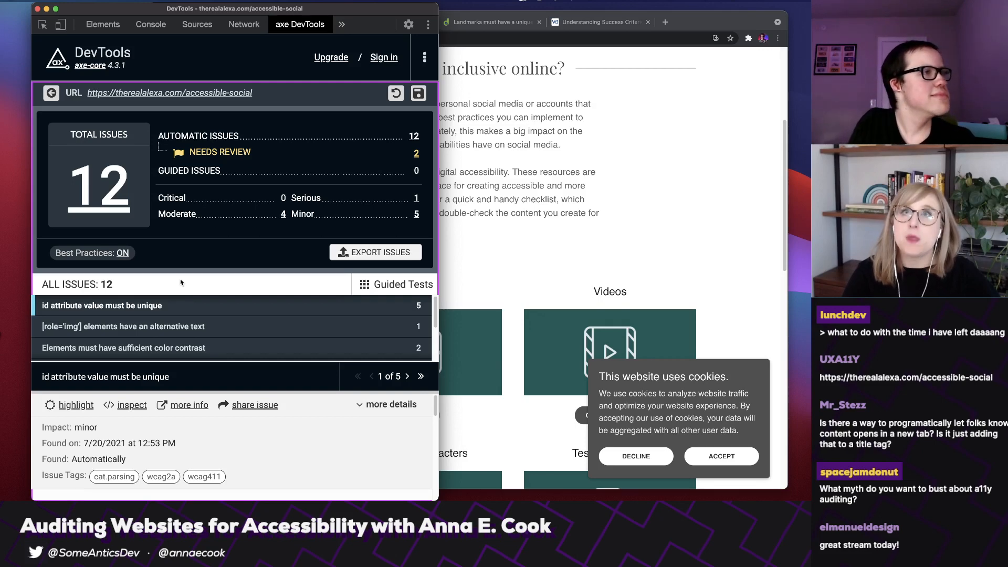
- Return to the Accessible Social page in the browser and view its header and main heading
key("super+Tab")
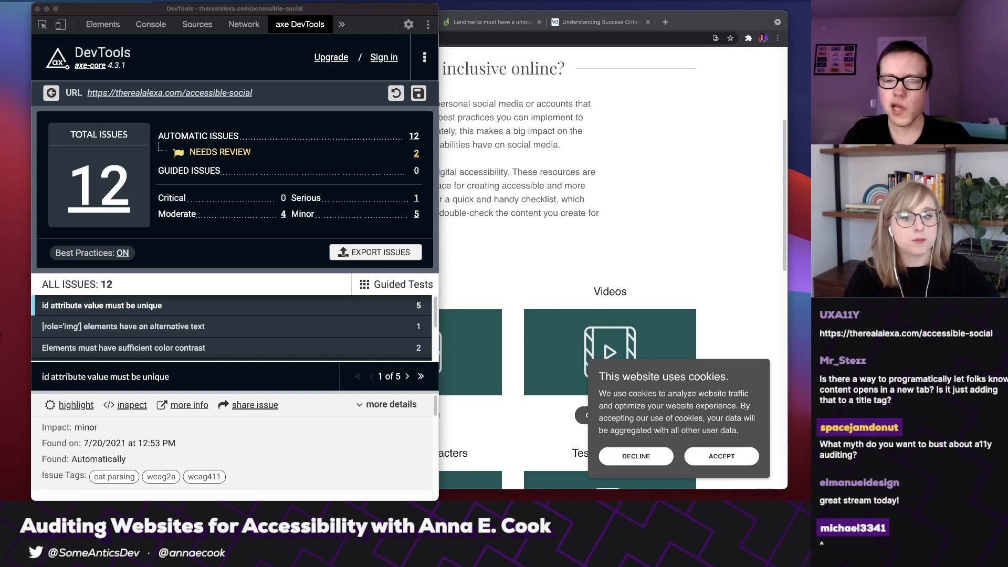
left_click(536, 141)
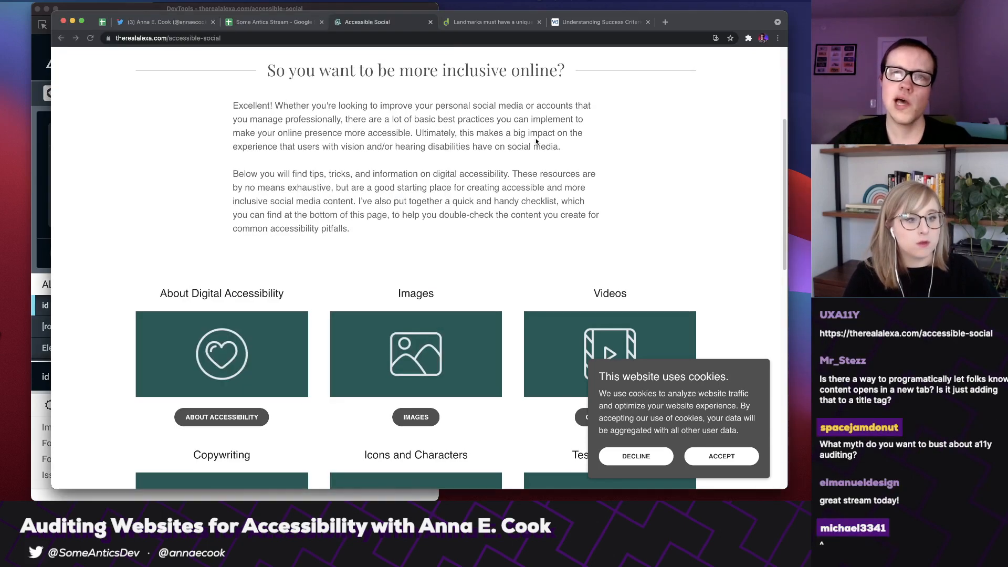
scroll(536, 141, "up", 5)
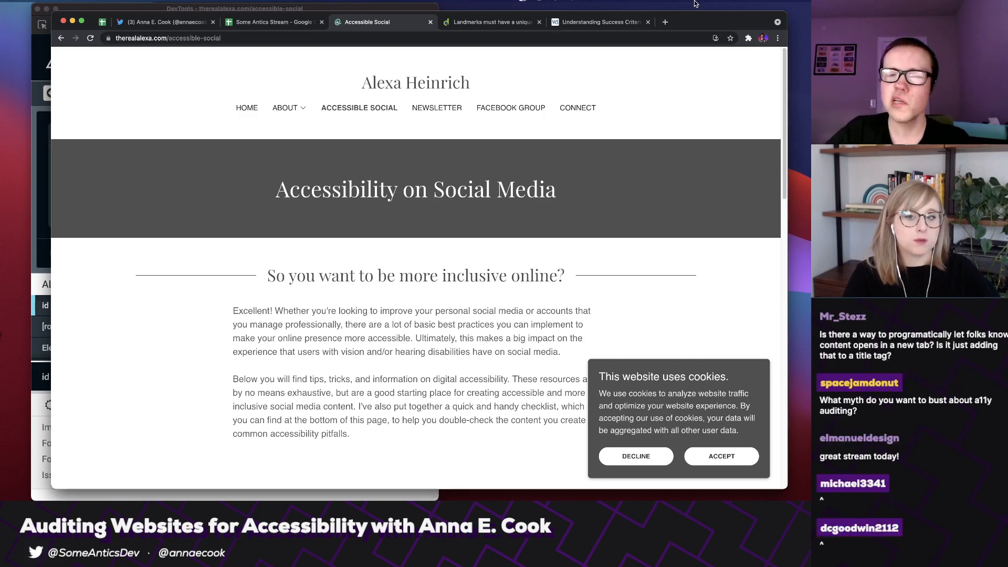
- Search the web in a new tab for the accessibility author's "inclusively hidden" article
left_click(665, 23)
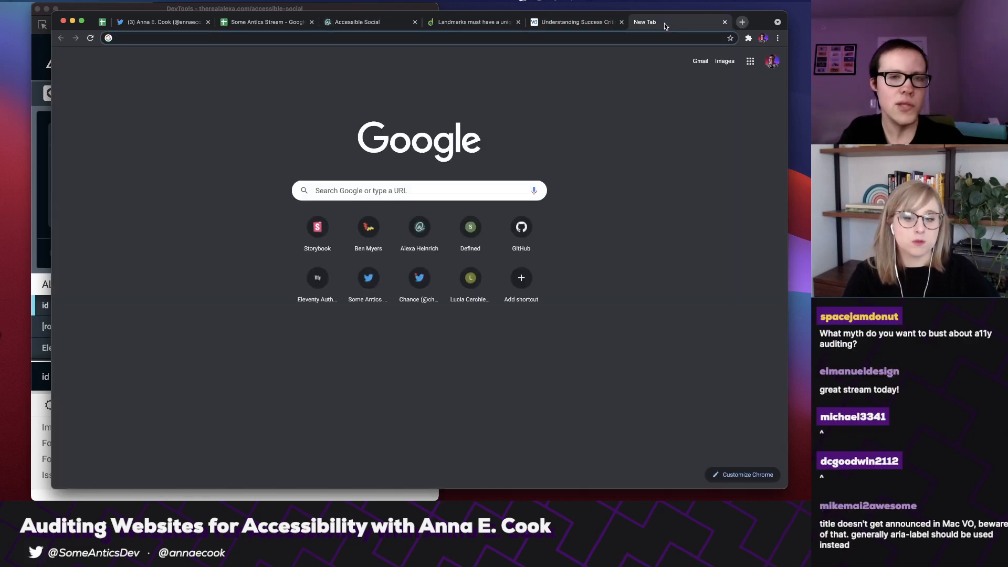
type("vi")
key("BackSpace")
key("BackSpace")
key("BackSpace")
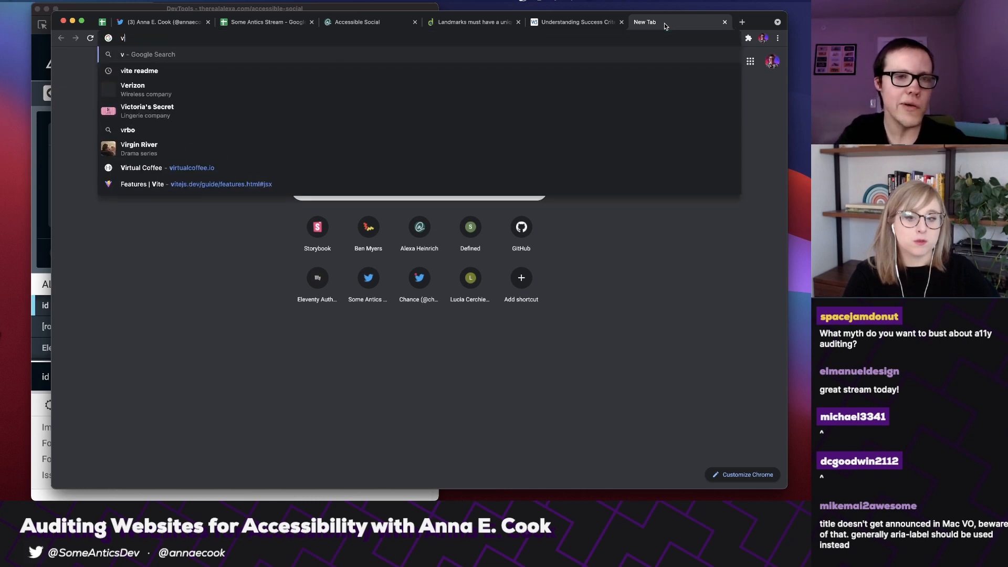
type("scott")
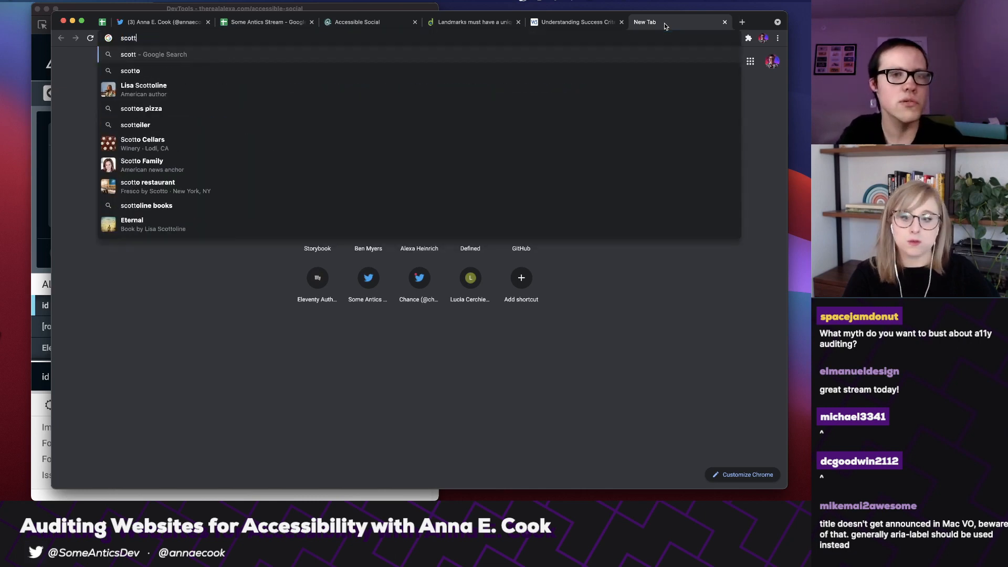
type(" o'hara in")
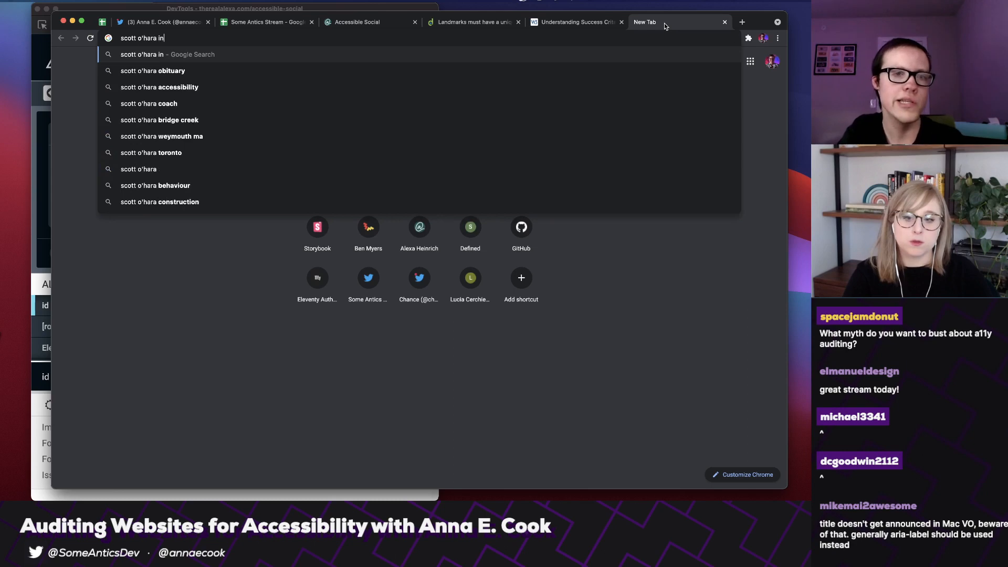
type("clusively hidden")
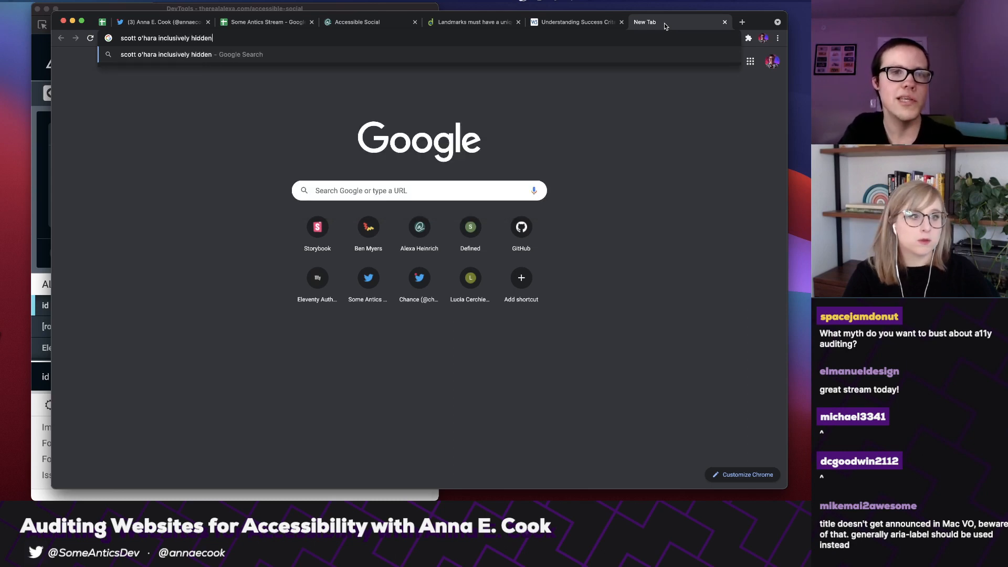
key("Return")
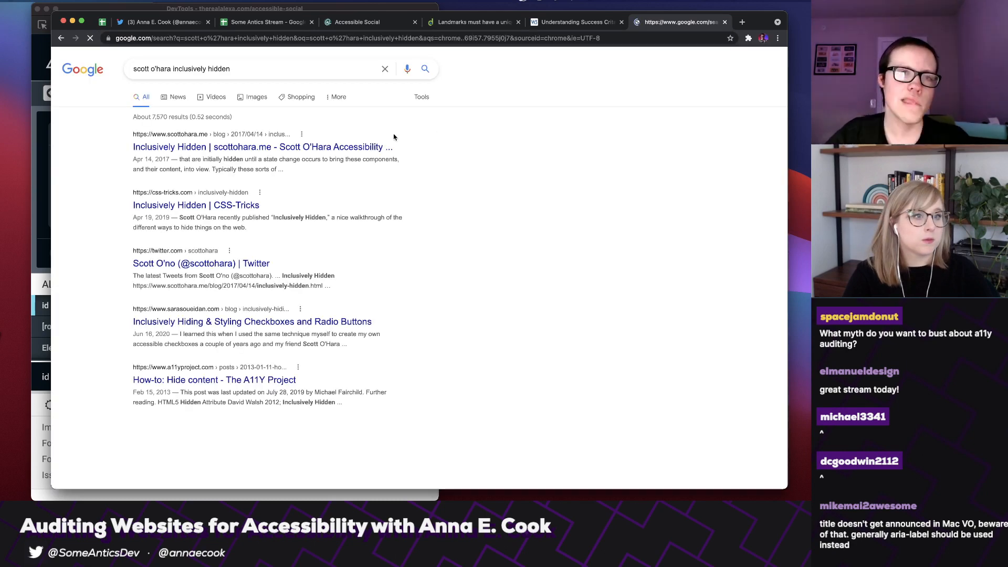
- Open the Inclusively Hidden article on the author's own site and share its address in the stream chat
left_click(366, 146)
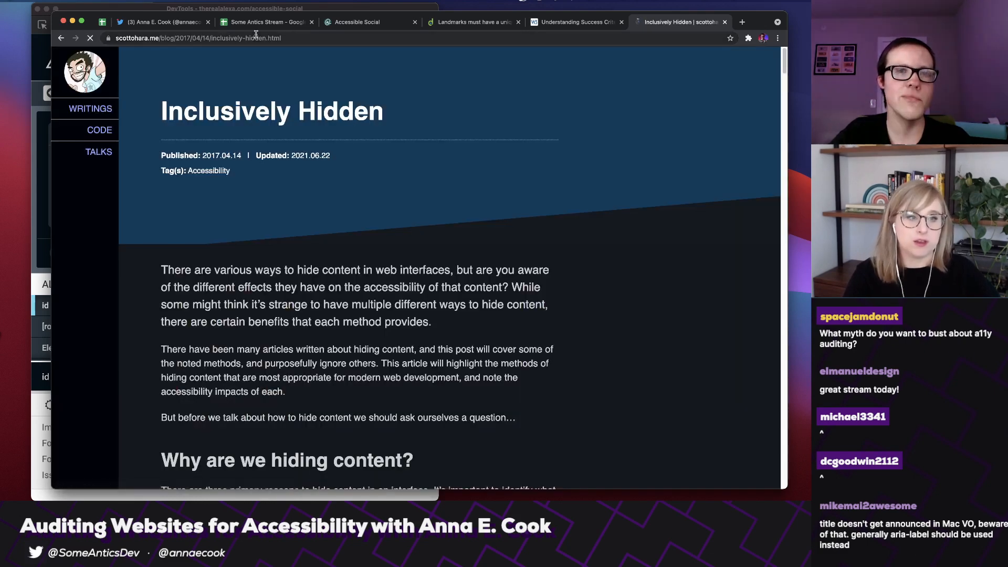
left_click(303, 41)
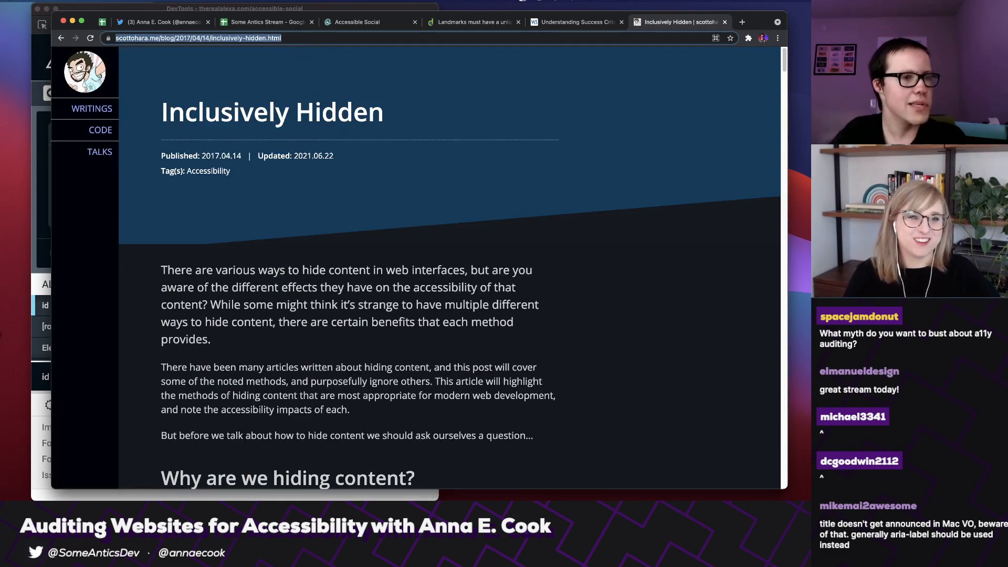
key("super+Tab")
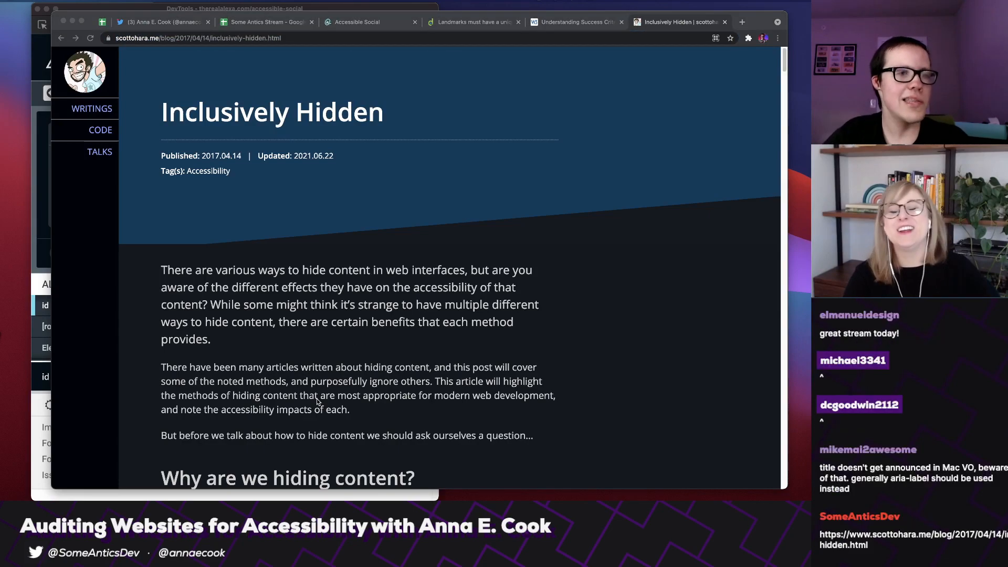
- Find the Hiding Content Visually section of the article and highlight the CSS declarations inside the visually-hidden class example
scroll(357, 342, "down", 15)
scroll(356, 341, "down", 20)
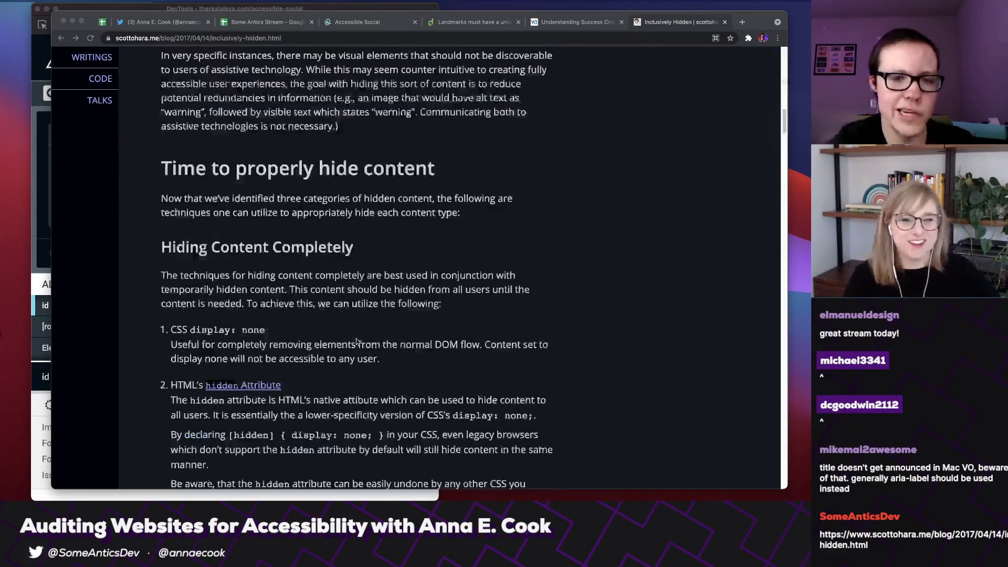
scroll(356, 341, "up", 2)
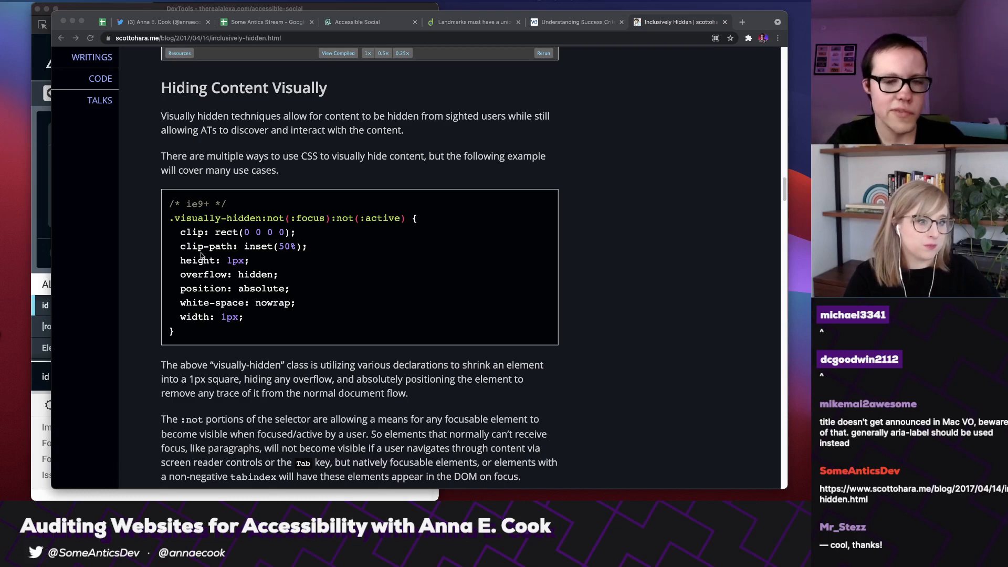
left_click(277, 298)
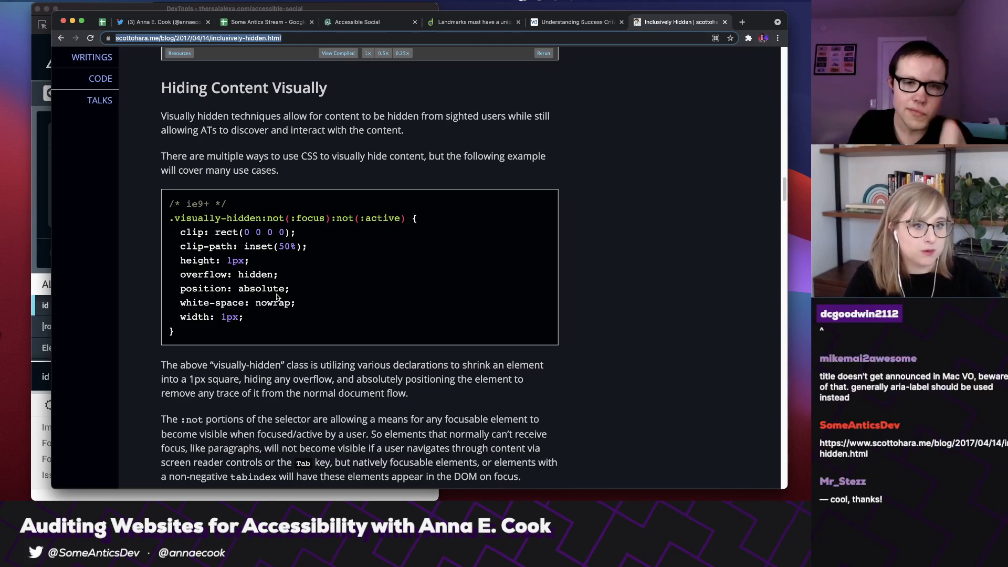
left_click_drag(258, 313, 173, 227)
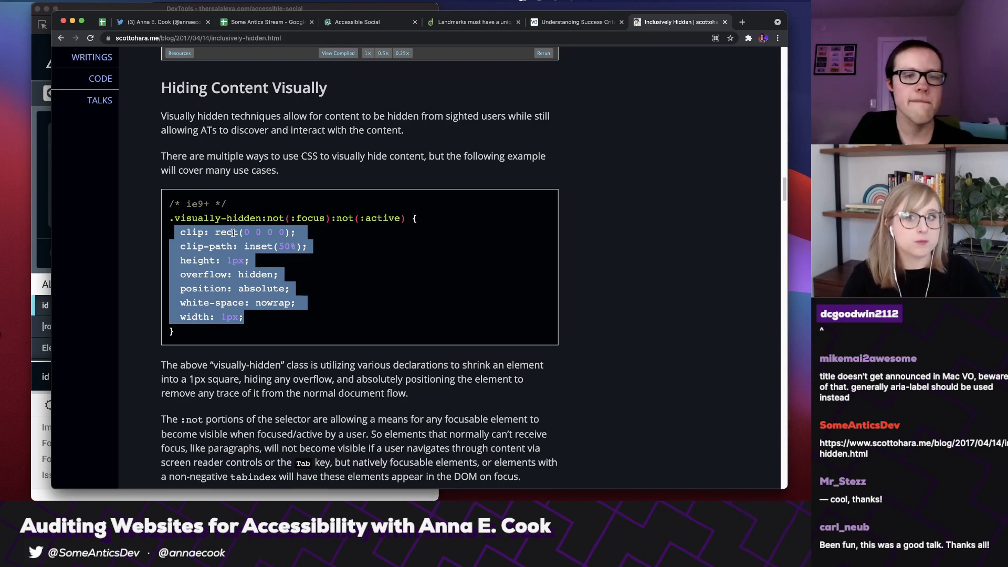
- Revisit the Accessible Social page and the Audit sheet of the Some Antics Stream spreadsheet
left_click(357, 22)
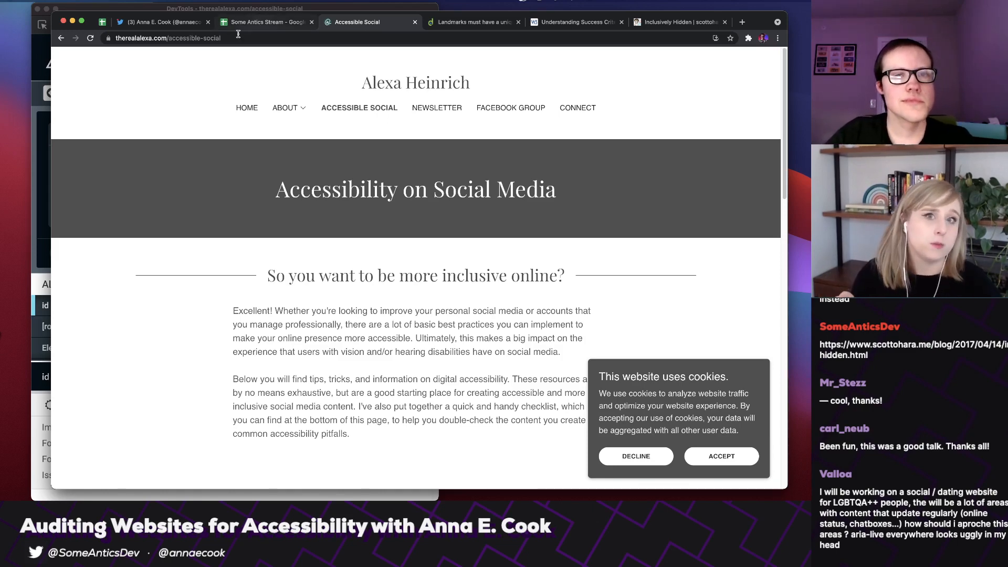
key("ctrl+shift+Tab")
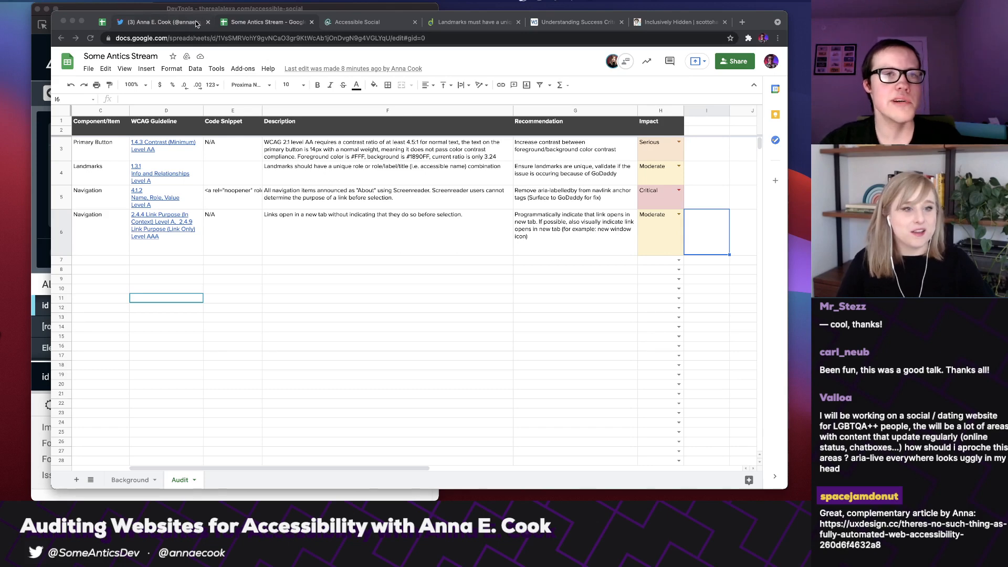
- Open the stream guest's Twitter profile and view the pinned tweet about fully automated web accessibility
left_click(160, 22)
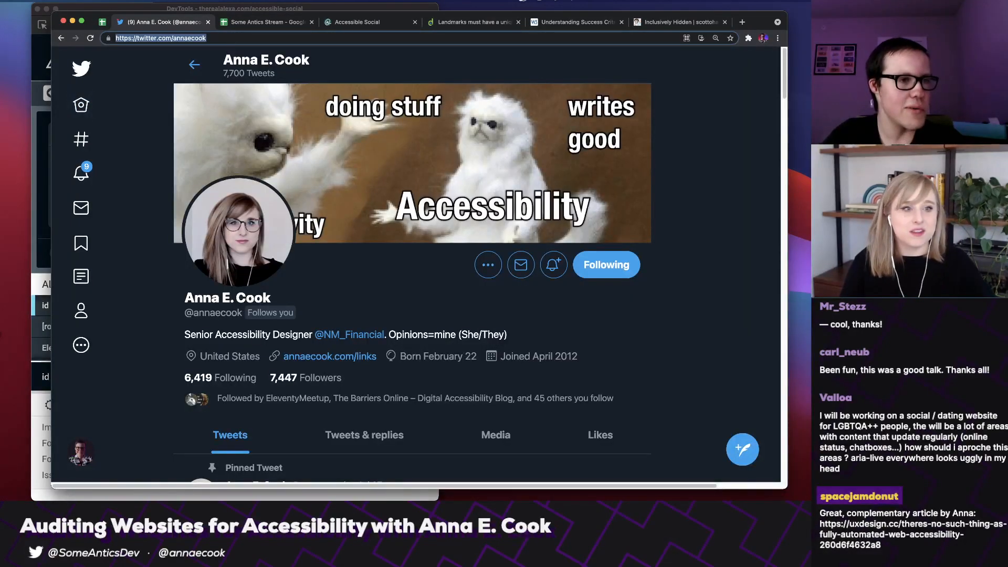
key("super+Tab")
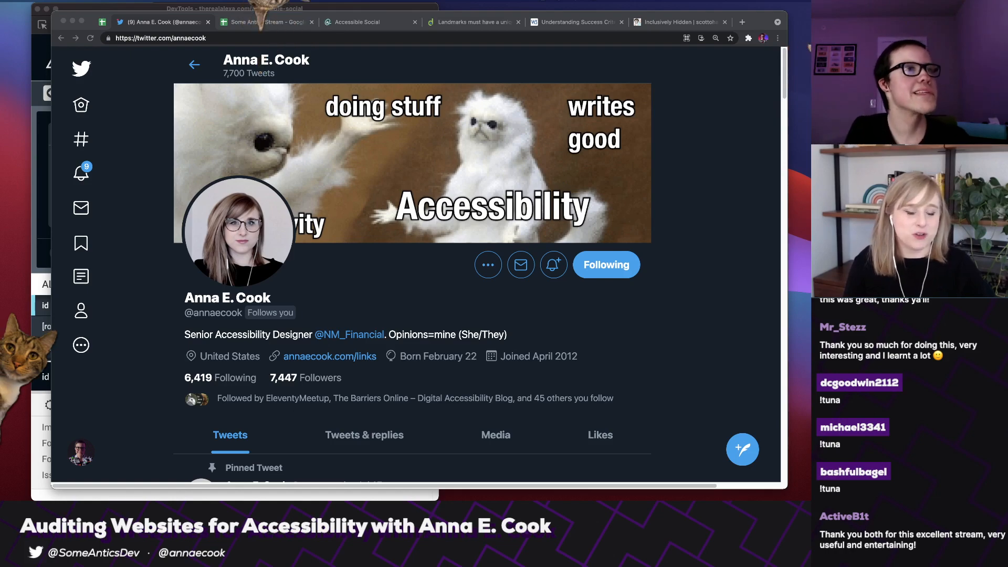
scroll(390, 374, "down", 6)
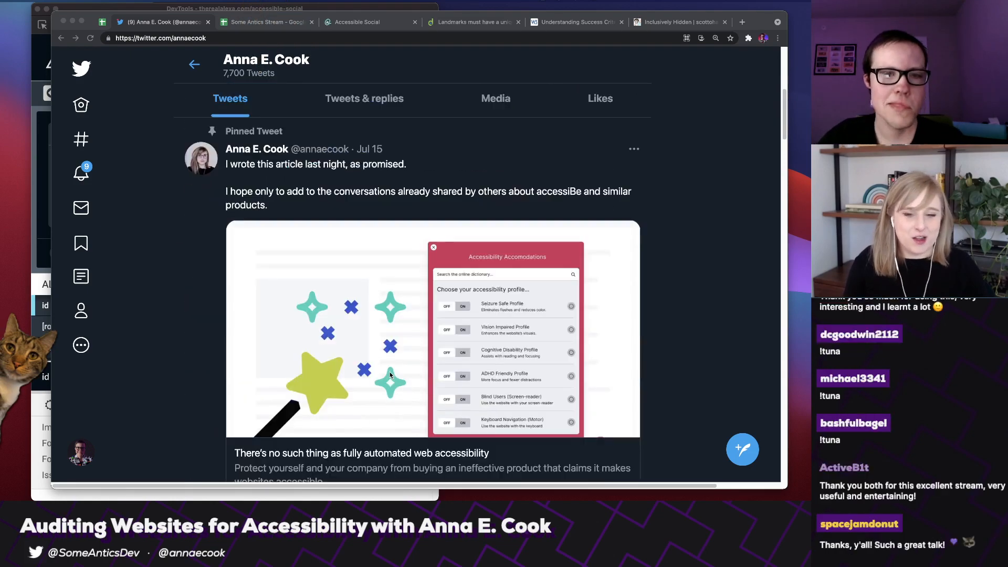
scroll(390, 374, "down", 3)
scroll(390, 374, "up", 2)
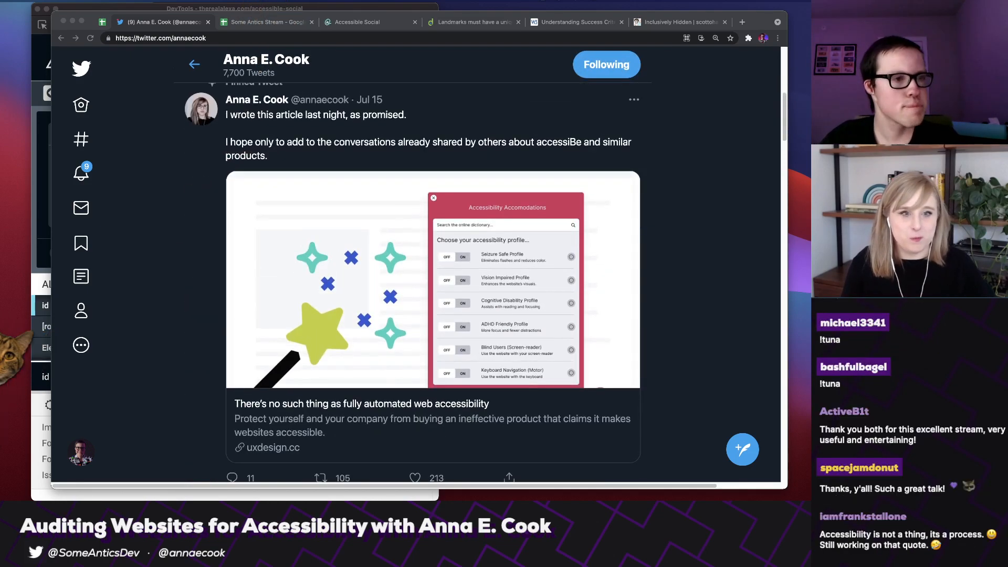